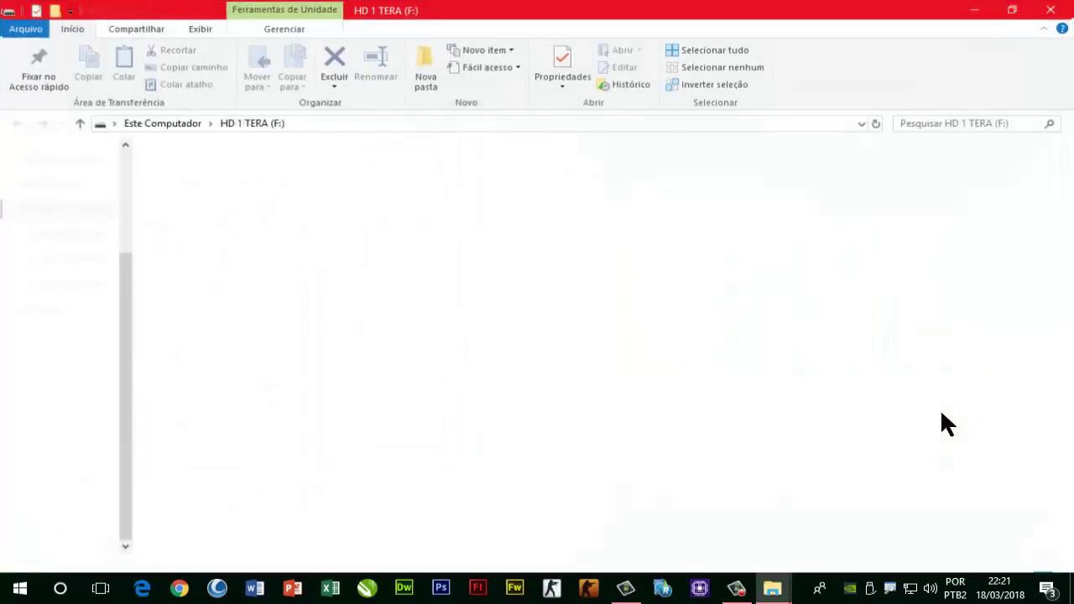
Step: Close the HD 1 TERA (F:) drive window in File Explorer
{"action": "left_click", "coordinate": [1048, 10]}
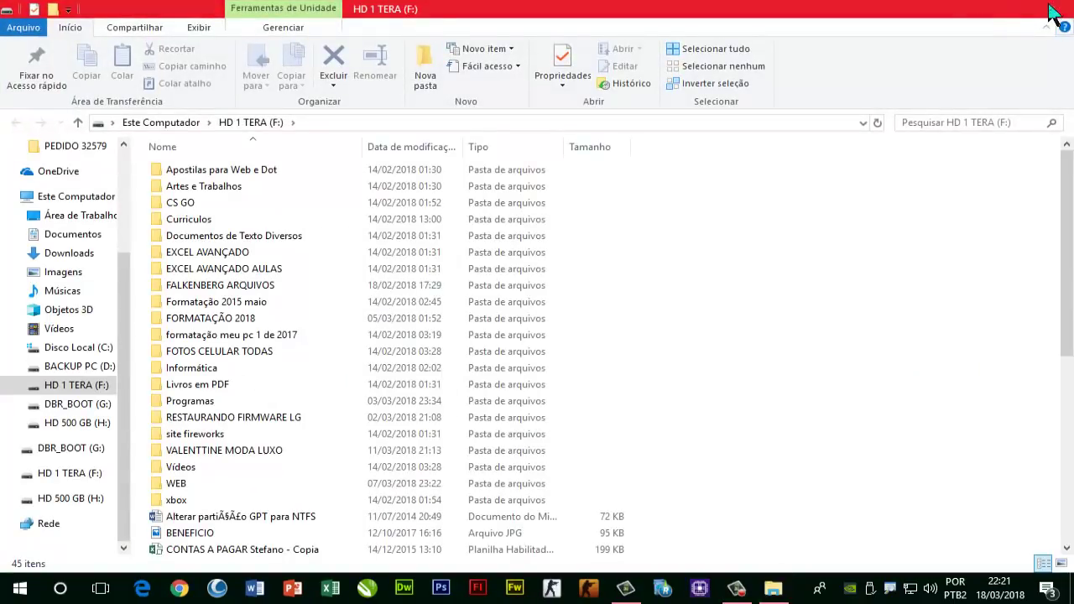
Step: Close the DBR_BOOT drive window and launch Excel from the taskbar
{"action": "left_click", "coordinate": [1052, 9]}
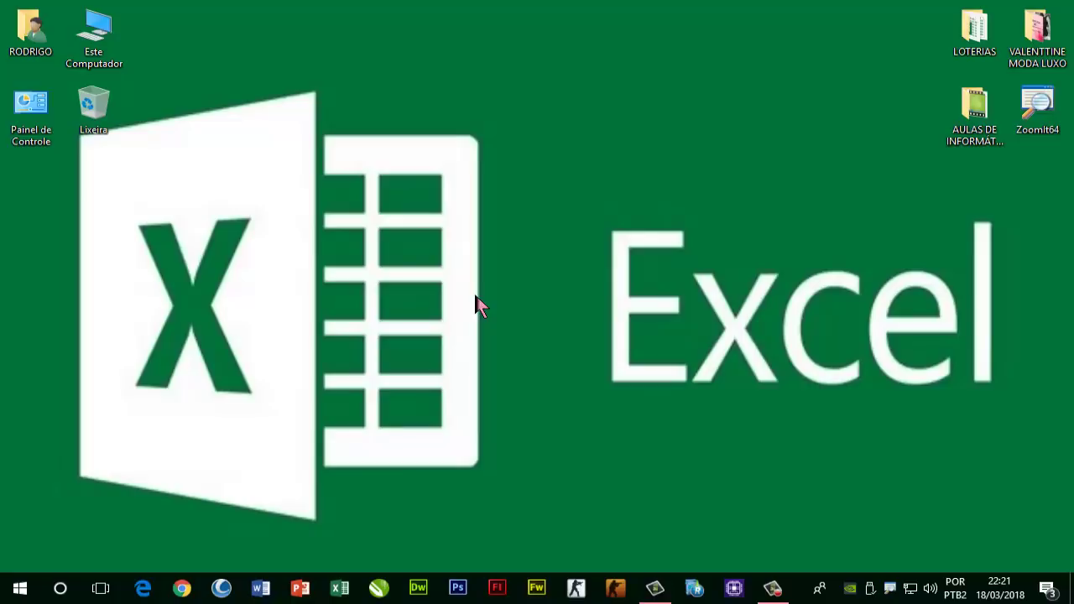
{"action": "left_click", "coordinate": [339, 588]}
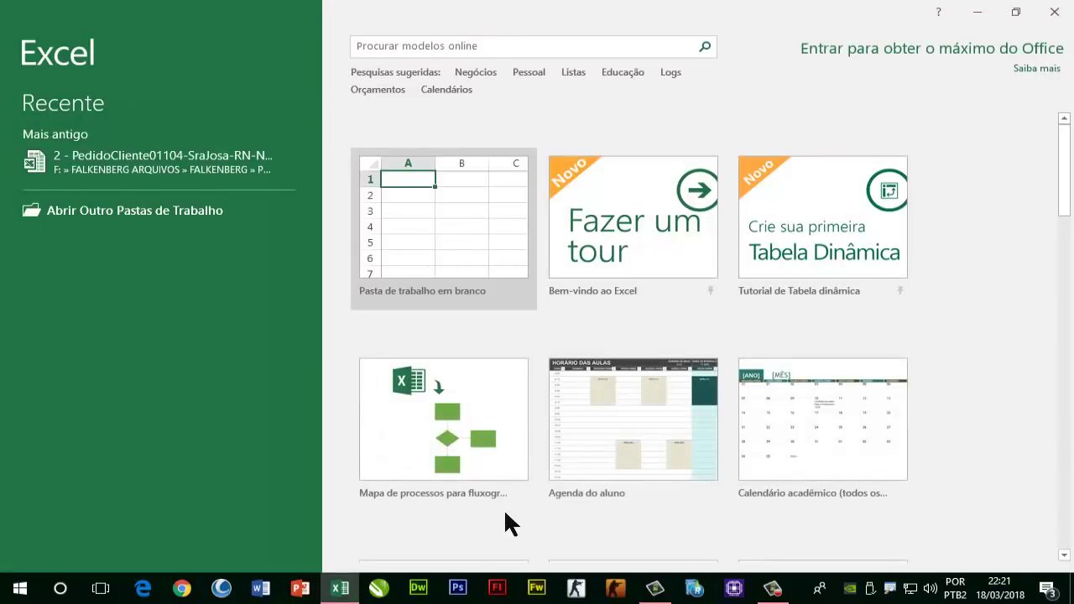
Step: Create a new blank workbook and zoom in on the Planilha1 sheet
{"action": "left_click", "coordinate": [436, 209]}
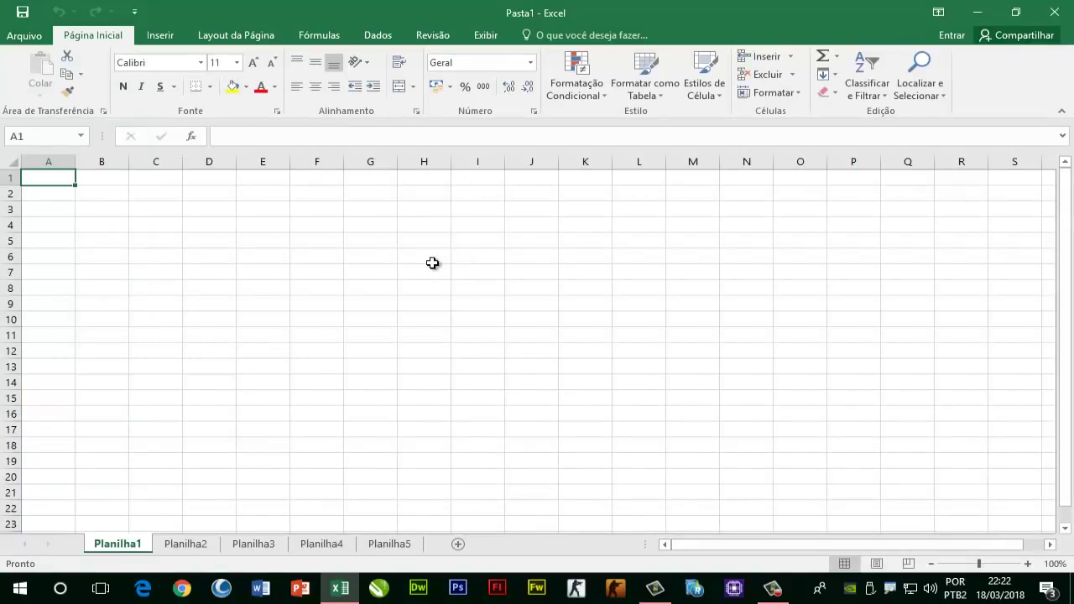
{"action": "scroll", "coordinate": [432, 262], "scroll_direction": "up", "scroll_amount": 3, "text": "ctrl"}
{"action": "scroll", "coordinate": [436, 265], "scroll_direction": "up", "scroll_amount": 3, "text": "ctrl"}
{"action": "scroll", "coordinate": [451, 269], "scroll_direction": "up", "scroll_amount": 2, "text": "ctrl"}
{"action": "scroll", "coordinate": [453, 268], "scroll_direction": "up", "scroll_amount": 3, "text": "ctrl"}
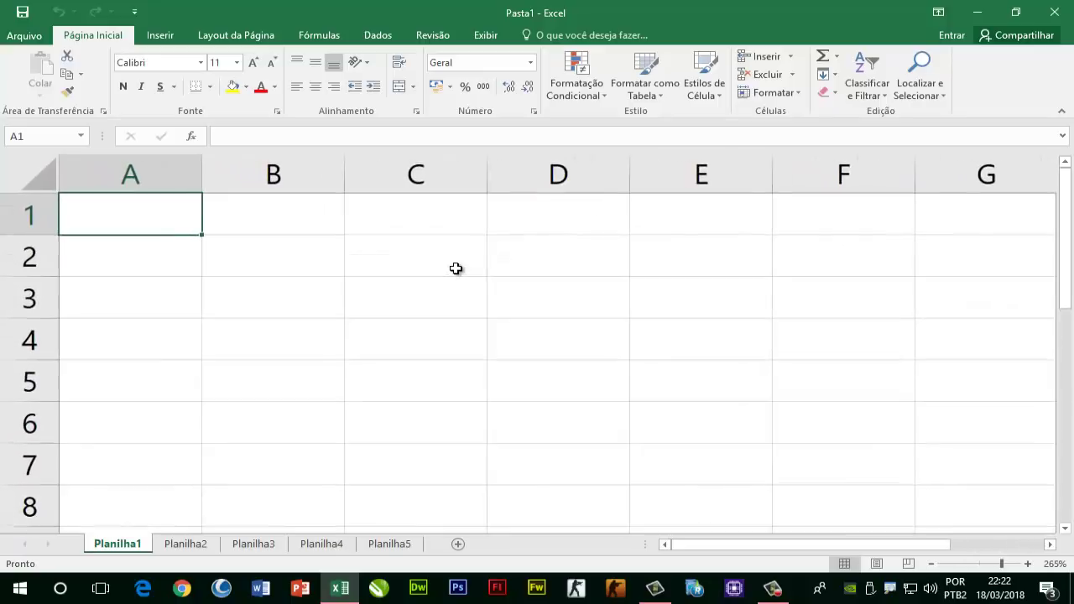
{"action": "scroll", "coordinate": [455, 269], "scroll_direction": "up", "scroll_amount": 2, "text": "ctrl"}
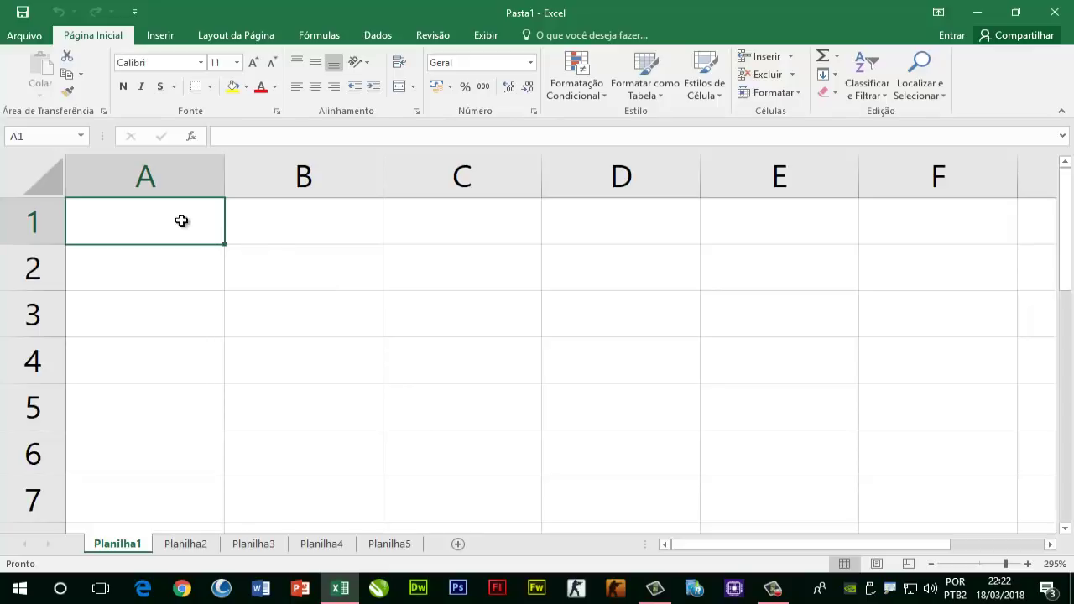
Step: Select a block of cells from A1, clear it, and return to cell A1
{"action": "left_click_drag", "start_coordinate": [156, 219], "coordinate": [551, 350]}
{"action": "key", "text": "Delete"}
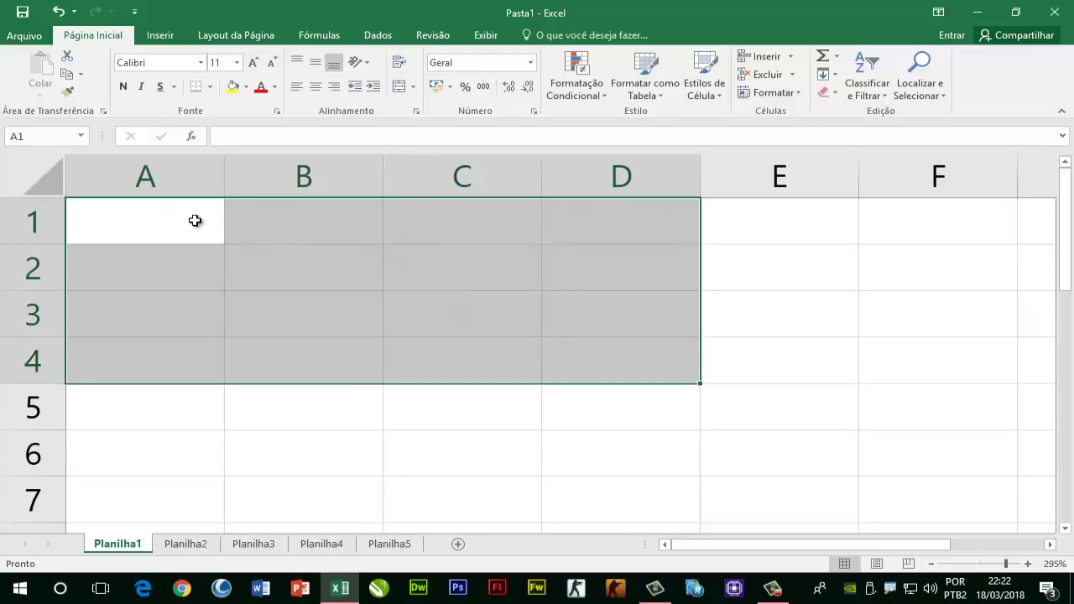
{"action": "left_click", "coordinate": [194, 221]}
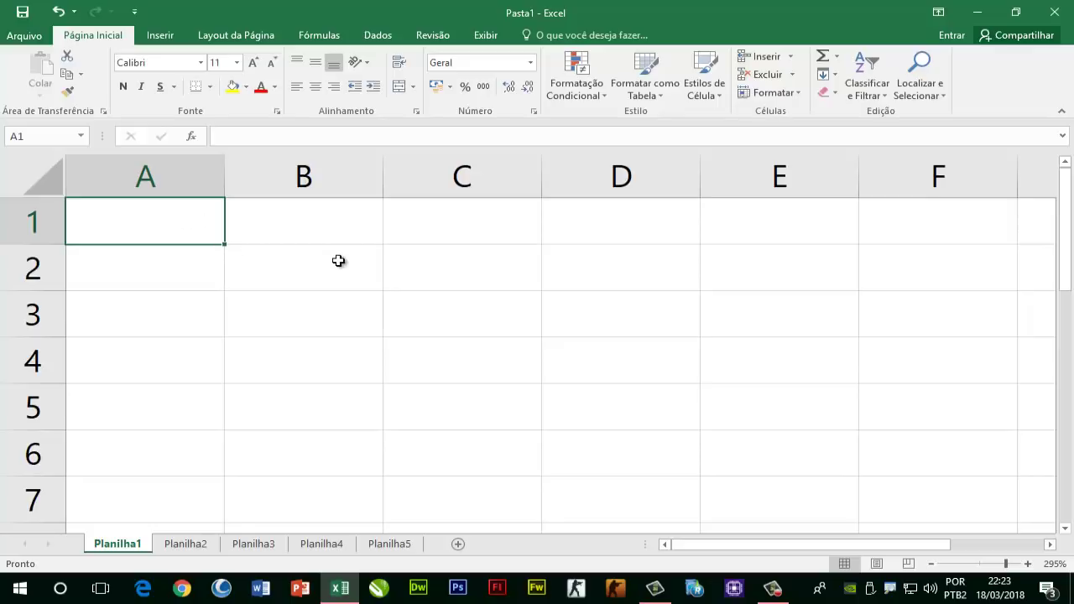
{"action": "scroll", "coordinate": [338, 261], "scroll_direction": "down", "scroll_amount": 1}
{"action": "scroll", "coordinate": [338, 261], "scroll_direction": "up", "scroll_amount": 1}
Step: Enter Janeiro in A1 and fill the month names down to Dezembro in A12
{"action": "type", "text": "Janeiro"}
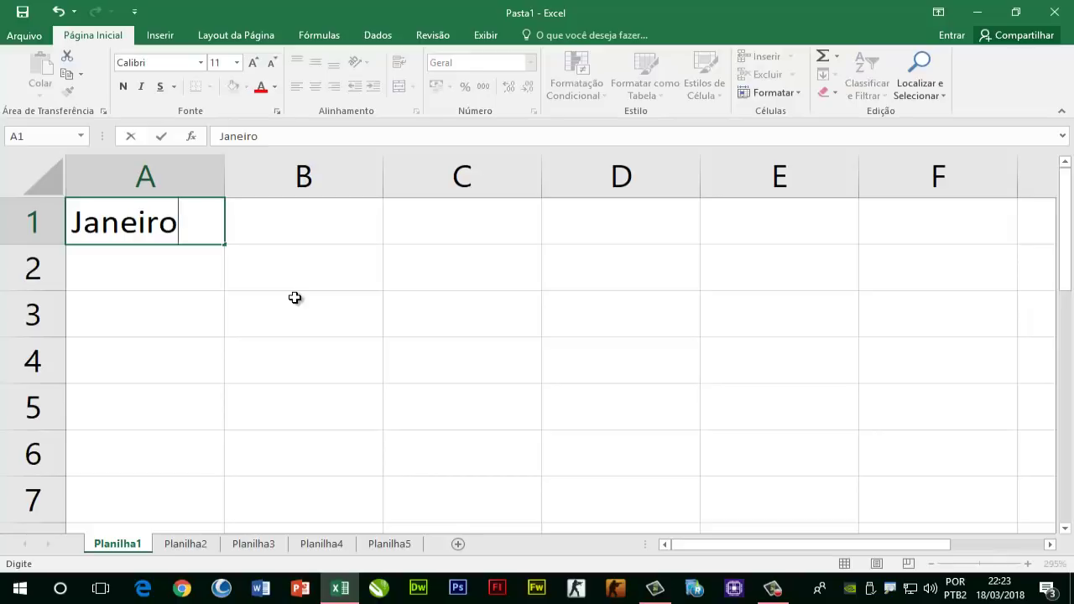
{"action": "key", "text": "Return"}
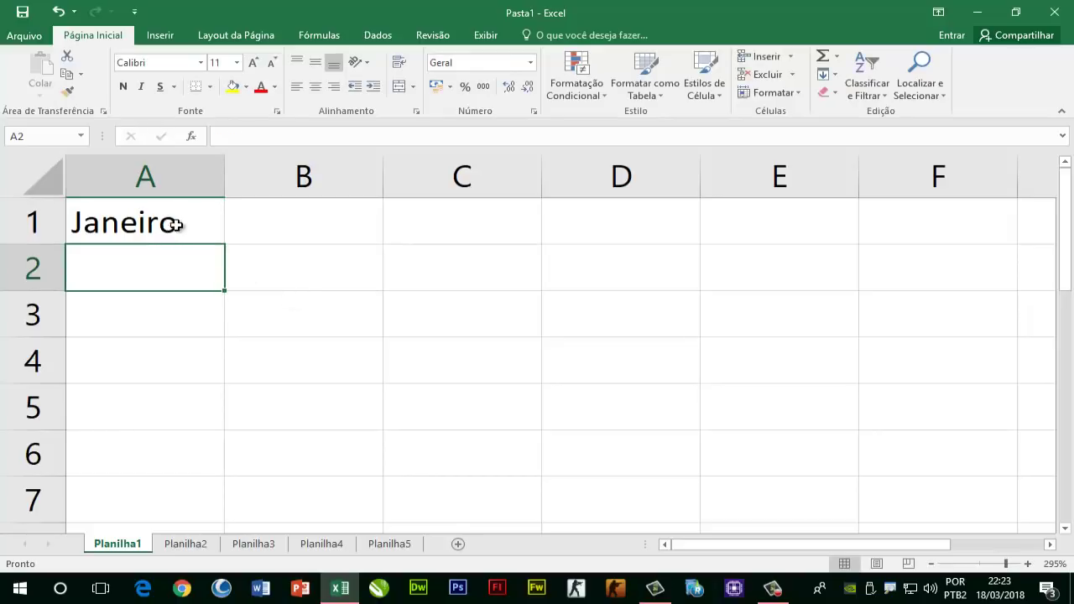
{"action": "left_click", "coordinate": [176, 224]}
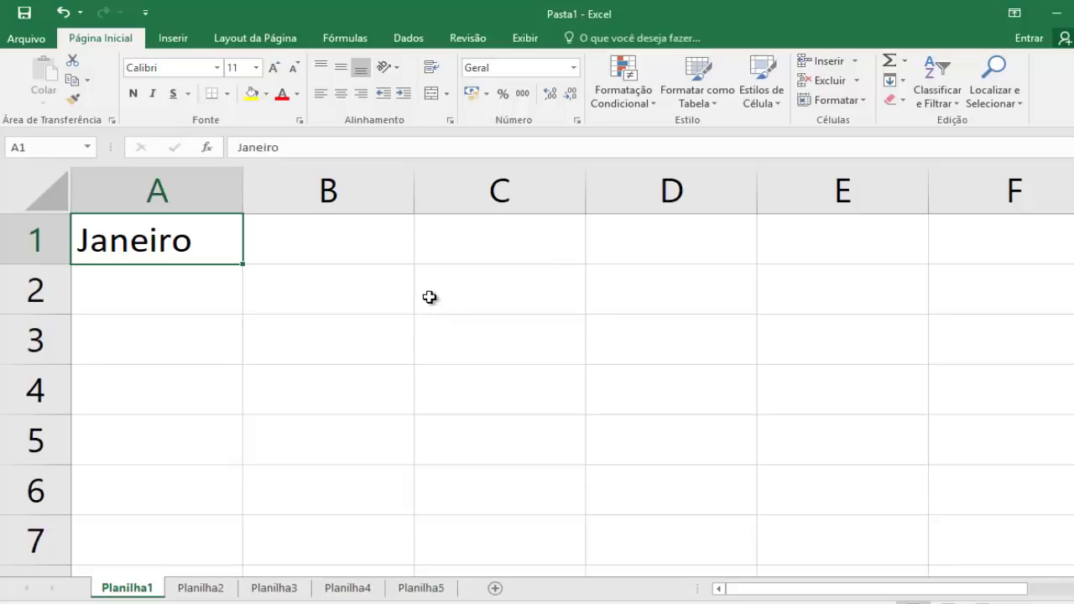
{"action": "scroll", "coordinate": [429, 297], "scroll_direction": "down", "scroll_amount": 2}
{"action": "scroll", "coordinate": [428, 297], "scroll_direction": "down", "scroll_amount": 2}
{"action": "scroll", "coordinate": [429, 297], "scroll_direction": "down", "scroll_amount": 1}
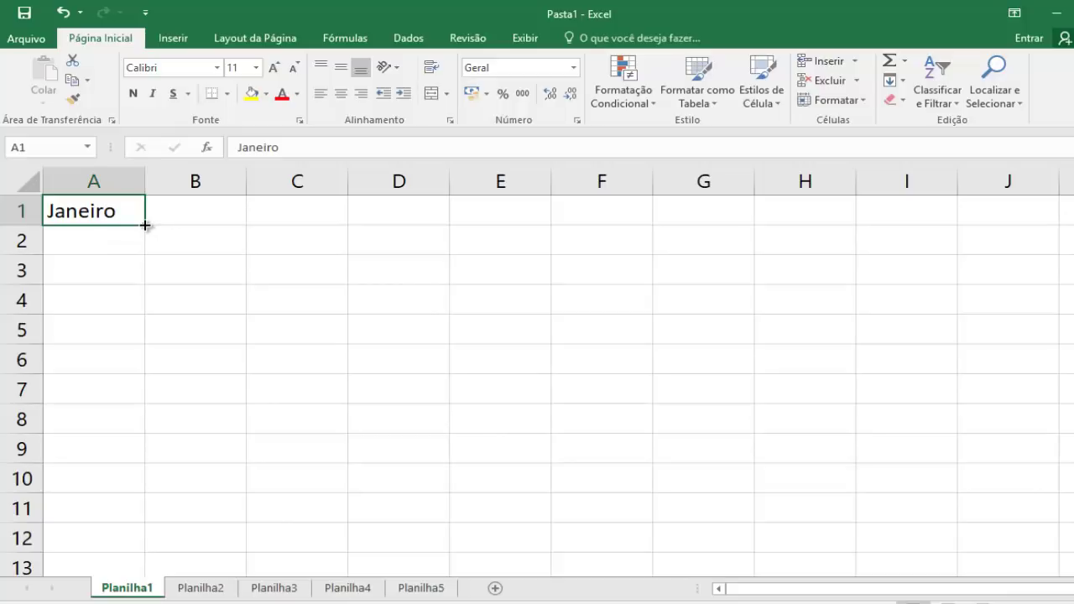
{"action": "left_click_drag", "start_coordinate": [145, 225], "coordinate": [143, 296]}
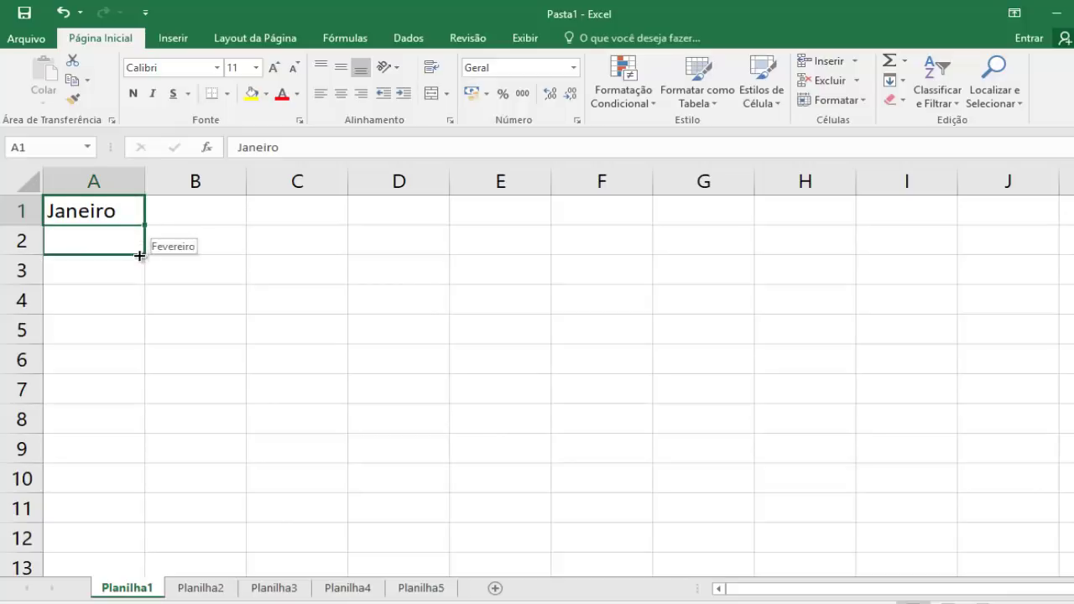
{"action": "left_click_drag", "start_coordinate": [140, 312], "coordinate": [131, 478]}
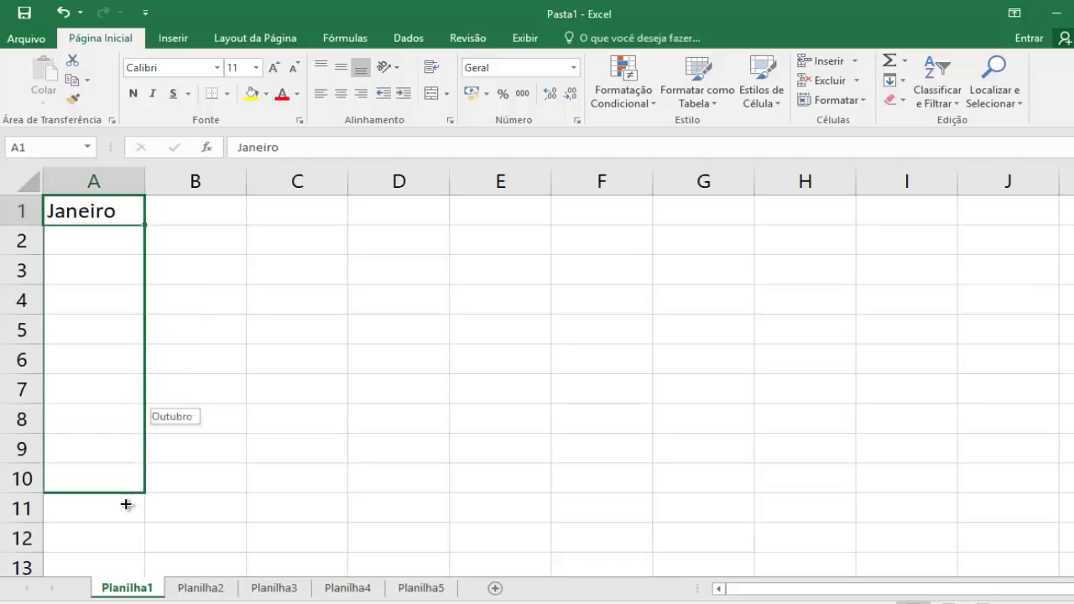
{"action": "mouse_move", "coordinate": [131, 477]}
{"action": "left_mouse_down"}
{"action": "mouse_move", "coordinate": [120, 570]}
{"action": "mouse_move", "coordinate": [120, 553]}
{"action": "left_mouse_up"}
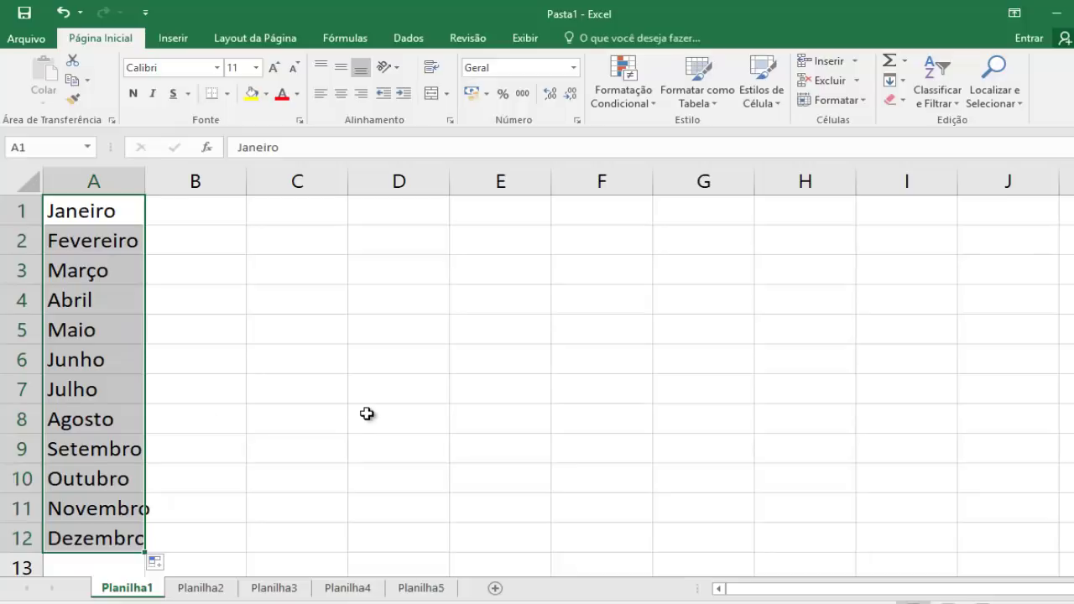
{"action": "left_click", "coordinate": [200, 213]}
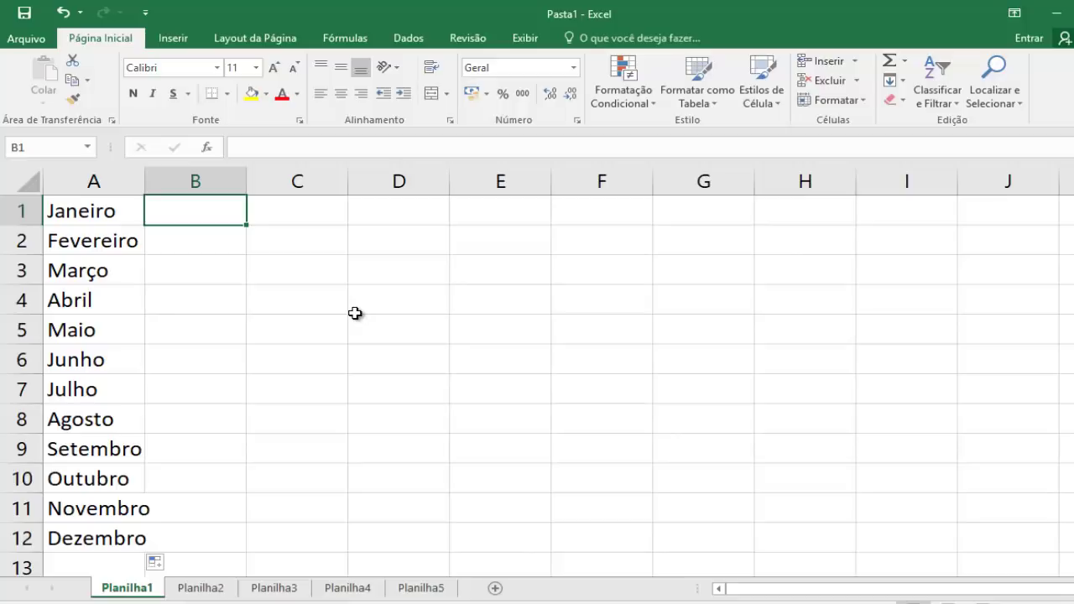
Step: Enter 1 in B1 and copy it down through B12
{"action": "type", "text": "1"}
{"action": "key", "text": "Return"}
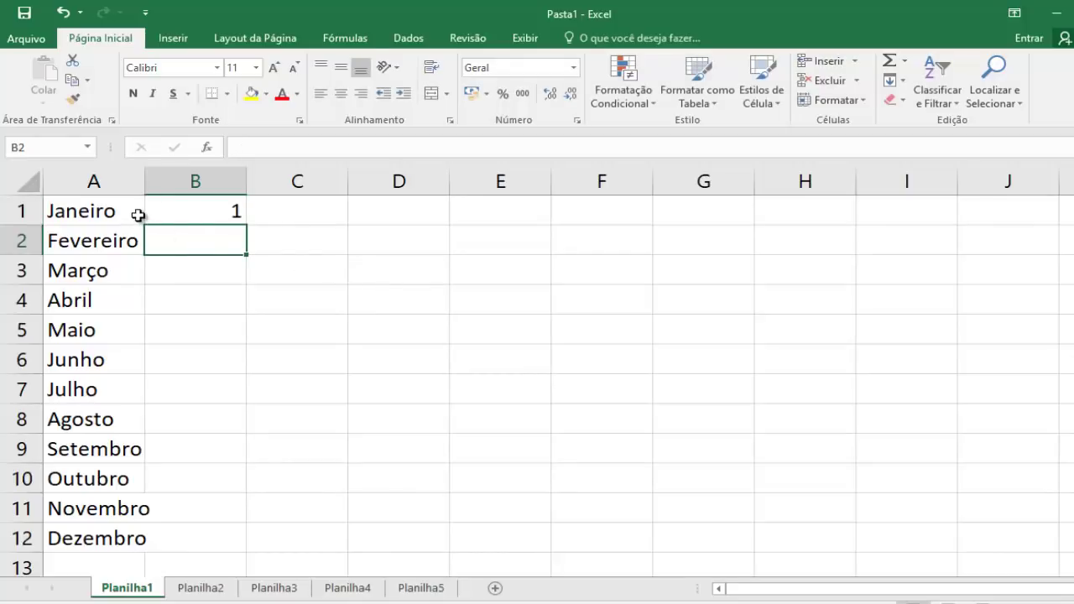
{"action": "left_click", "coordinate": [195, 209]}
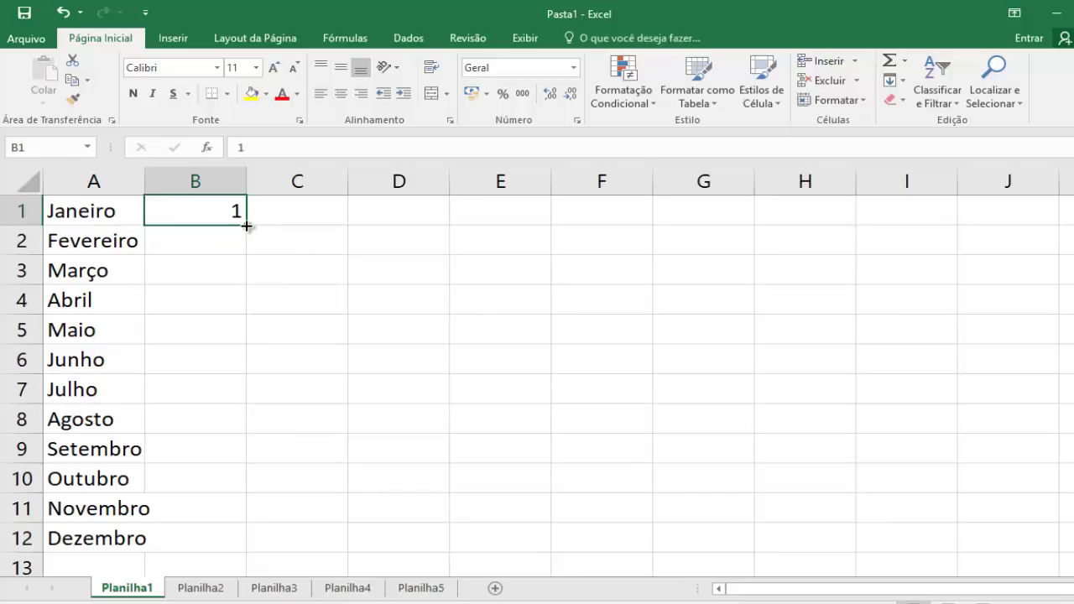
{"action": "left_click_drag", "start_coordinate": [246, 225], "coordinate": [216, 543]}
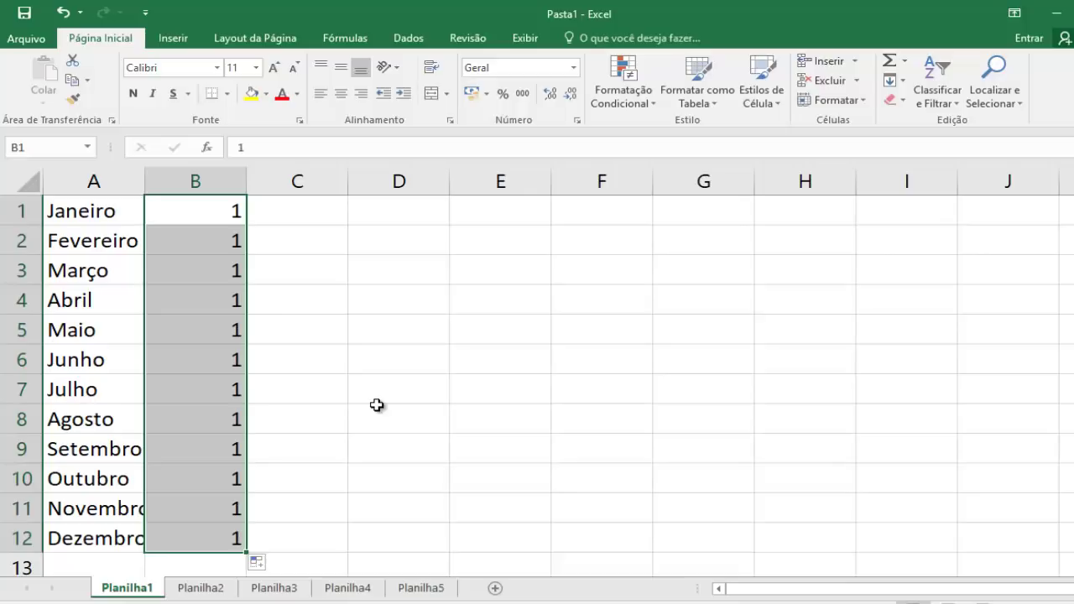
{"action": "left_click", "coordinate": [316, 217]}
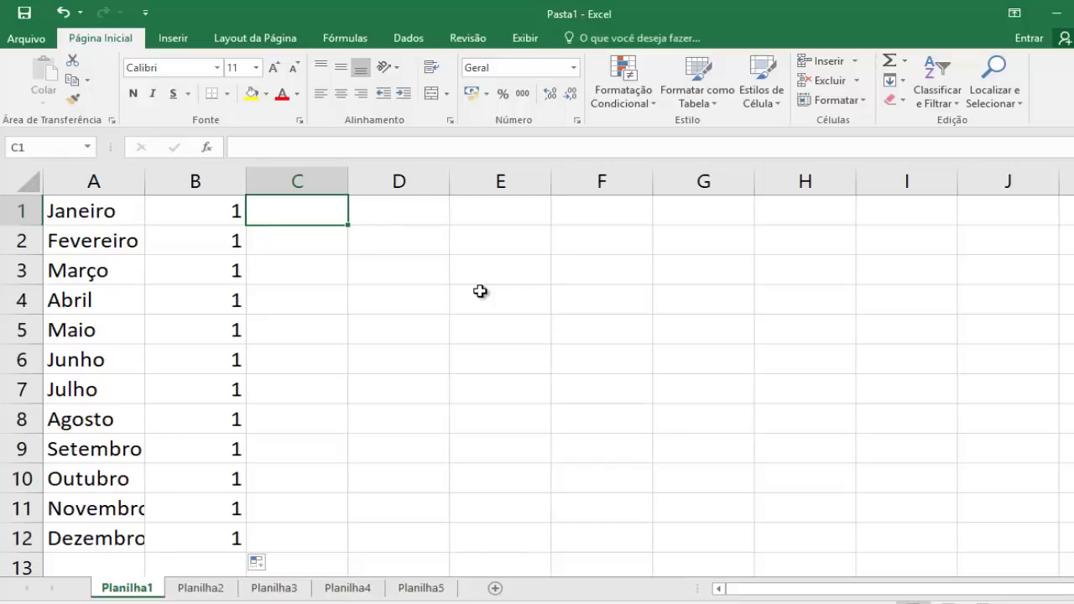
Step: Enter 1 in C1 and fill a counting series 1 to 12 down to C12
{"action": "type", "text": "1"}
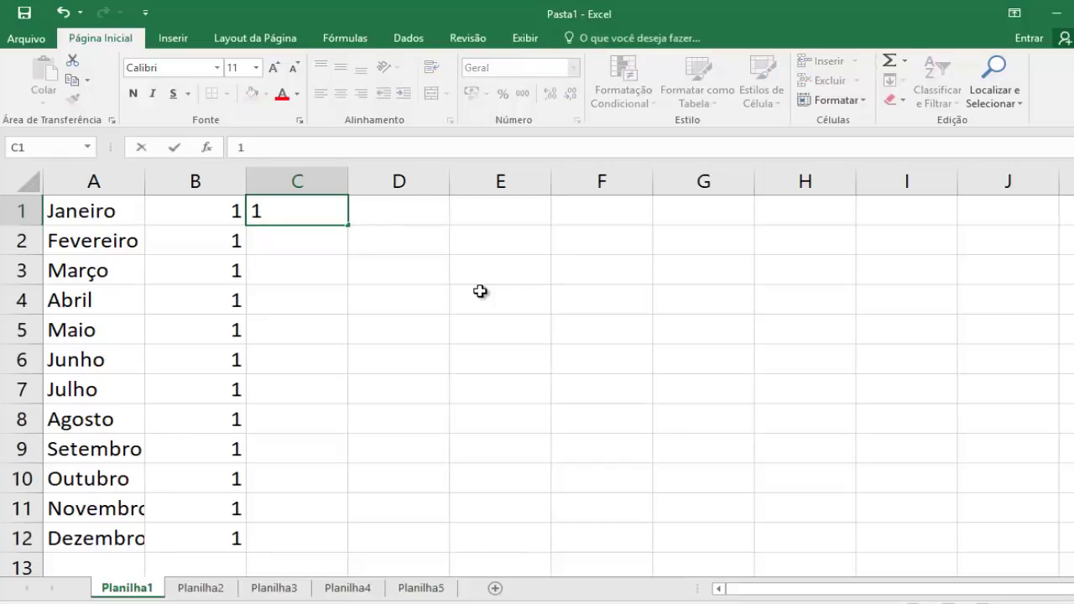
{"action": "key", "text": "Return"}
{"action": "key", "text": "Up"}
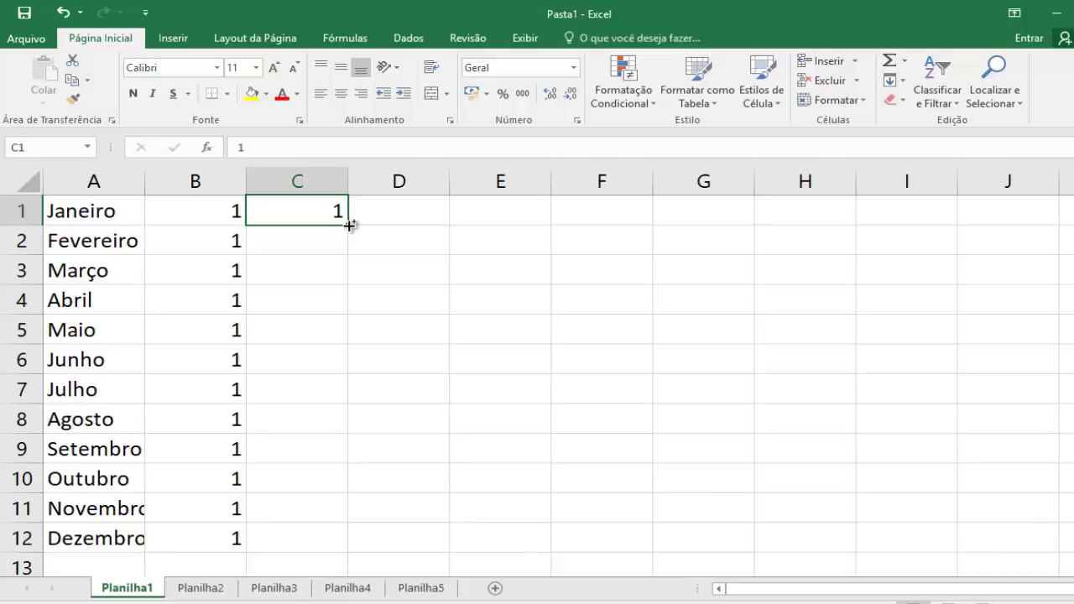
{"action": "left_click_drag", "start_coordinate": [349, 225], "coordinate": [348, 550]}
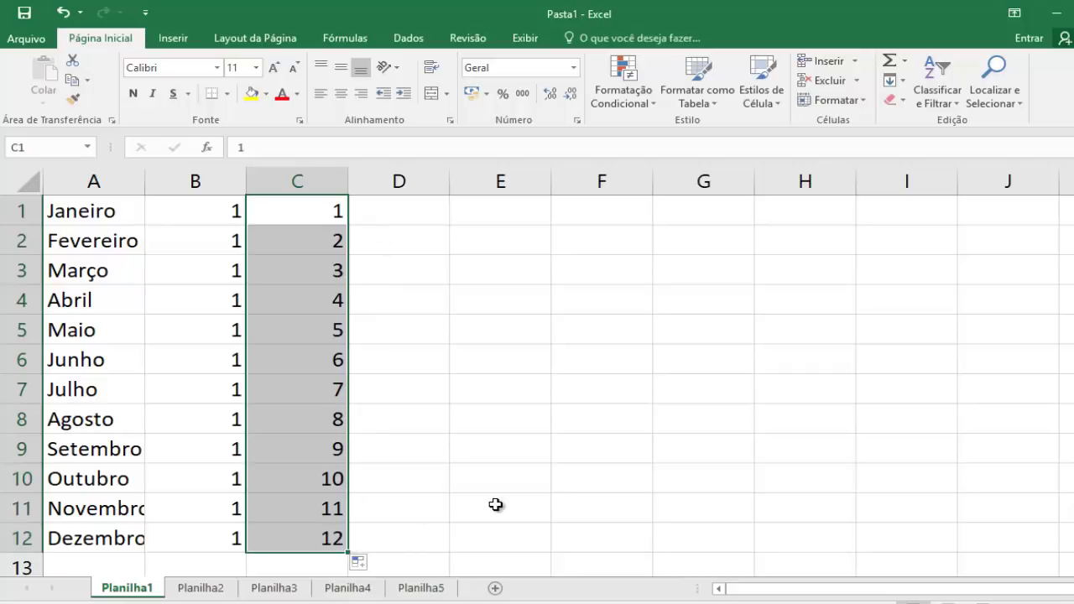
{"action": "left_click", "coordinate": [397, 210]}
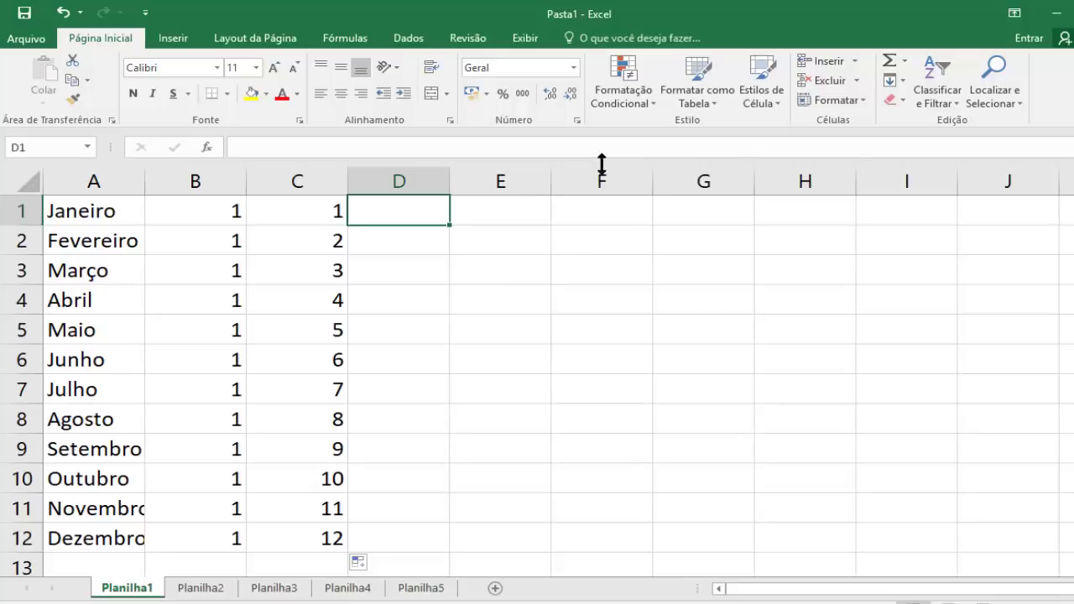
Step: Enter 1 and 2 in D1:D2 and extend the series to 12 in D12
{"action": "type", "text": "1"}
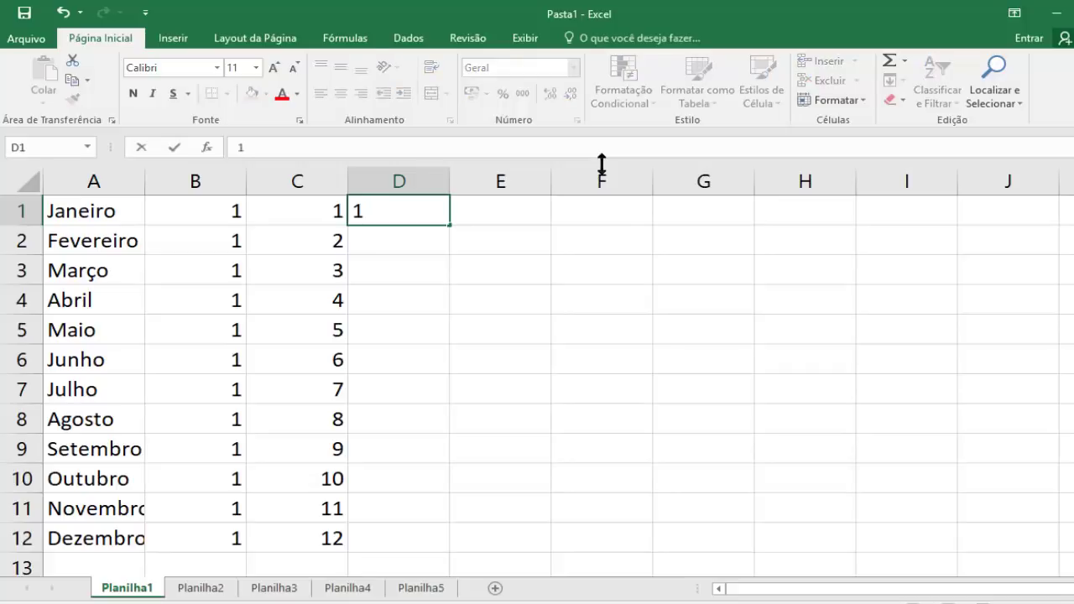
{"action": "key", "text": "Return"}
{"action": "type", "text": "2"}
{"action": "key", "text": "Return"}
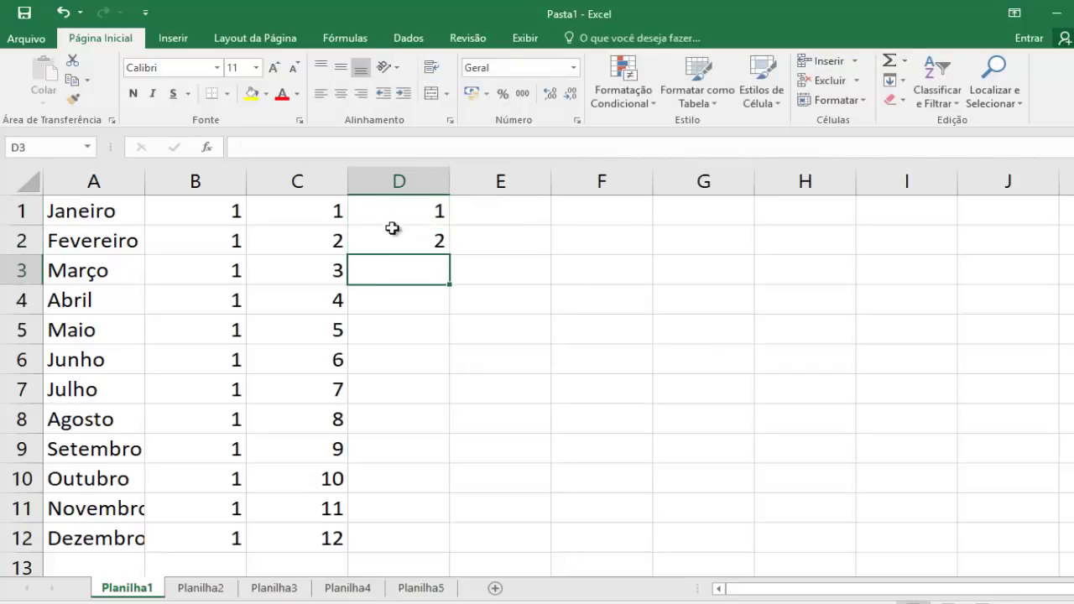
{"action": "left_click_drag", "start_coordinate": [398, 211], "coordinate": [390, 240]}
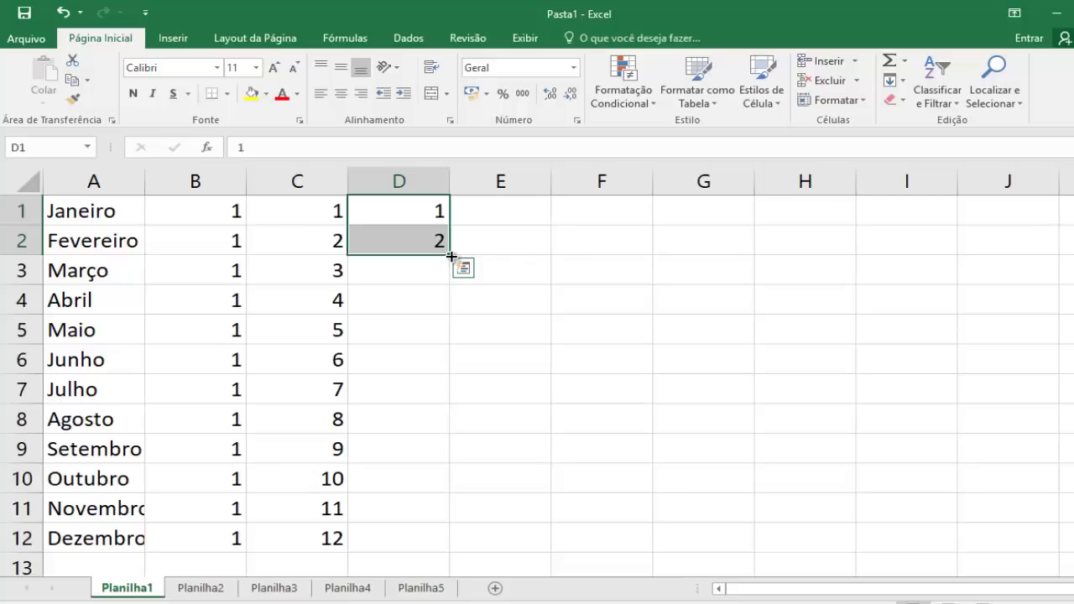
{"action": "left_click_drag", "start_coordinate": [451, 255], "coordinate": [440, 546]}
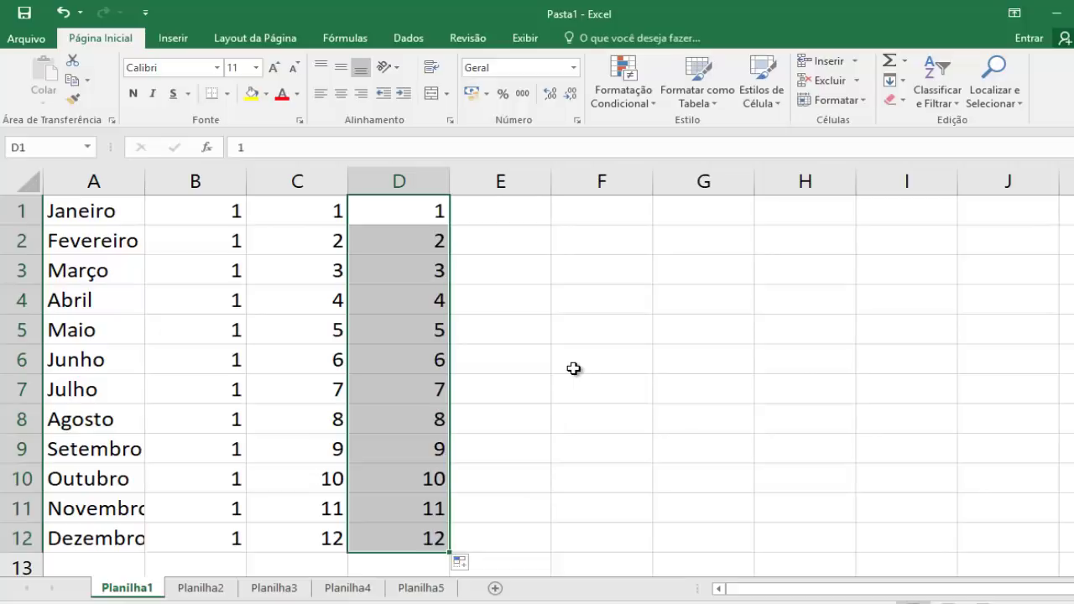
{"action": "left_click", "coordinate": [518, 216]}
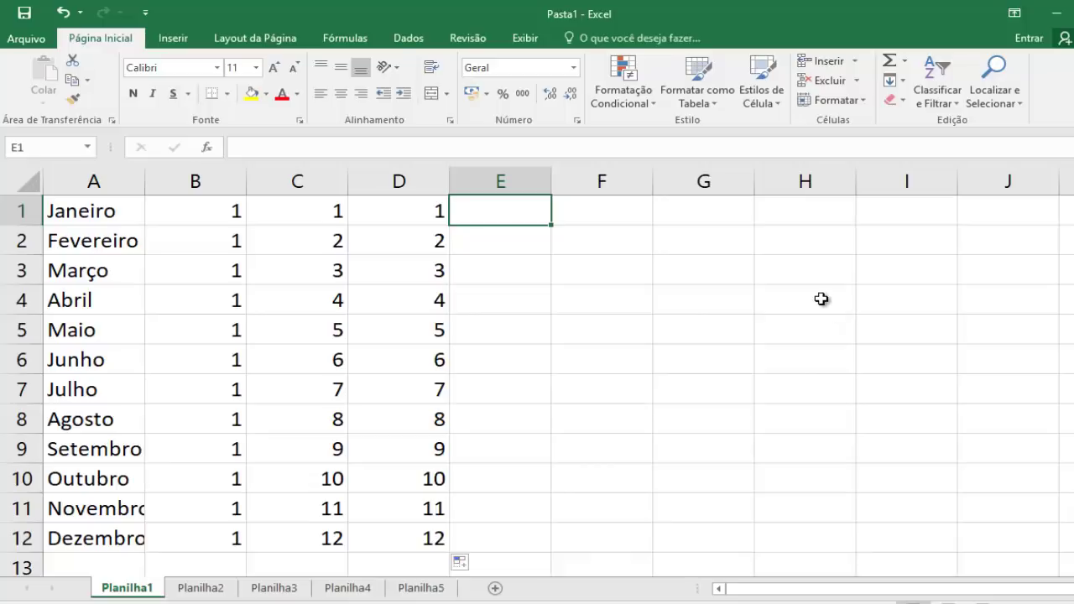
Step: Fill column E with 15 to 180 in steps of 15, starting from 15 and 30
{"action": "type", "text": "15"}
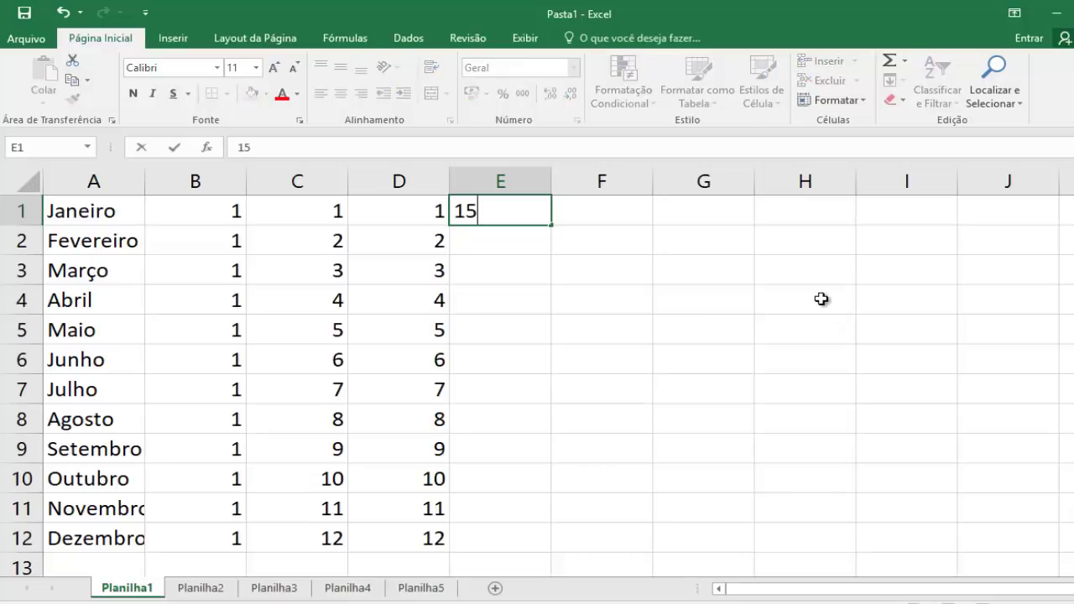
{"action": "key", "text": "Return"}
{"action": "type", "text": "30"}
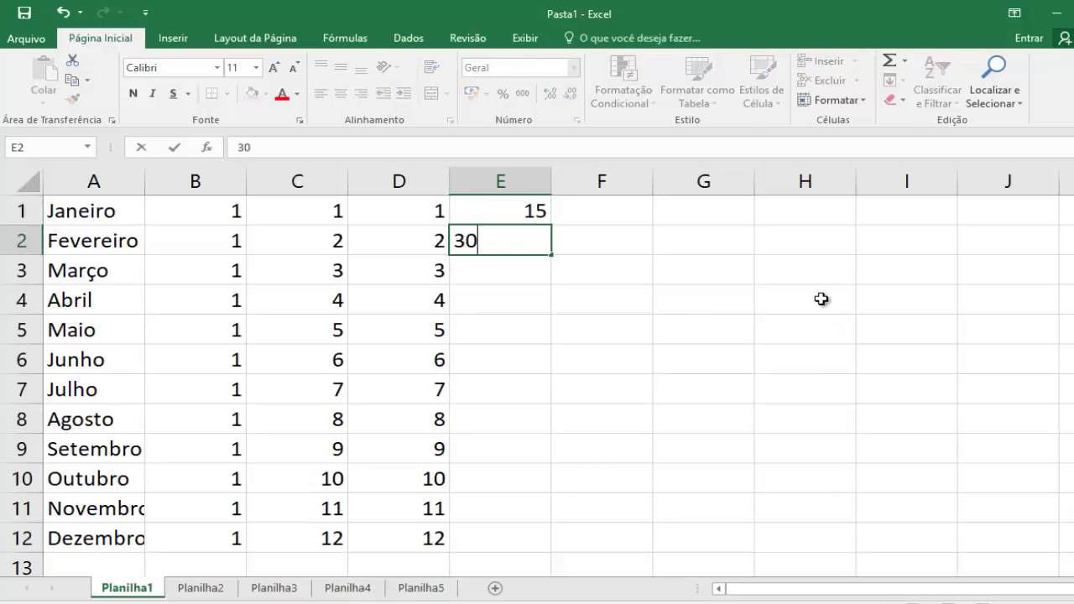
{"action": "key", "text": "Return"}
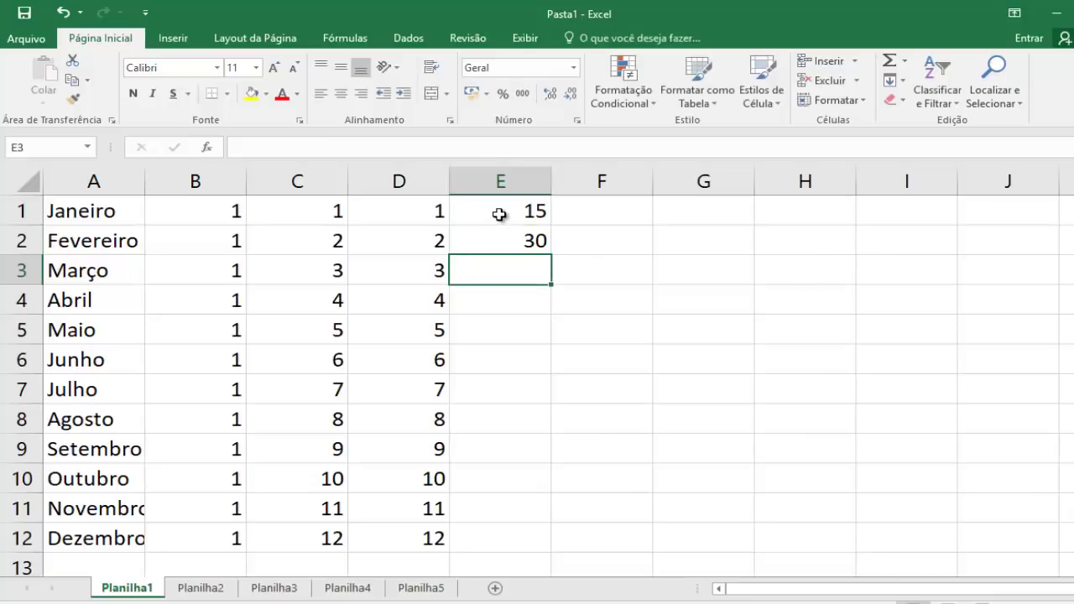
{"action": "mouse_move", "coordinate": [499, 210]}
{"action": "left_mouse_down"}
{"action": "mouse_move", "coordinate": [497, 240]}
{"action": "mouse_move", "coordinate": [493, 230]}
{"action": "mouse_move", "coordinate": [487, 240]}
{"action": "left_mouse_up"}
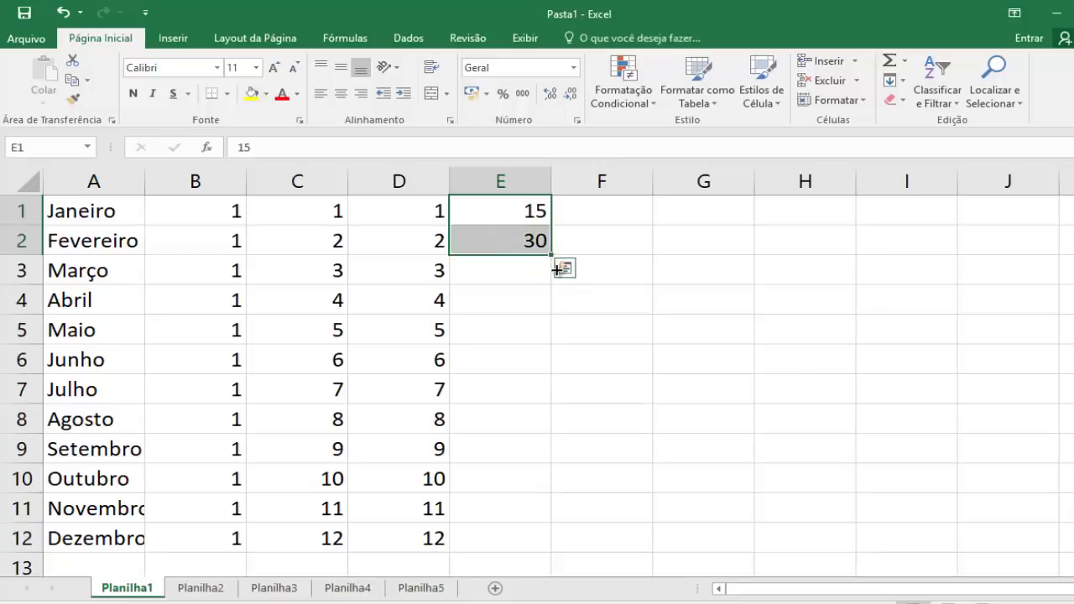
{"action": "left_click_drag", "start_coordinate": [551, 254], "coordinate": [552, 546]}
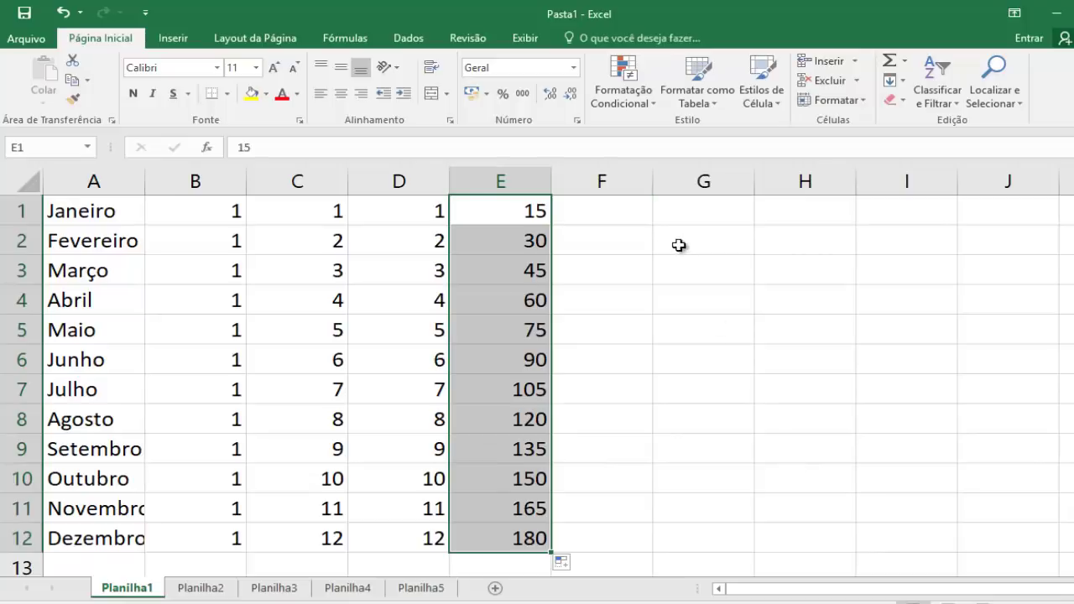
{"action": "left_click", "coordinate": [634, 220]}
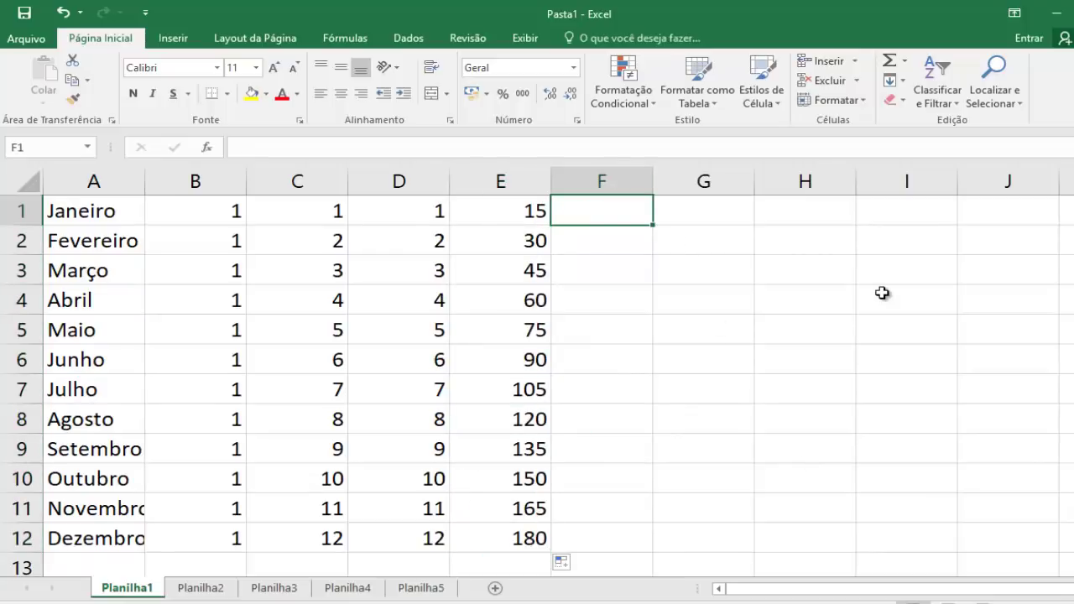
Step: Fill column F with 1000 to 12000 in steps of 1000, starting from 1000 and 2000
{"action": "type", "text": "1000"}
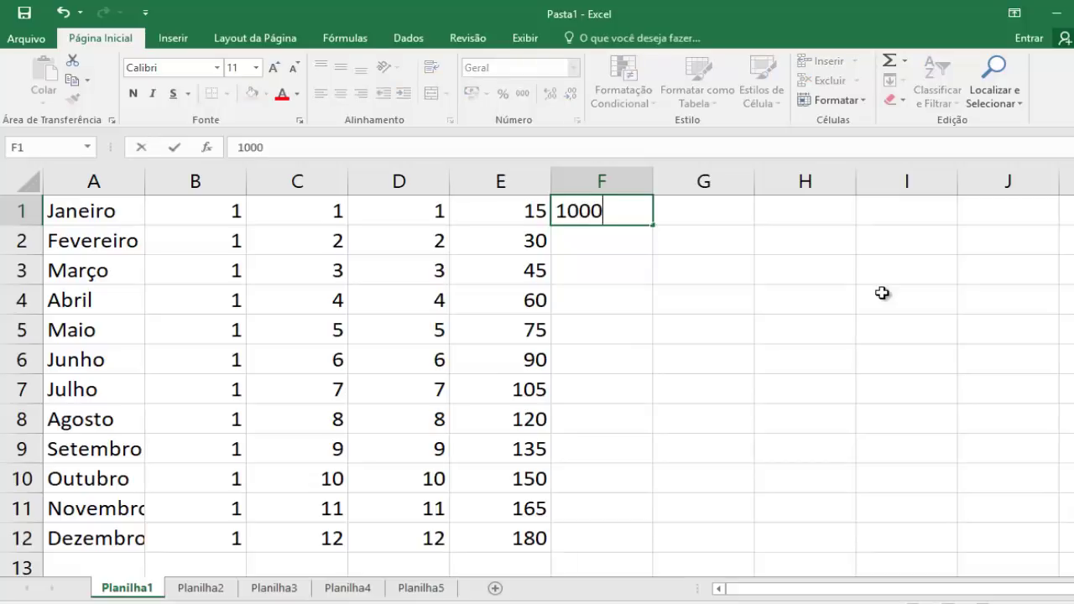
{"action": "key", "text": "Return"}
{"action": "type", "text": "2000"}
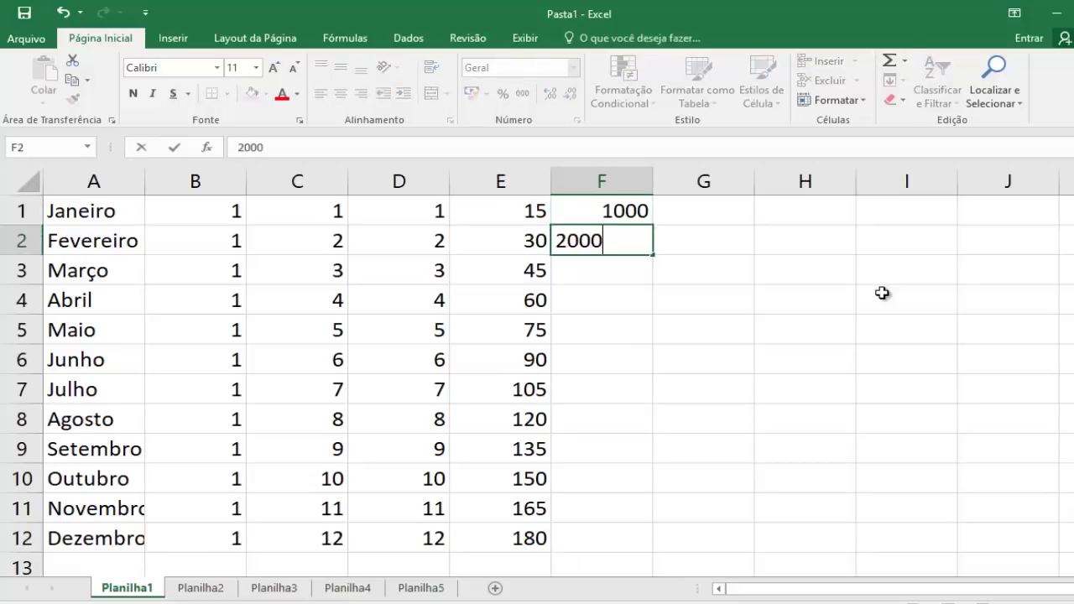
{"action": "key", "text": "Return"}
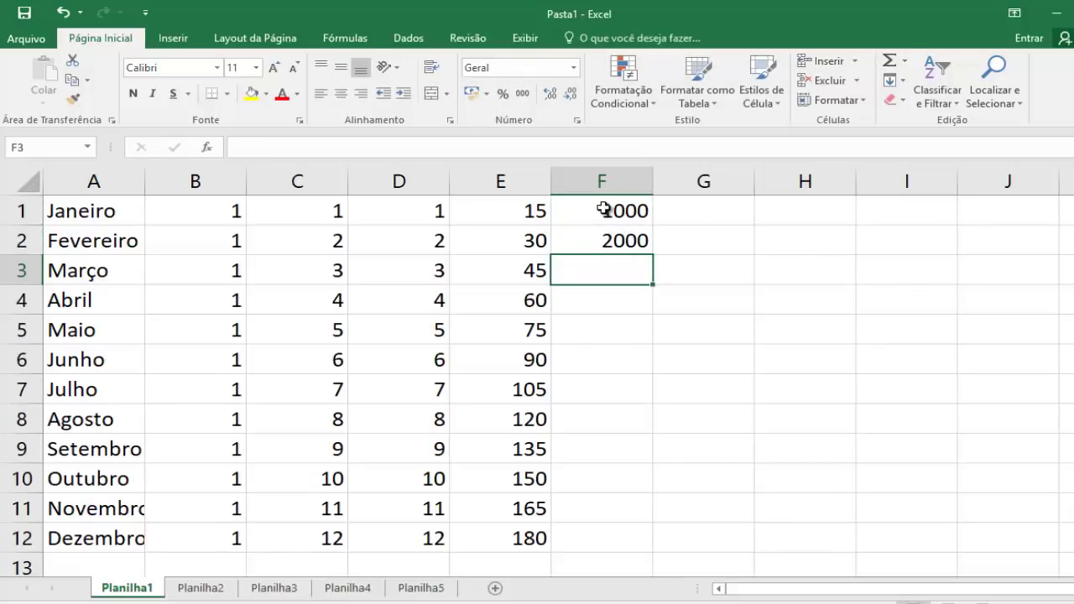
{"action": "mouse_move", "coordinate": [603, 209]}
{"action": "left_mouse_down"}
{"action": "mouse_move", "coordinate": [618, 238]}
{"action": "mouse_move", "coordinate": [651, 545]}
{"action": "left_mouse_up"}
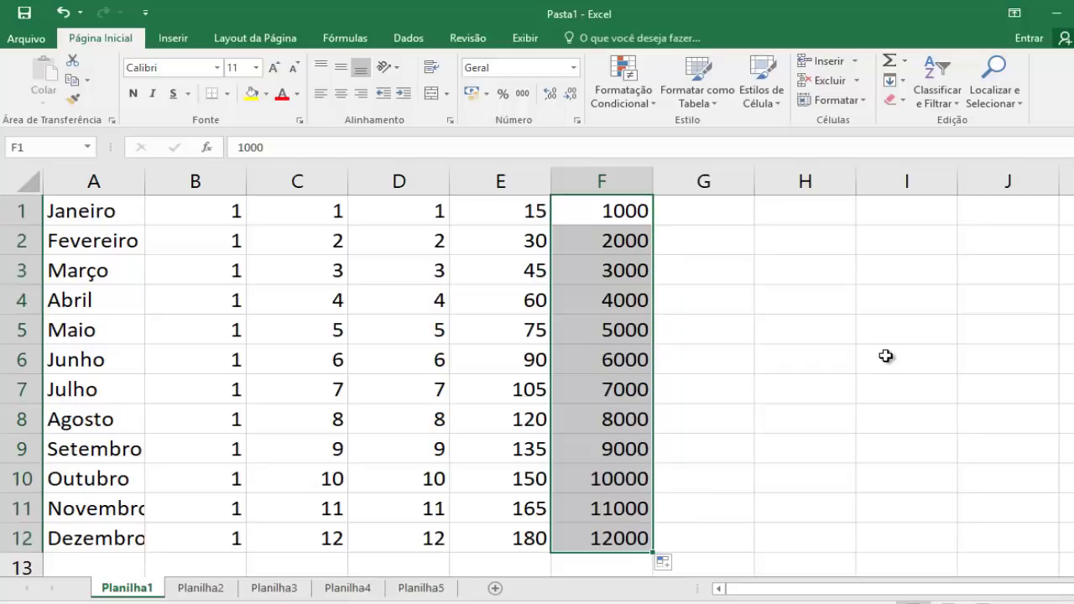
{"action": "left_click", "coordinate": [697, 204]}
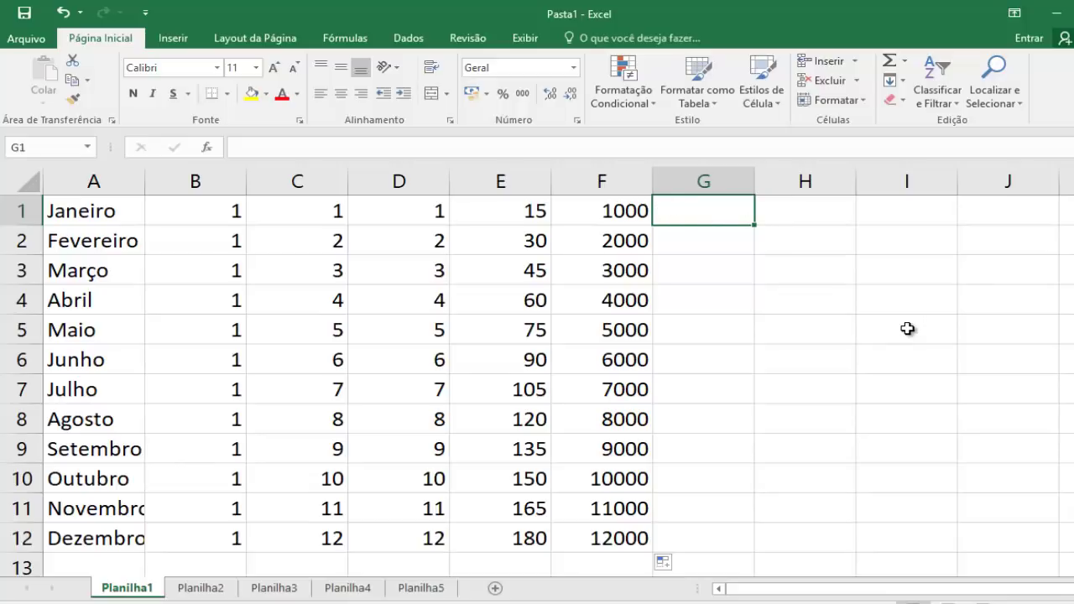
Step: Enter Domingo in G1 and fill weekday names down to G12
{"action": "type", "text": "Domingo"}
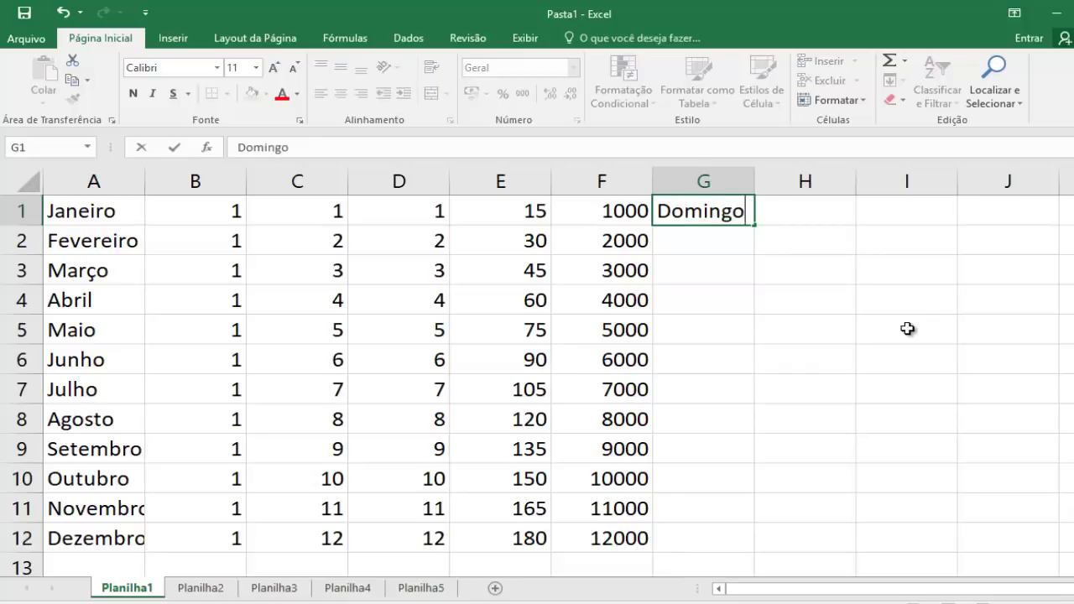
{"action": "key", "text": "Return"}
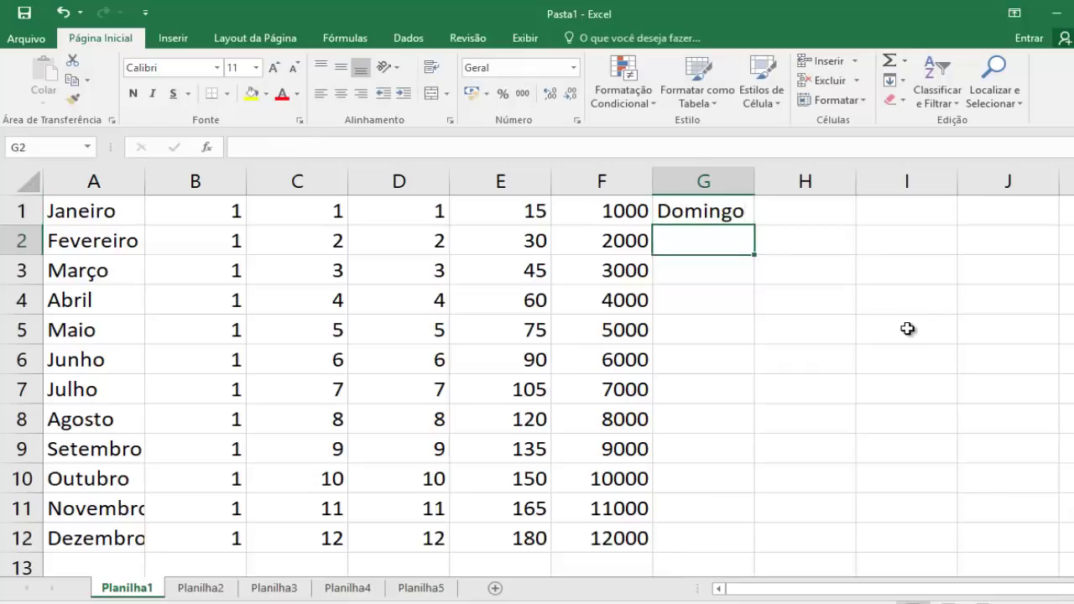
{"action": "key", "text": "Up"}
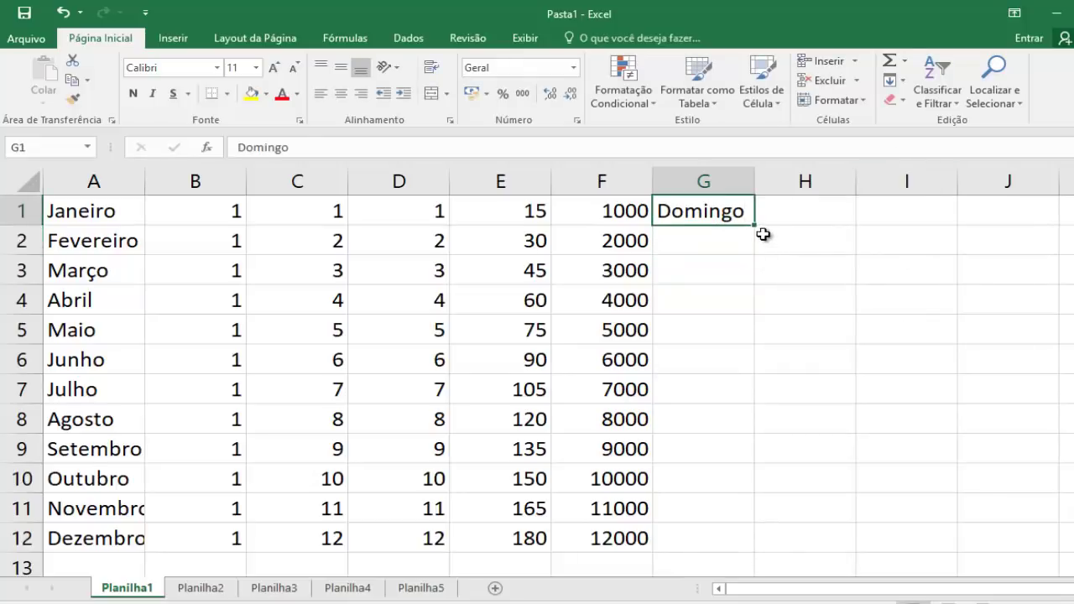
{"action": "left_click_drag", "start_coordinate": [757, 244], "coordinate": [754, 546]}
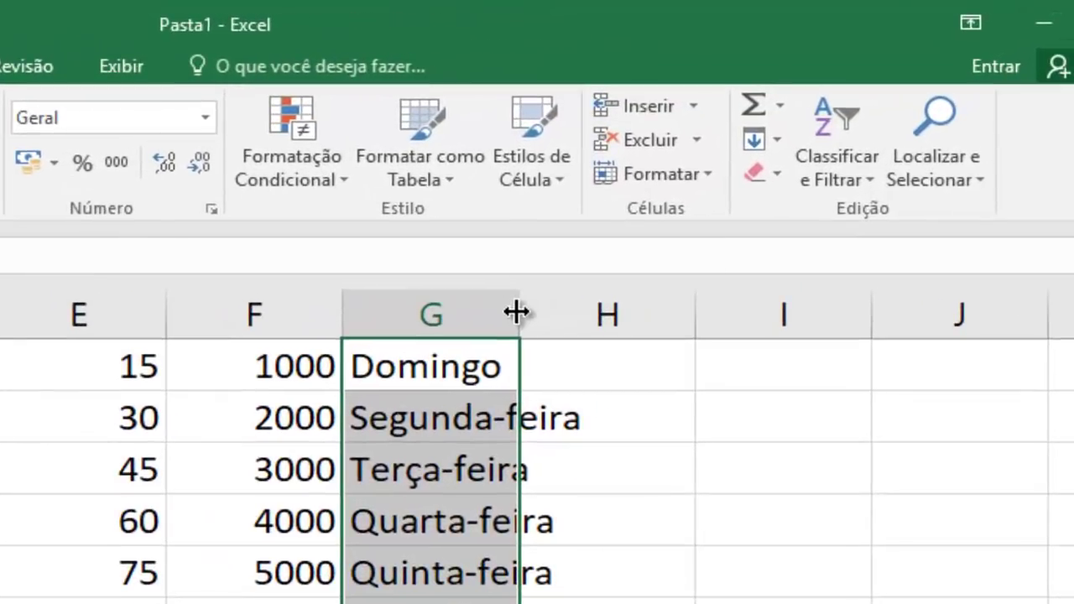
Step: Widen columns G, D, C, B and A by dragging their header borders
{"action": "double_click", "coordinate": [516, 312]}
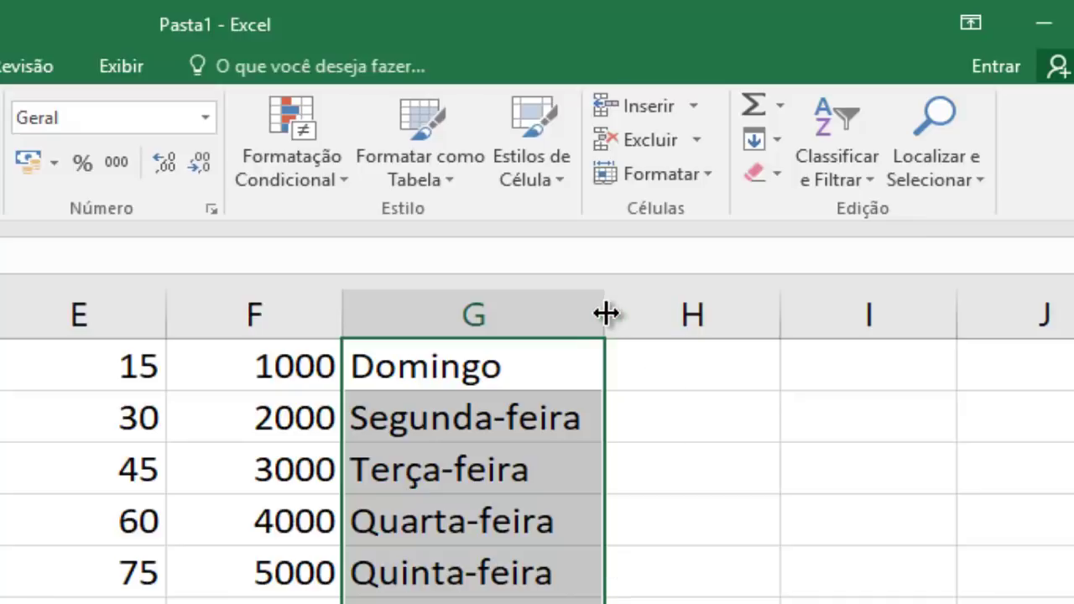
{"action": "left_click_drag", "start_coordinate": [605, 313], "coordinate": [923, 317]}
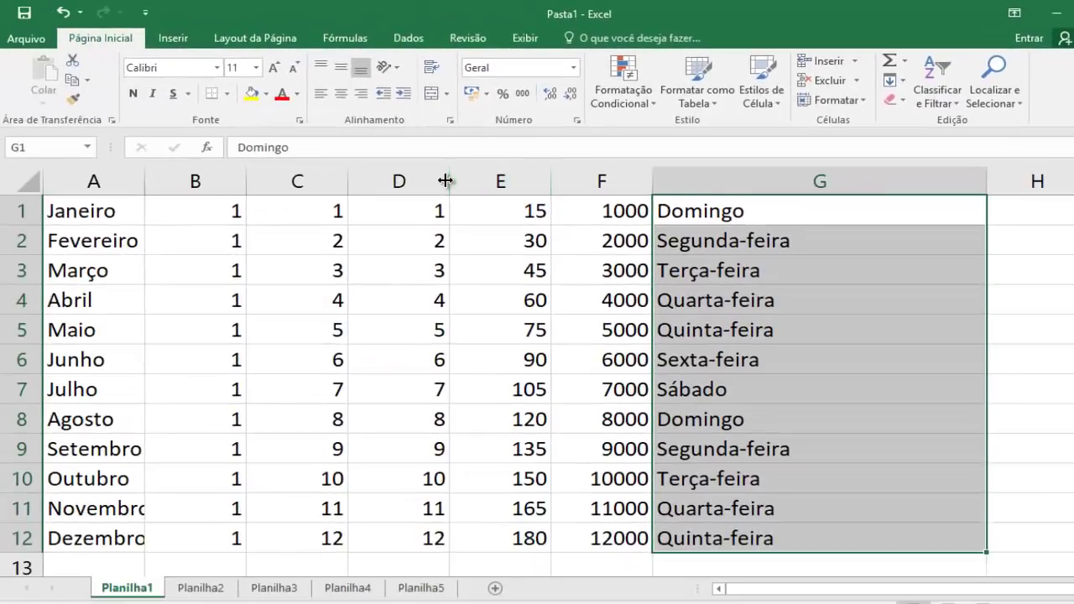
{"action": "left_click_drag", "start_coordinate": [448, 180], "coordinate": [498, 180]}
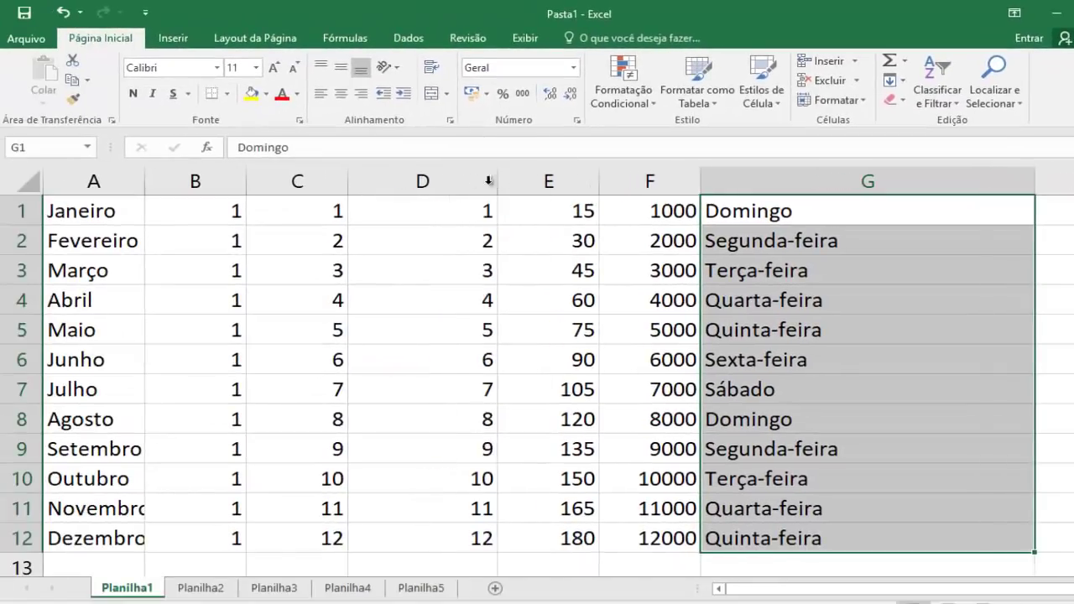
{"action": "left_click_drag", "start_coordinate": [349, 181], "coordinate": [389, 181]}
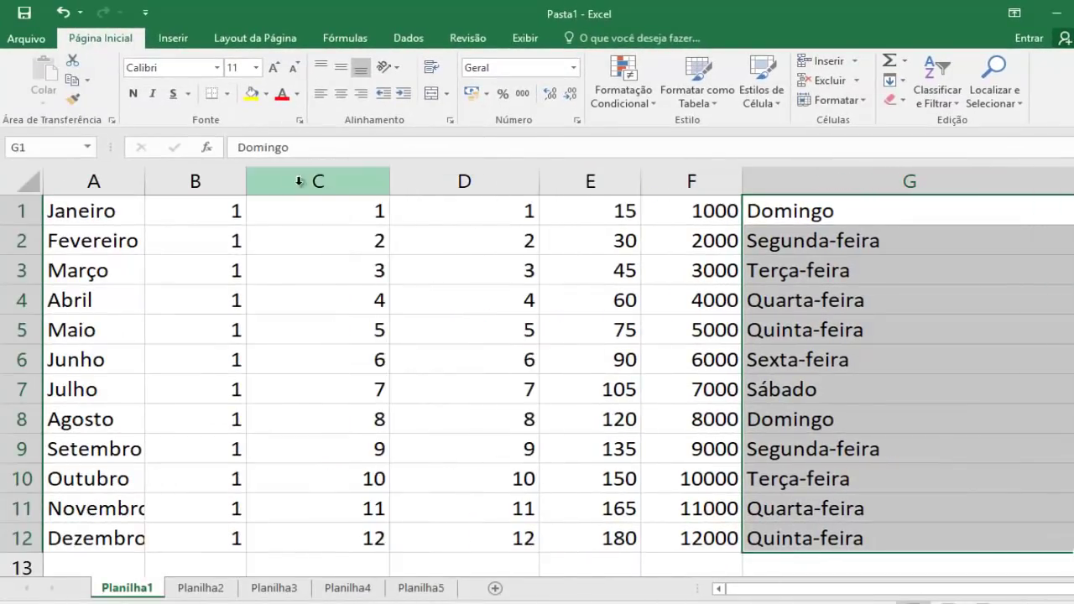
{"action": "left_click_drag", "start_coordinate": [249, 181], "coordinate": [286, 181]}
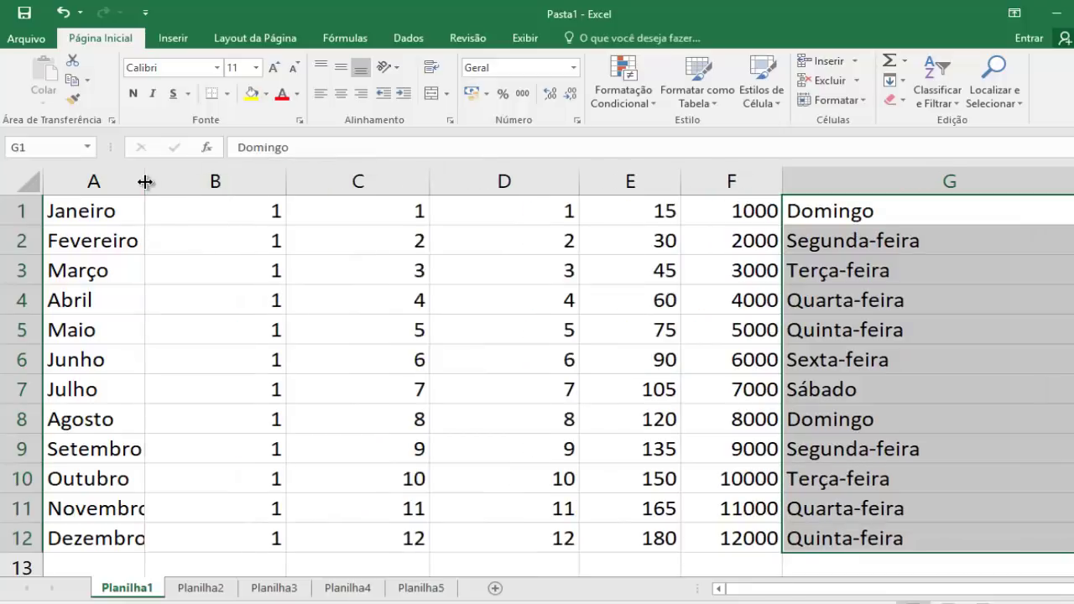
{"action": "left_click_drag", "start_coordinate": [144, 181], "coordinate": [176, 181]}
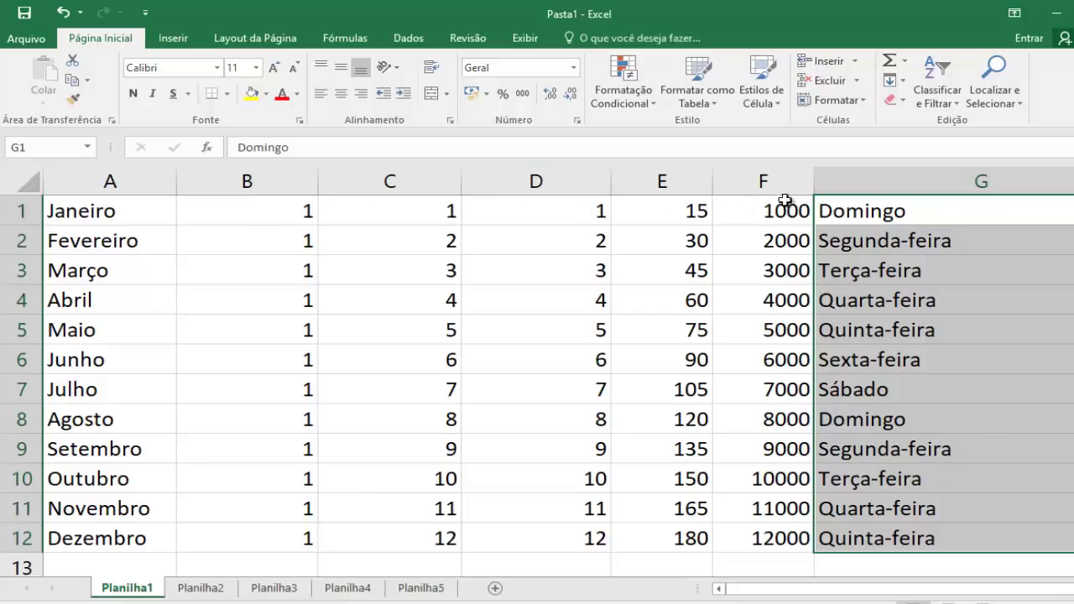
Step: AutoFit columns E, D, C, B, A and G to their contents
{"action": "double_click", "coordinate": [712, 181]}
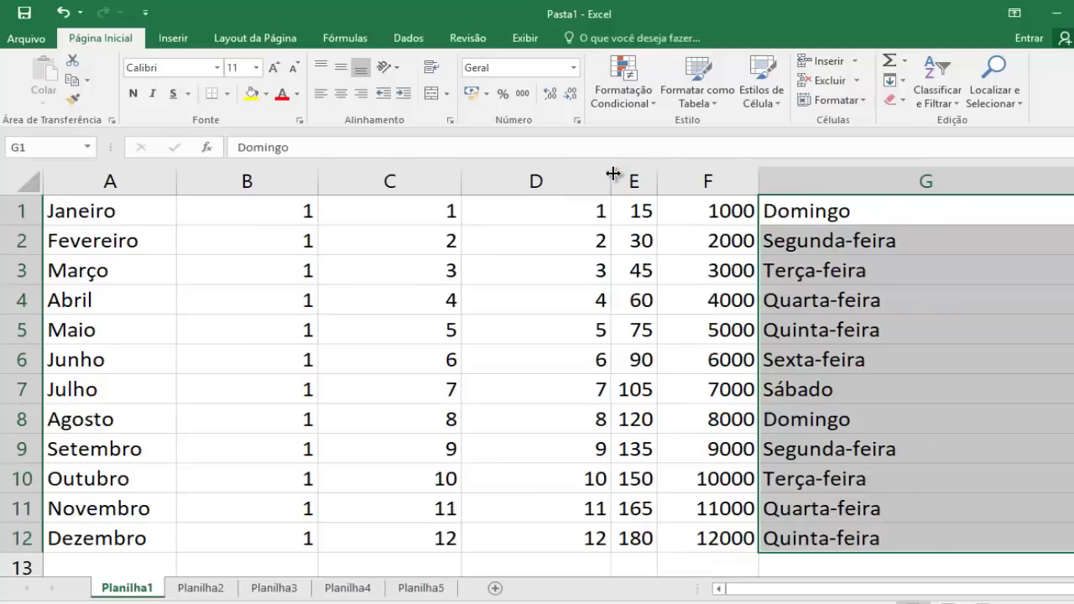
{"action": "double_click", "coordinate": [613, 174]}
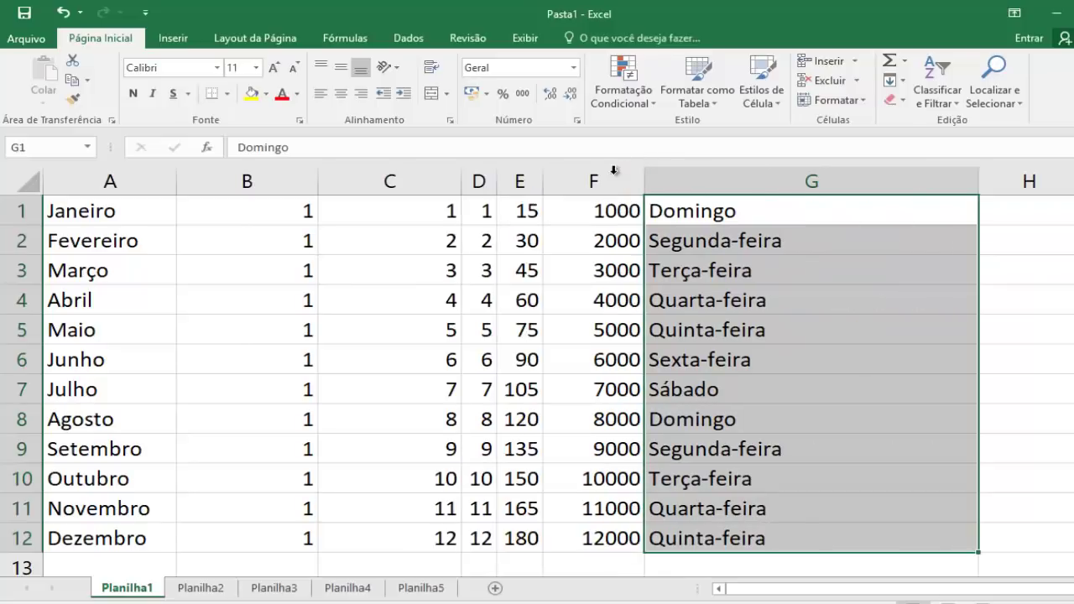
{"action": "double_click", "coordinate": [461, 176]}
{"action": "double_click", "coordinate": [318, 178]}
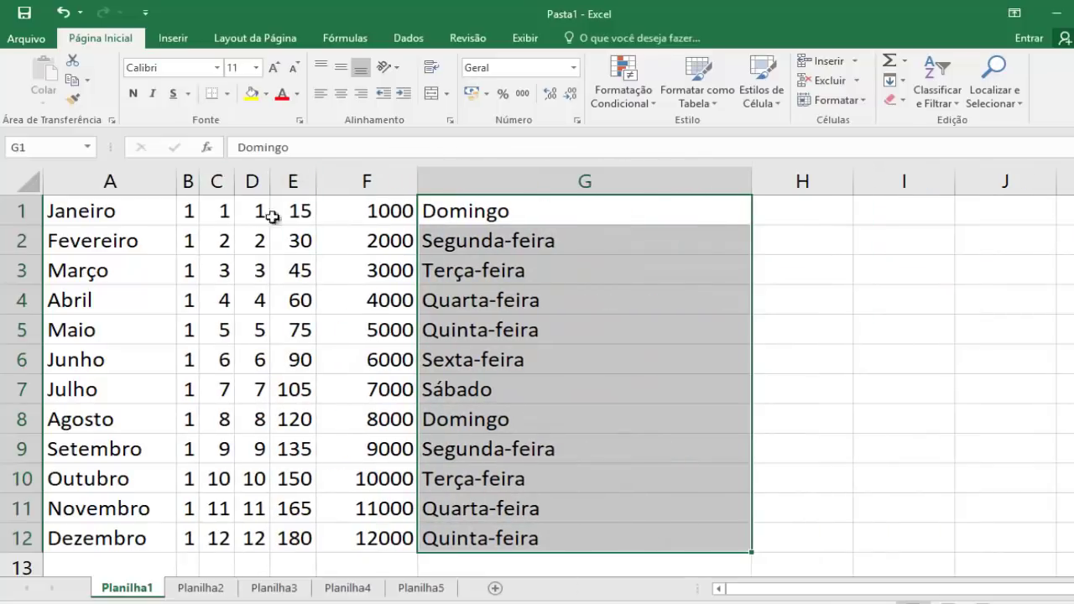
{"action": "double_click", "coordinate": [176, 182]}
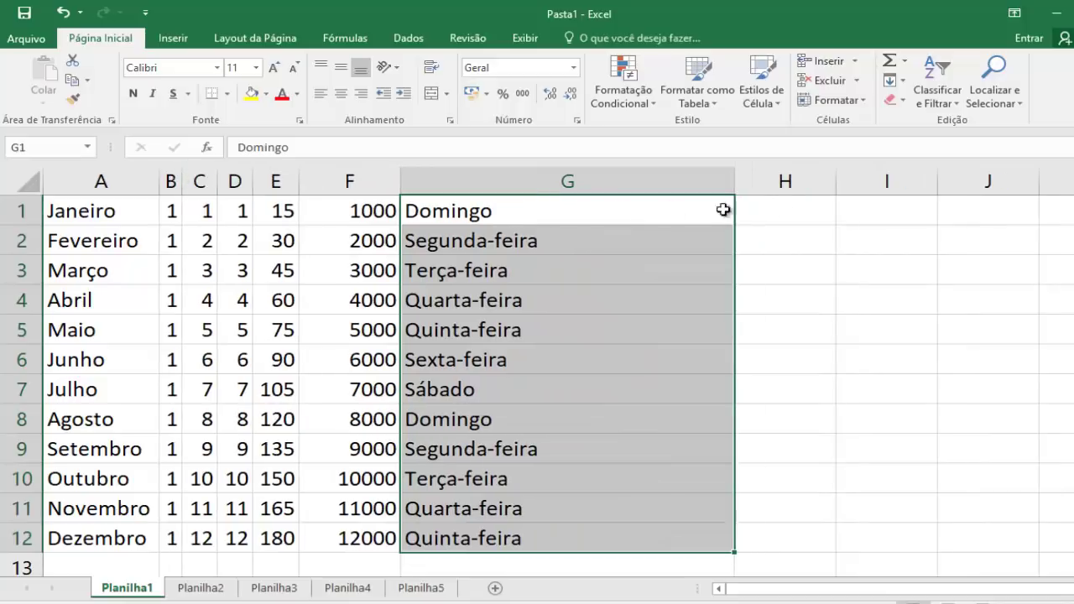
{"action": "double_click", "coordinate": [736, 179]}
{"action": "left_click", "coordinate": [486, 337]}
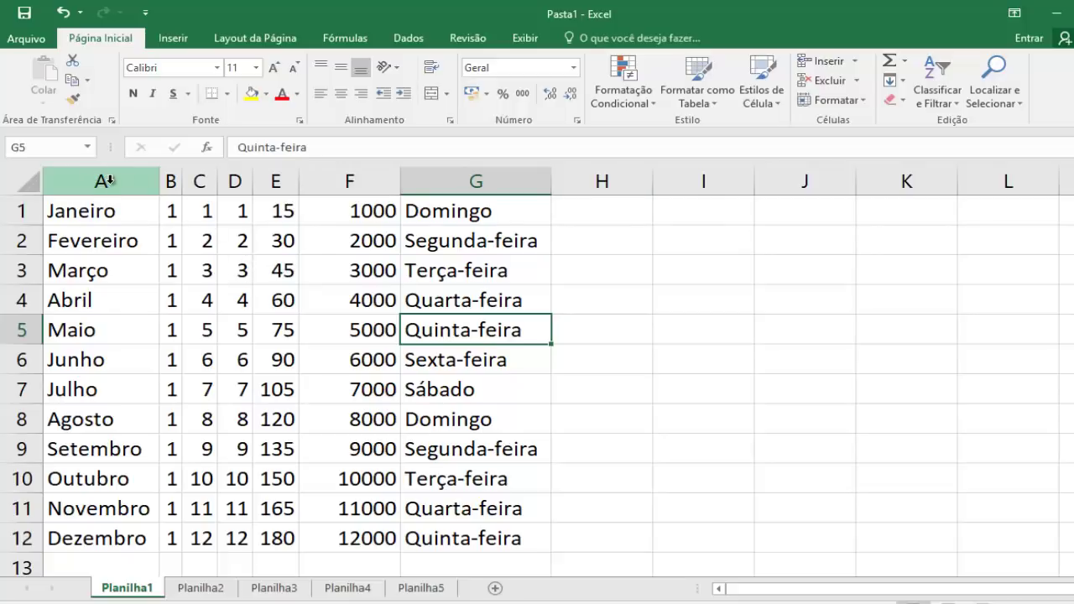
Step: Drag a header border of the selected columns B to G to give them one larger shared width
{"action": "left_click_drag", "start_coordinate": [109, 183], "coordinate": [478, 181]}
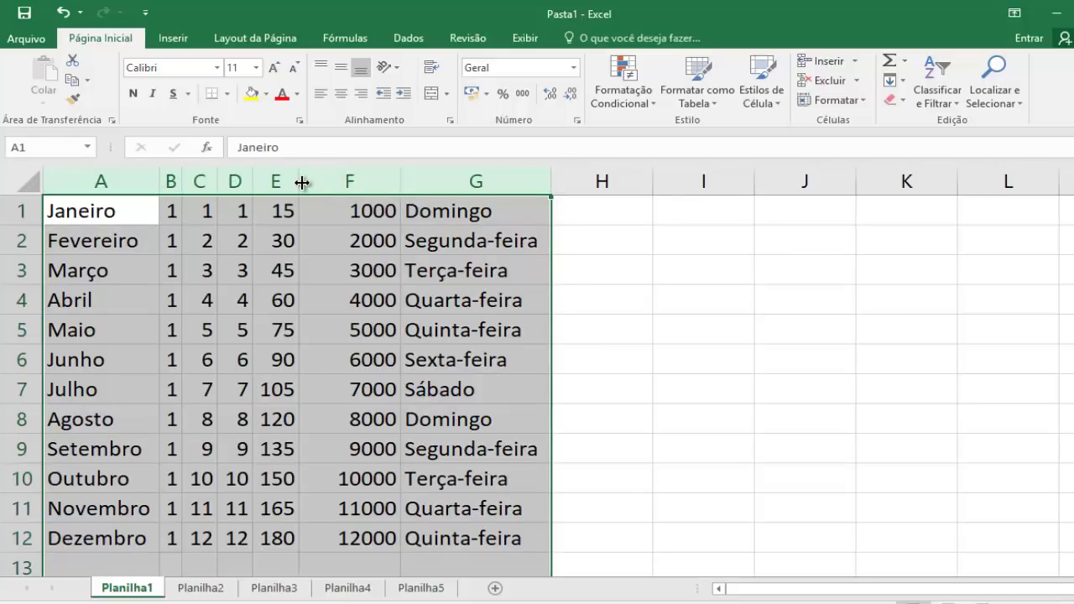
{"action": "left_click_drag", "start_coordinate": [301, 182], "coordinate": [369, 180]}
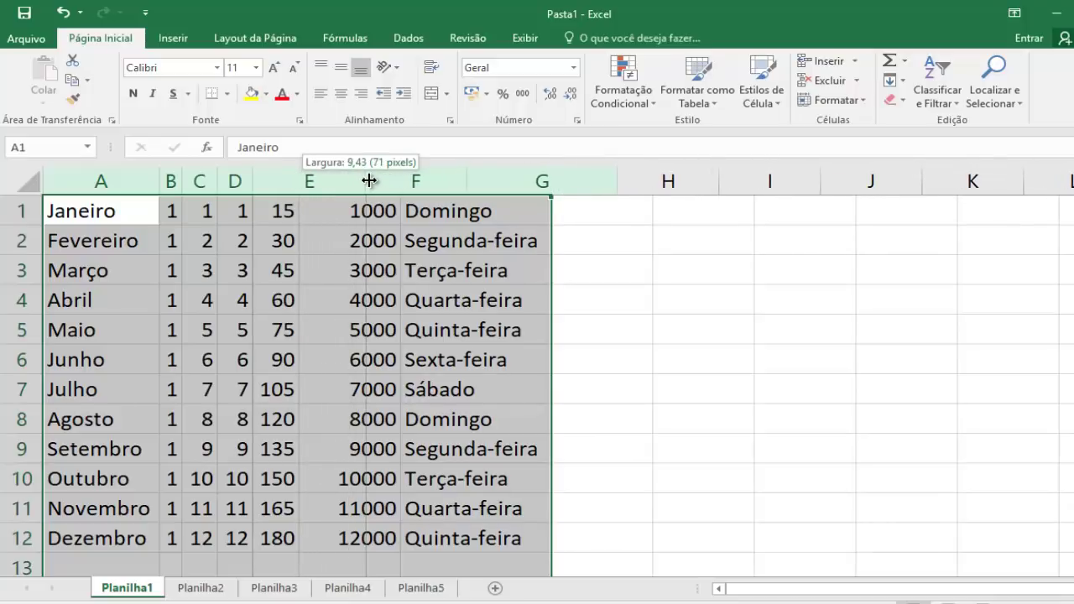
{"action": "left_click_drag", "start_coordinate": [369, 180], "coordinate": [369, 178]}
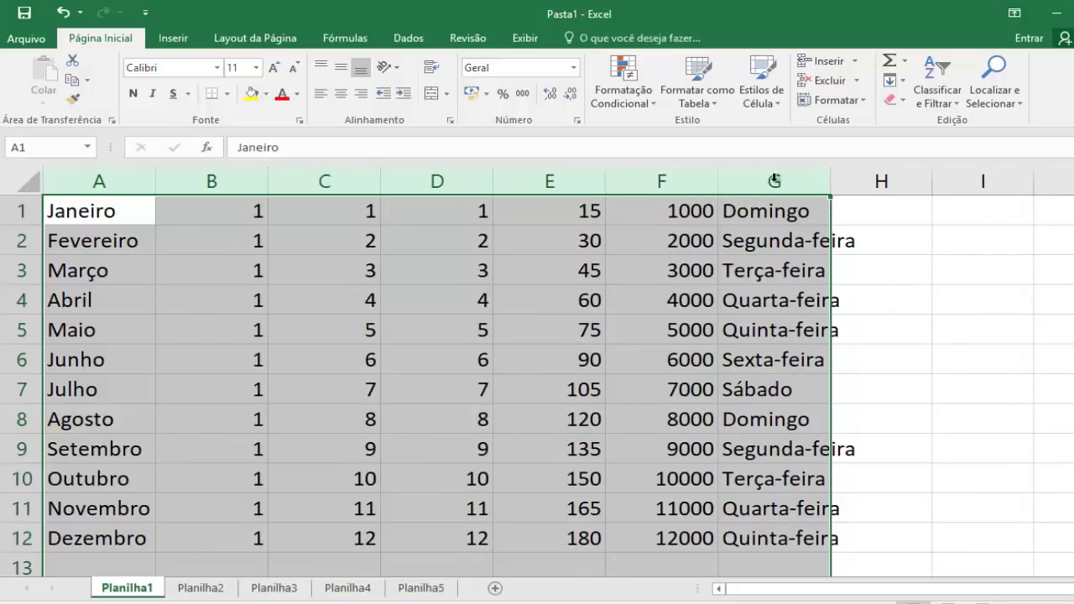
{"action": "left_click_drag", "start_coordinate": [830, 181], "coordinate": [874, 181]}
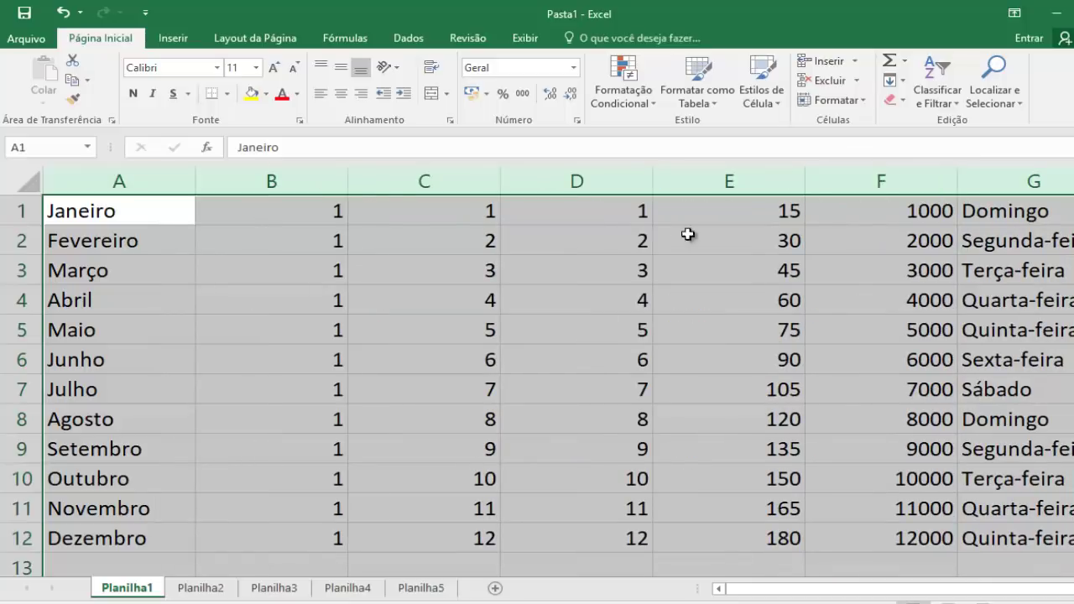
{"action": "left_click", "coordinate": [568, 340]}
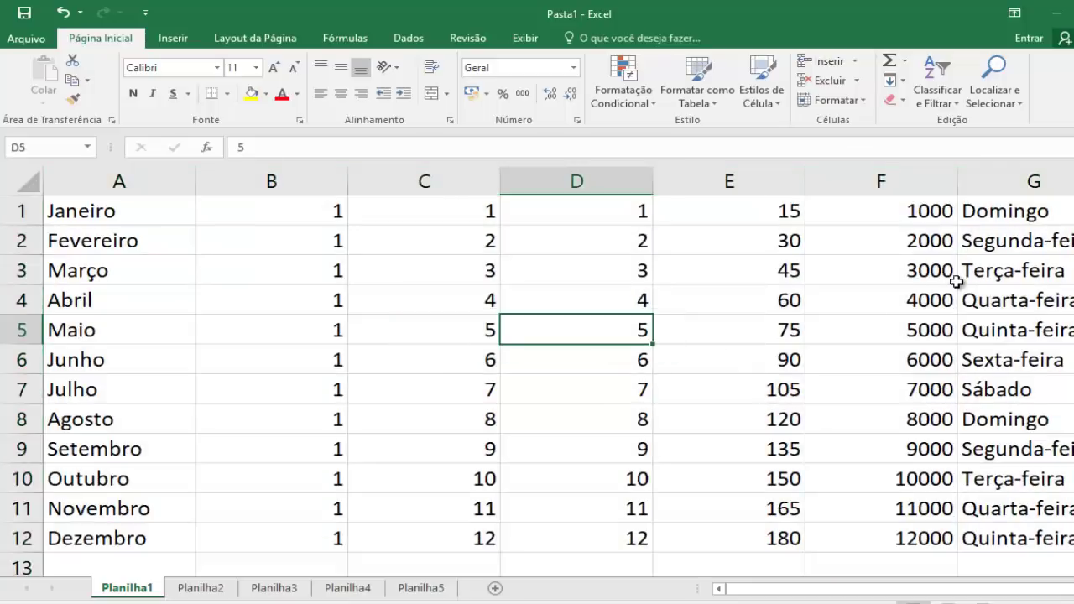
{"action": "left_click", "coordinate": [977, 241]}
{"action": "left_click", "coordinate": [839, 244]}
{"action": "left_click", "coordinate": [721, 270]}
{"action": "left_click", "coordinate": [607, 244]}
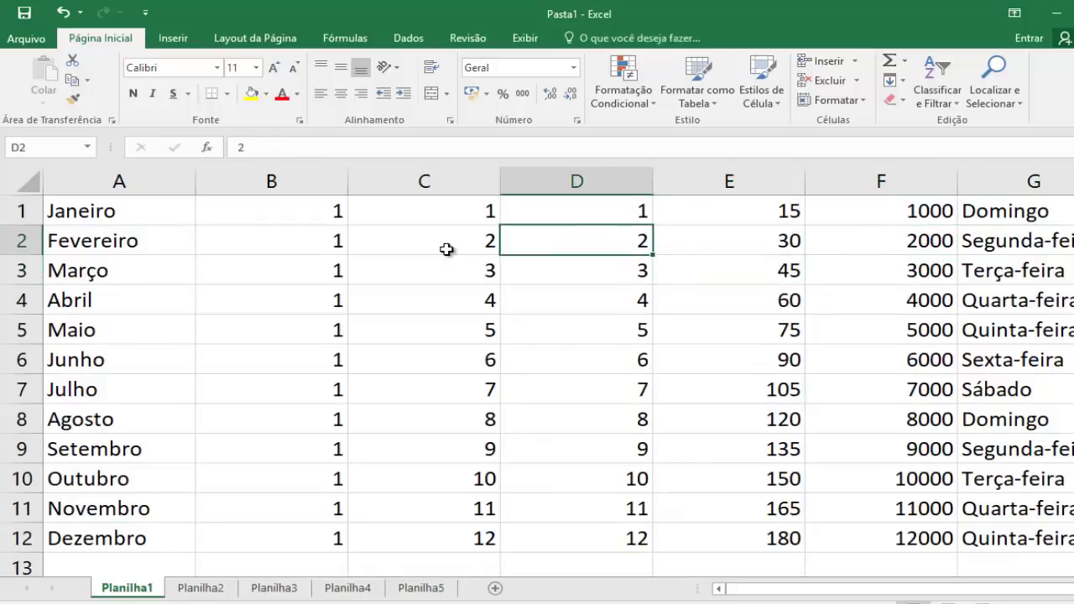
{"action": "left_click", "coordinate": [446, 247]}
{"action": "left_click", "coordinate": [271, 239]}
{"action": "left_click", "coordinate": [168, 244]}
{"action": "left_click", "coordinate": [285, 245]}
{"action": "left_click", "coordinate": [484, 247]}
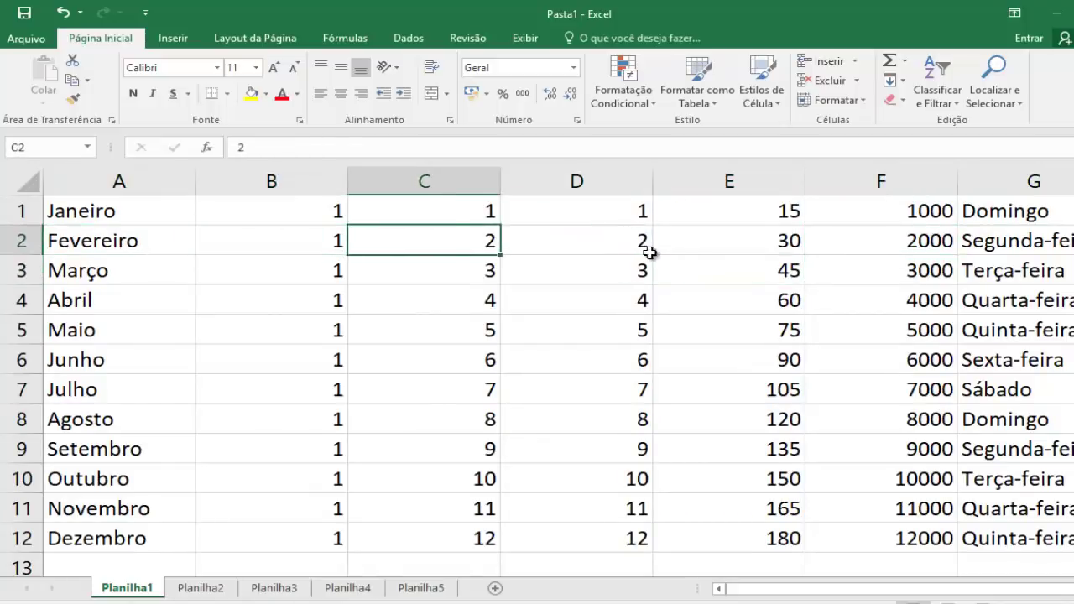
{"action": "left_click", "coordinate": [755, 277]}
{"action": "left_click", "coordinate": [822, 294]}
{"action": "left_click", "coordinate": [436, 270]}
{"action": "left_click", "coordinate": [192, 244]}
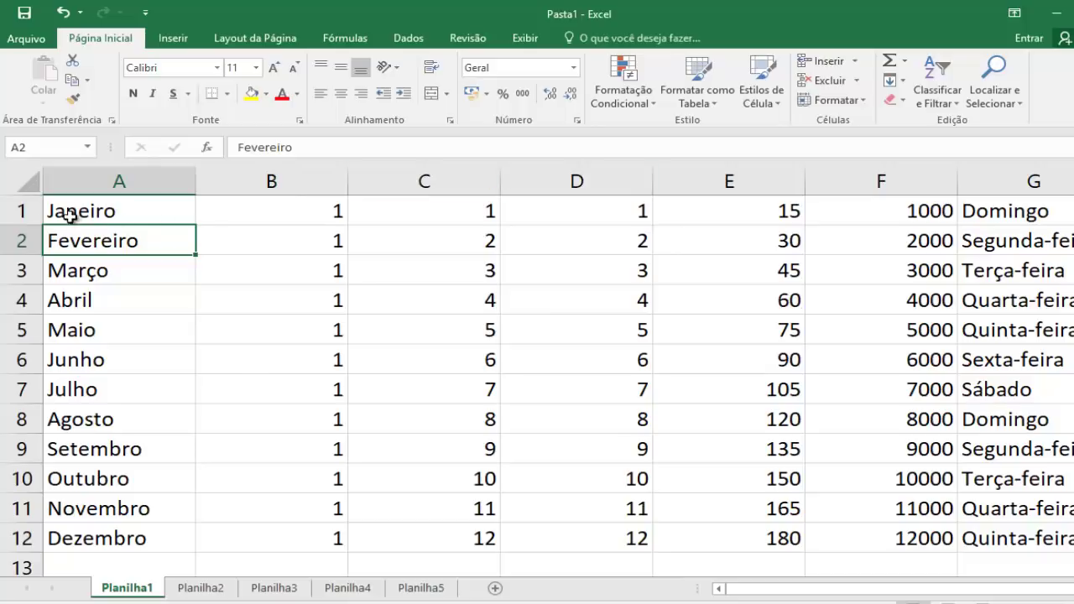
{"action": "left_click", "coordinate": [134, 213]}
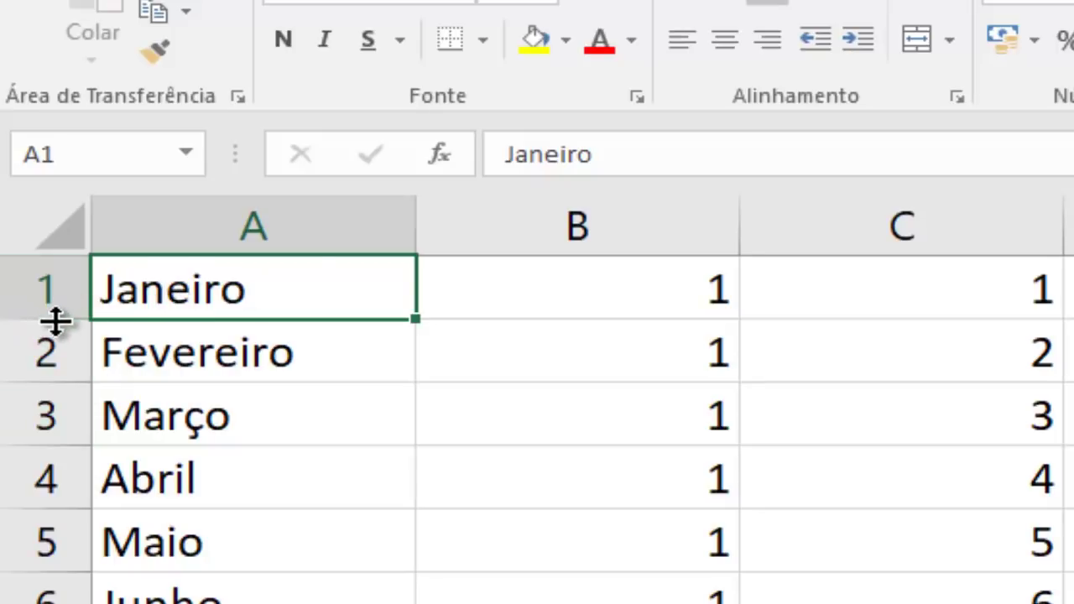
{"action": "left_click_drag", "start_coordinate": [56, 321], "coordinate": [42, 415]}
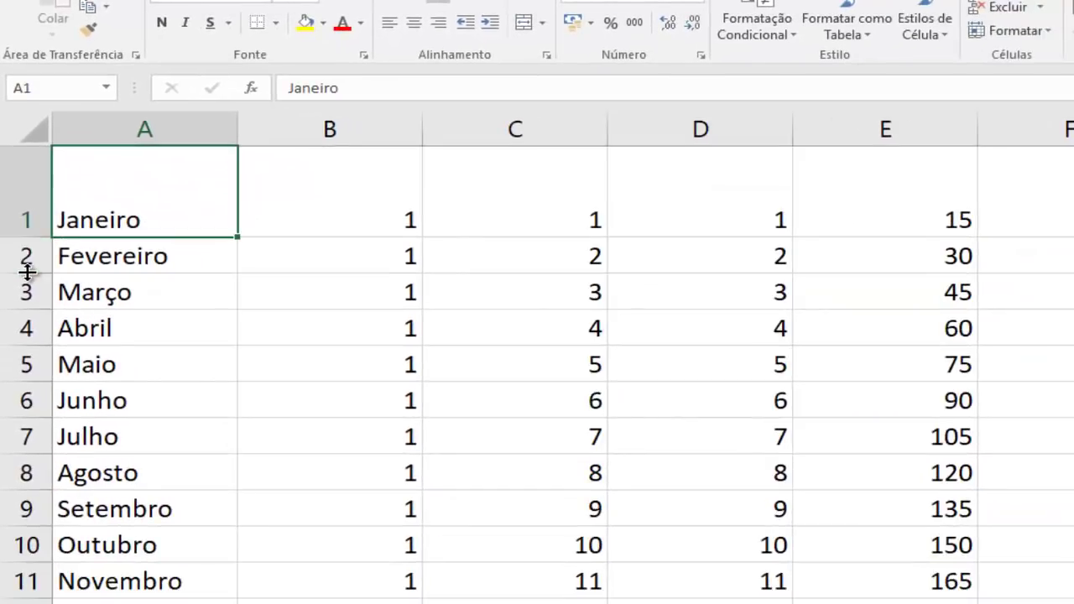
{"action": "left_click_drag", "start_coordinate": [28, 274], "coordinate": [28, 312]}
{"action": "left_click_drag", "start_coordinate": [34, 350], "coordinate": [35, 389]}
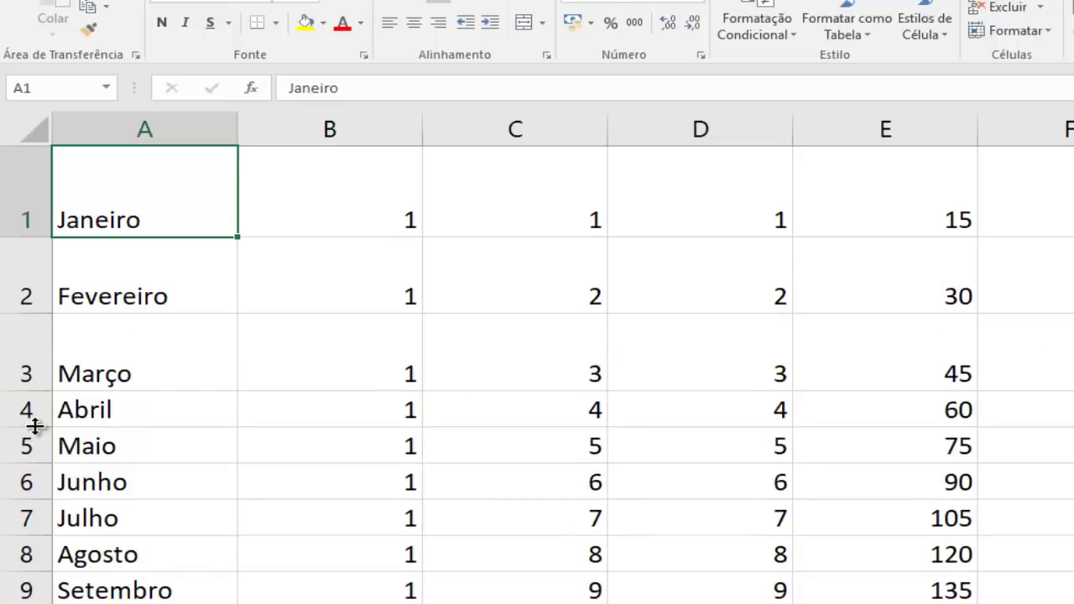
{"action": "left_click_drag", "start_coordinate": [35, 426], "coordinate": [33, 468]}
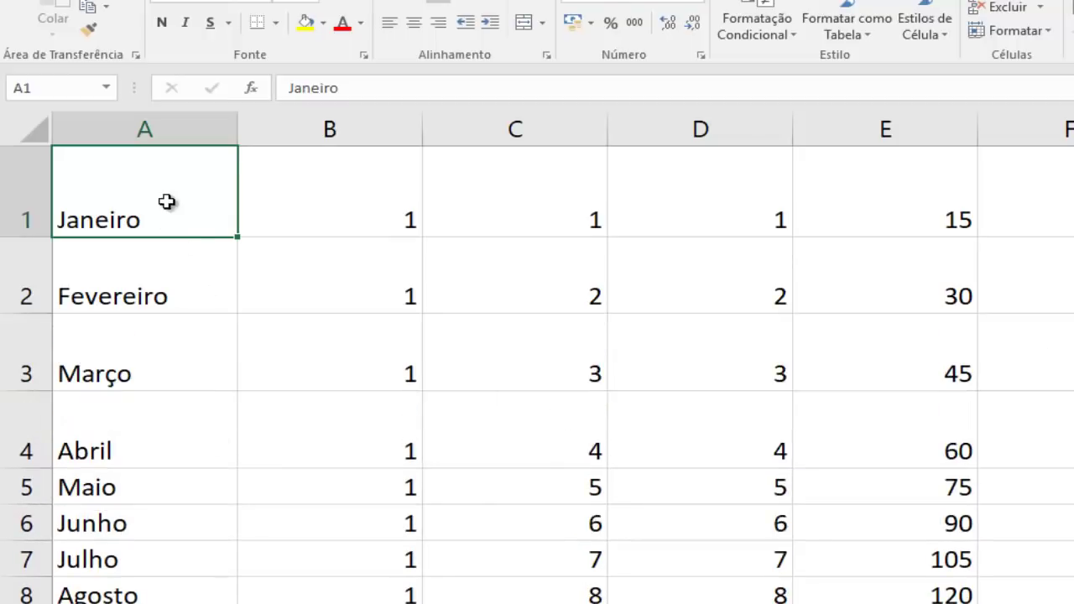
{"action": "left_click_drag", "start_coordinate": [174, 203], "coordinate": [1010, 351]}
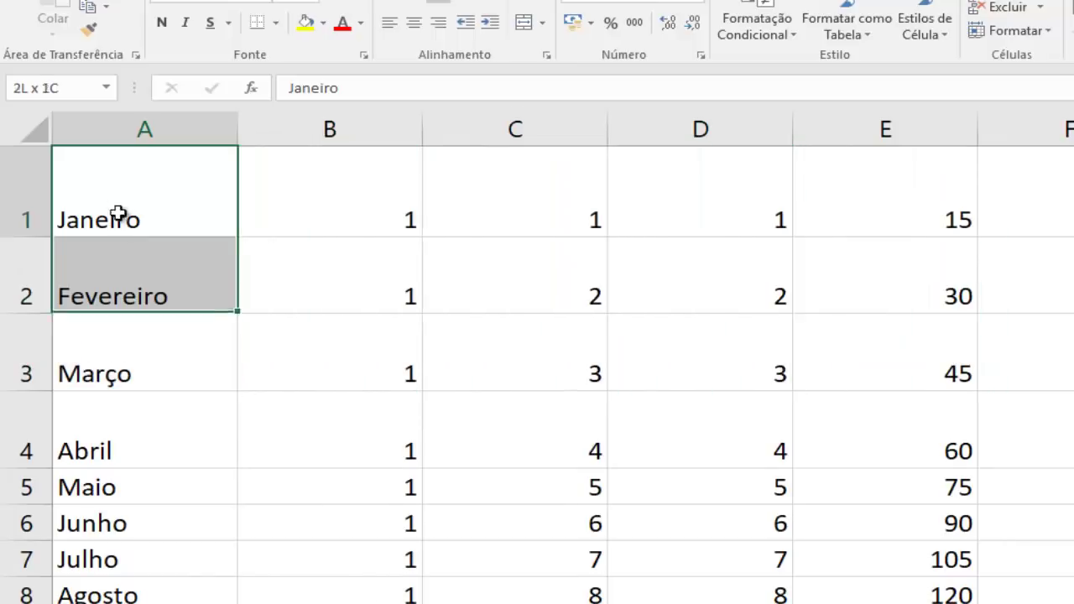
{"action": "left_click_drag", "start_coordinate": [1010, 351], "coordinate": [120, 189]}
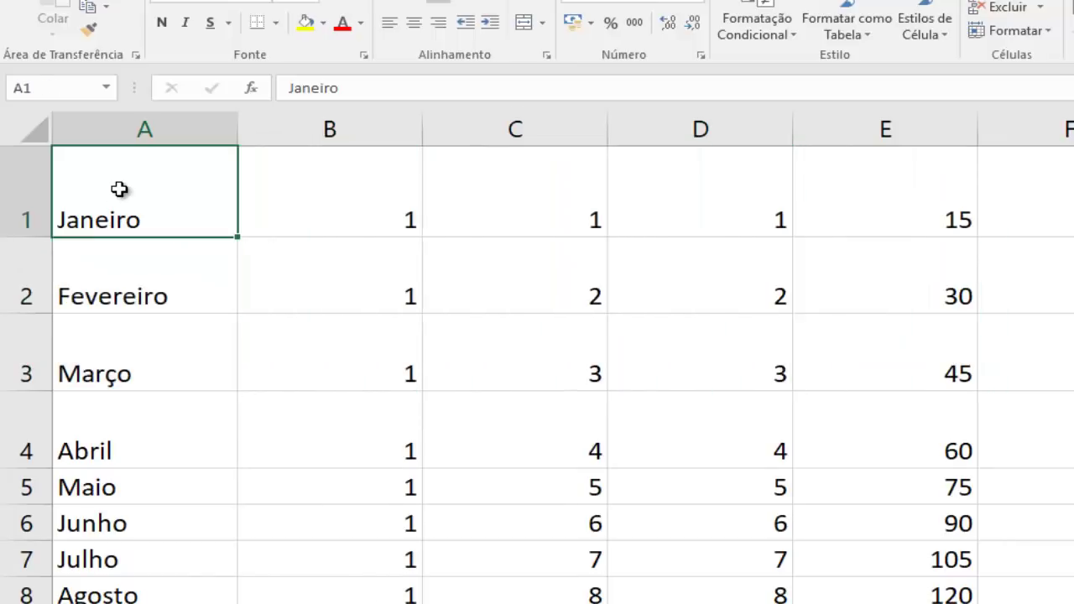
{"action": "double_click", "coordinate": [31, 239]}
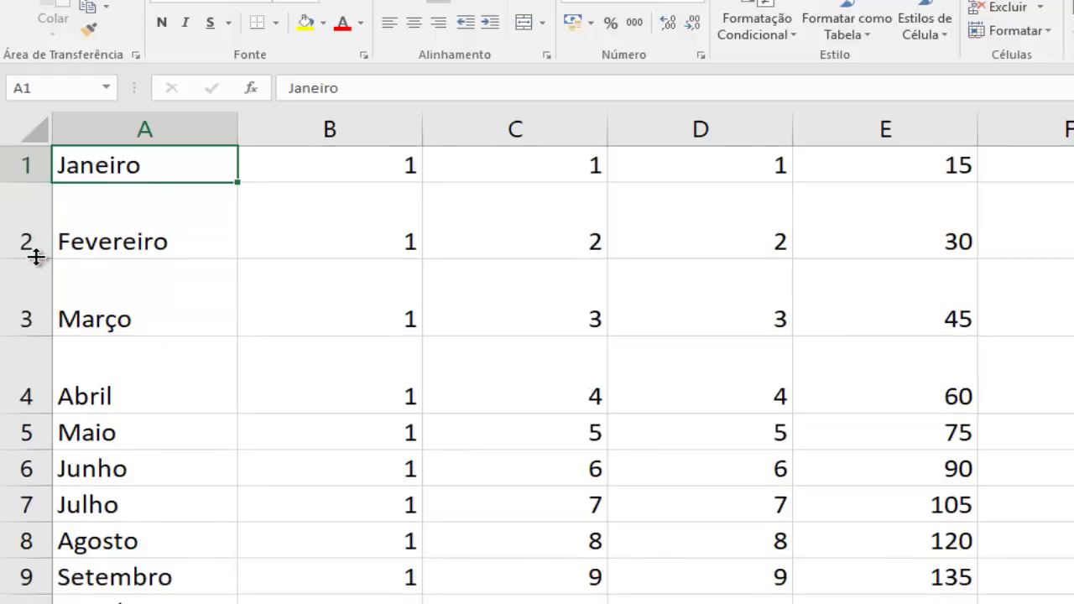
{"action": "double_click", "coordinate": [26, 256]}
{"action": "double_click", "coordinate": [34, 295]}
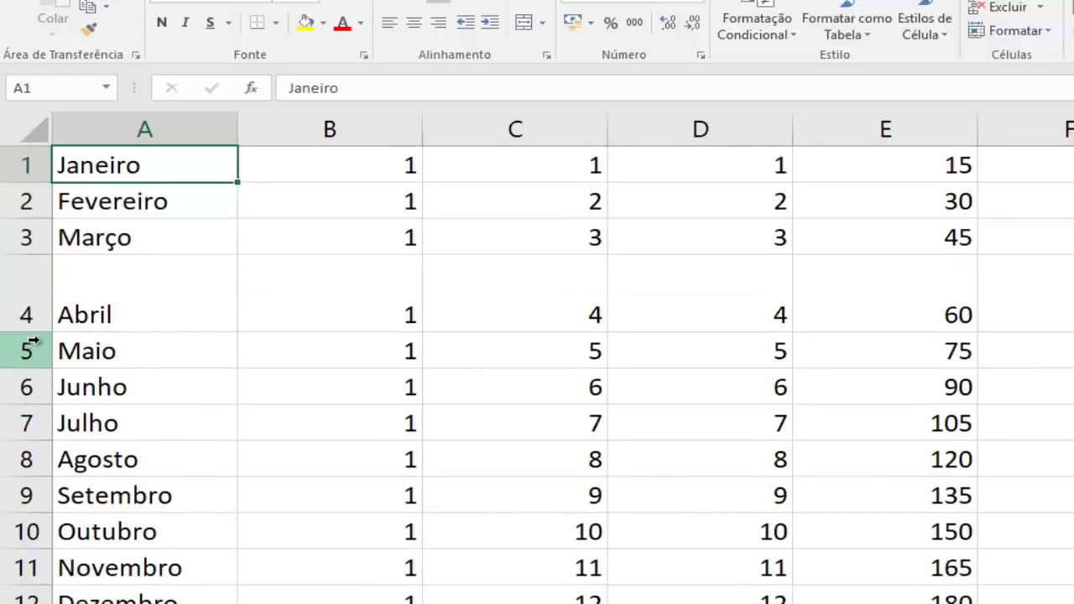
{"action": "double_click", "coordinate": [31, 333]}
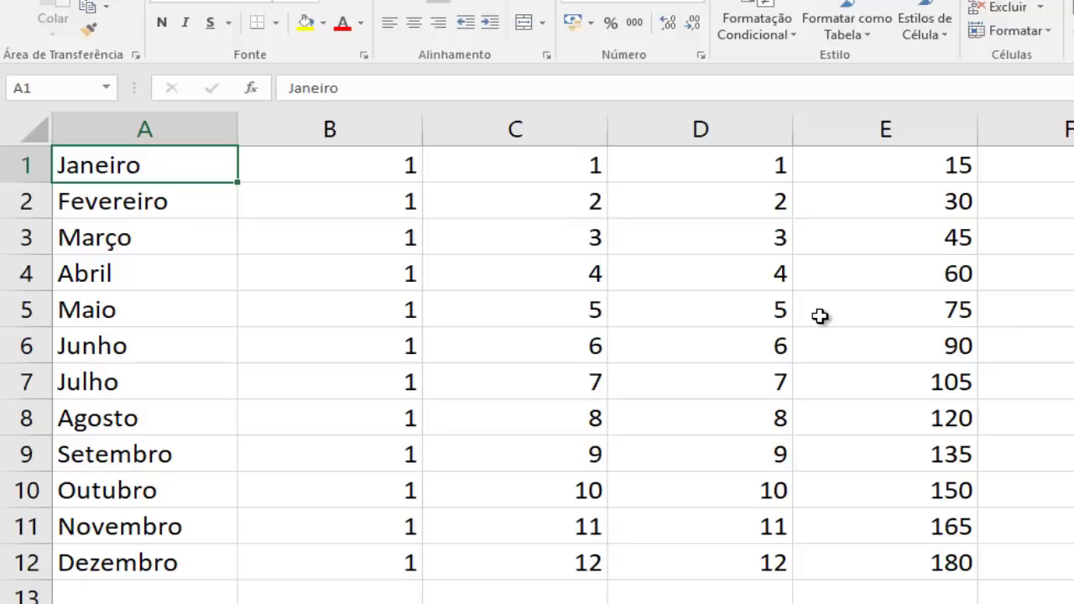
Step: AutoFit columns B, C, D, E, F and G each to their contents
{"action": "double_click", "coordinate": [423, 129]}
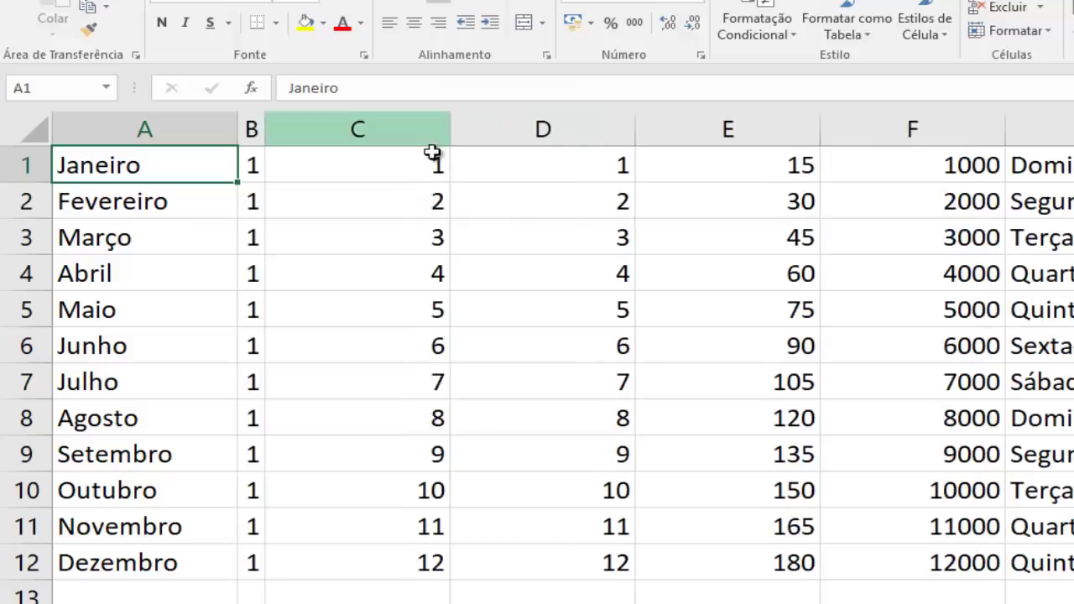
{"action": "double_click", "coordinate": [451, 129]}
{"action": "double_click", "coordinate": [495, 128]}
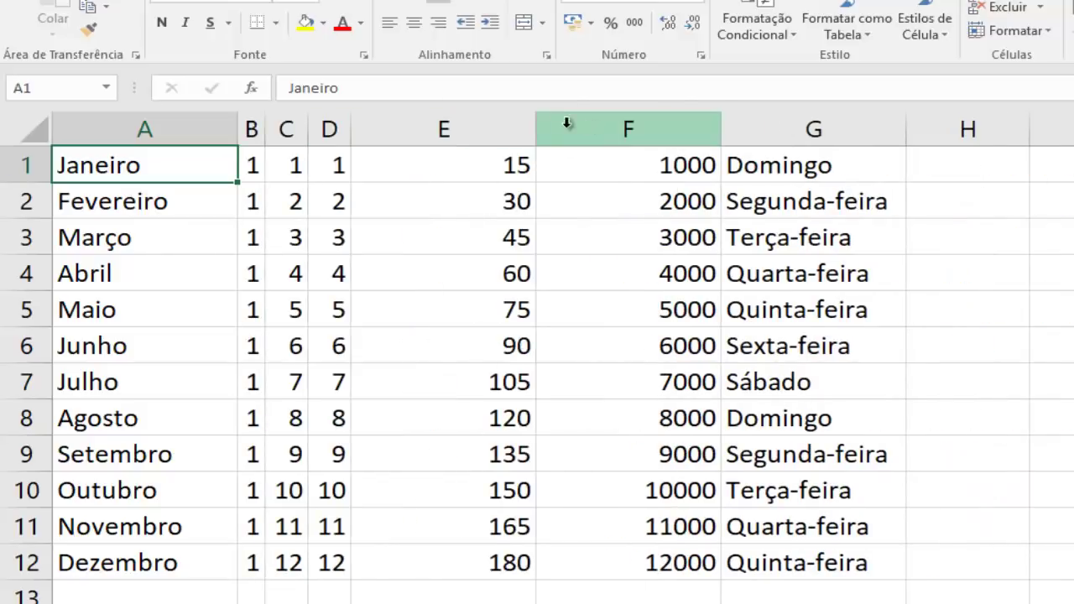
{"action": "double_click", "coordinate": [536, 129]}
{"action": "double_click", "coordinate": [592, 129]}
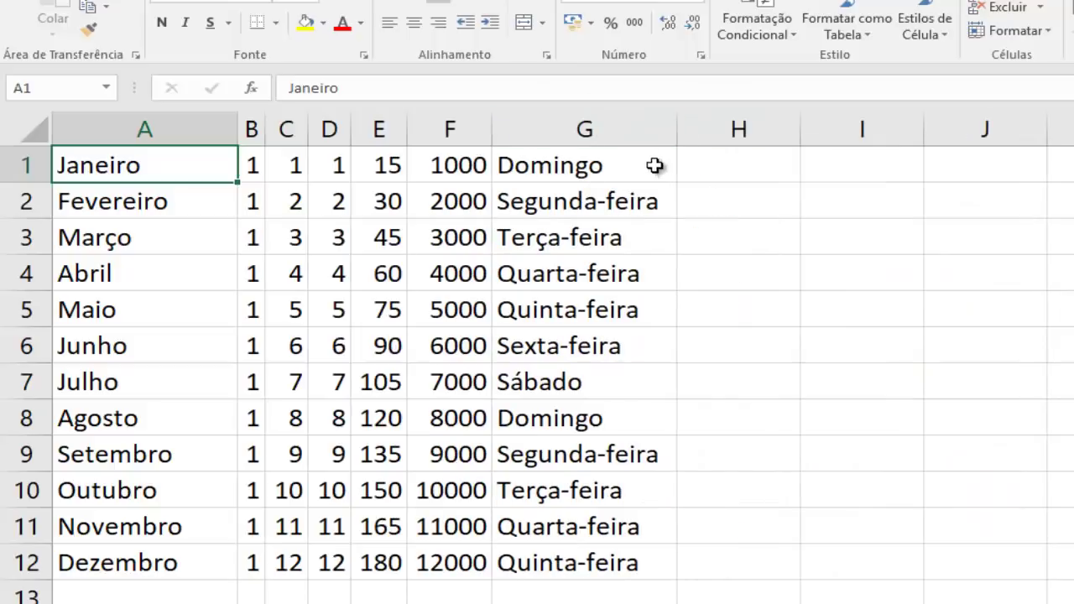
{"action": "double_click", "coordinate": [675, 128]}
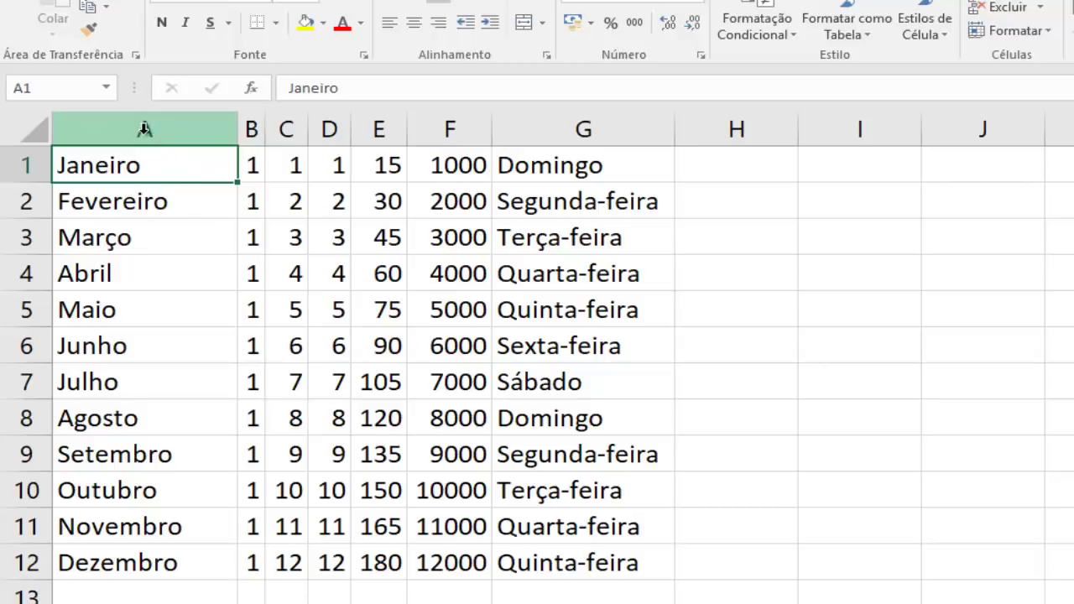
Step: Insert an empty column A before the months, then select cell B2
{"action": "right_click", "coordinate": [144, 129]}
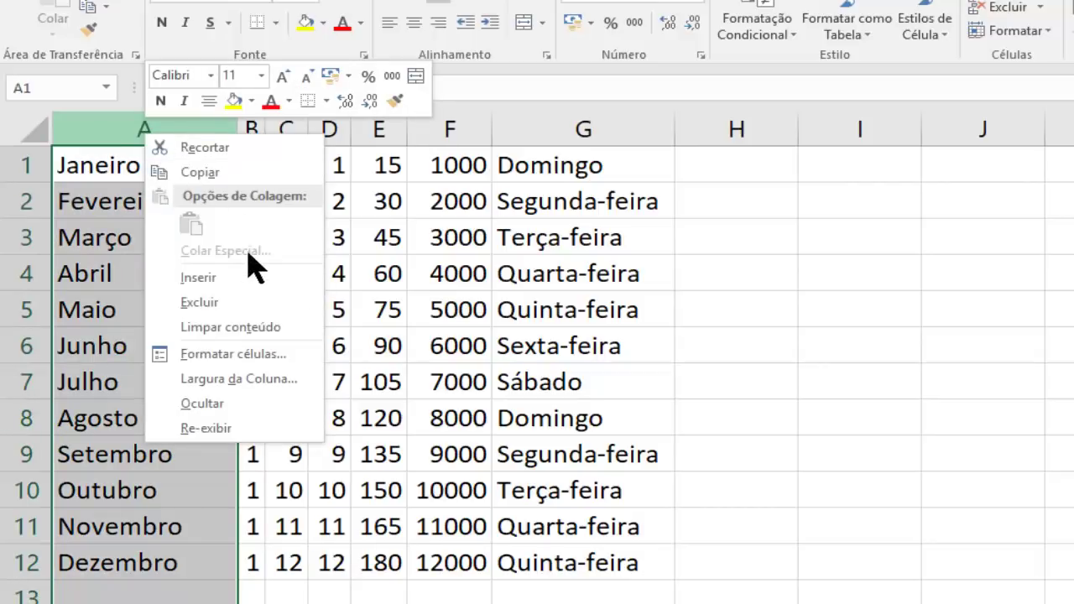
{"action": "left_click", "coordinate": [198, 277]}
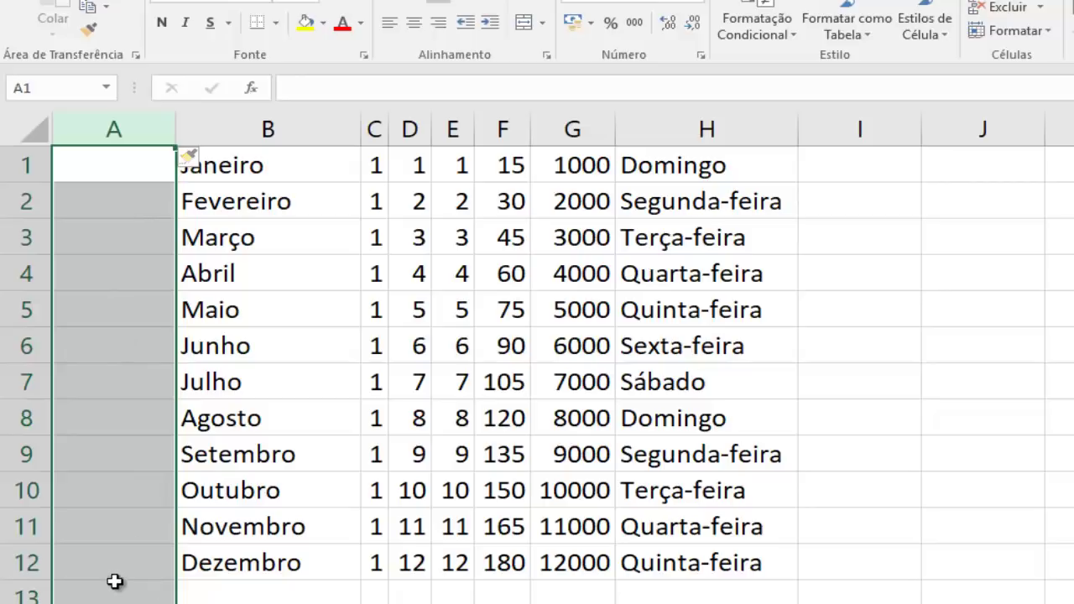
{"action": "left_click", "coordinate": [262, 202]}
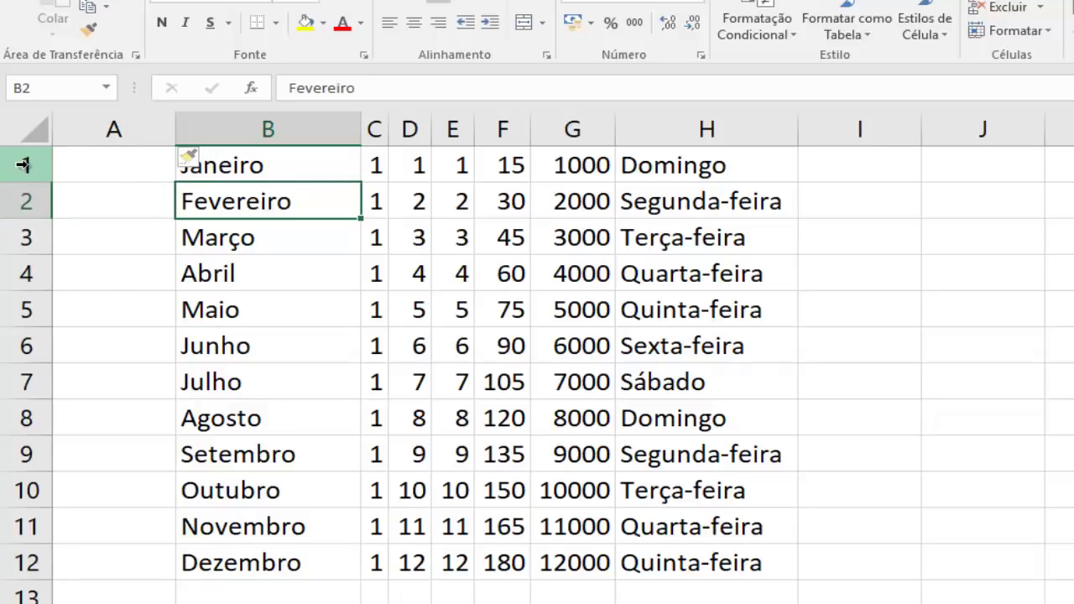
Step: Insert a blank row 1 above the month table, then select Março in B4
{"action": "right_click", "coordinate": [23, 166]}
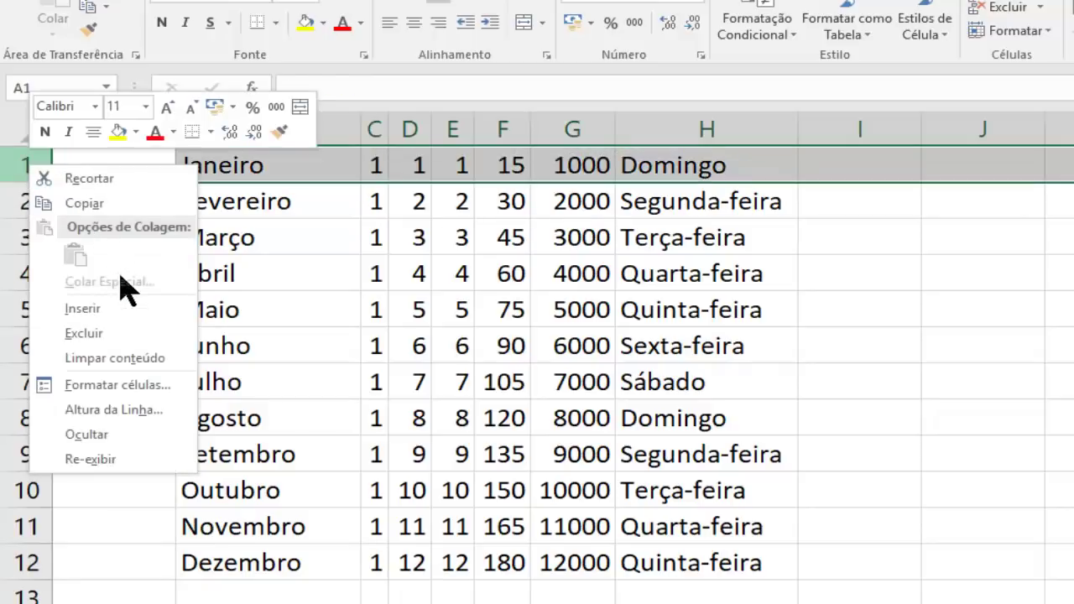
{"action": "left_click", "coordinate": [83, 308]}
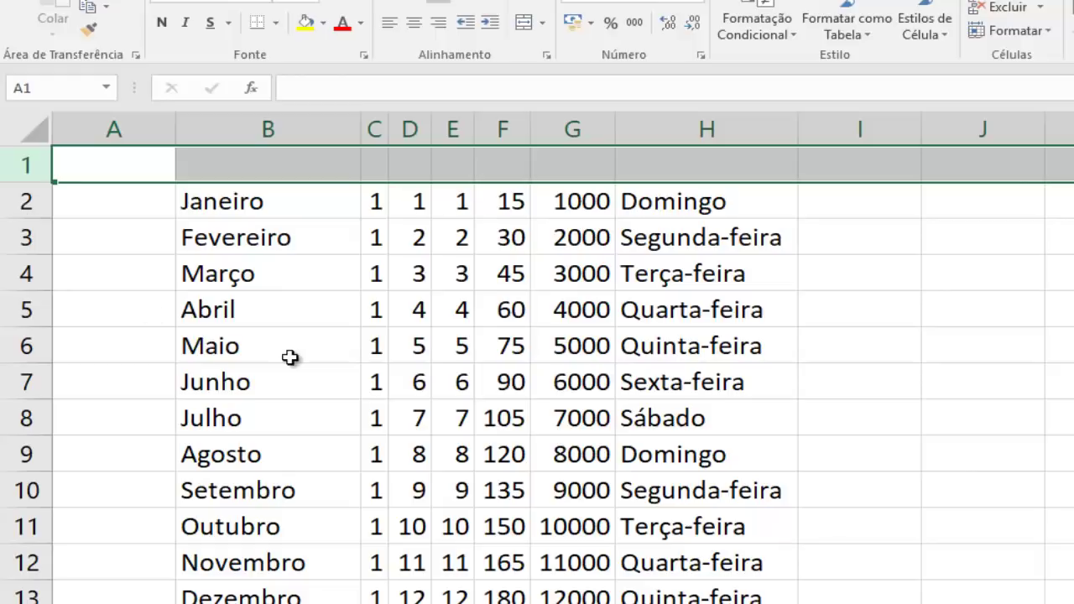
{"action": "left_click", "coordinate": [225, 273]}
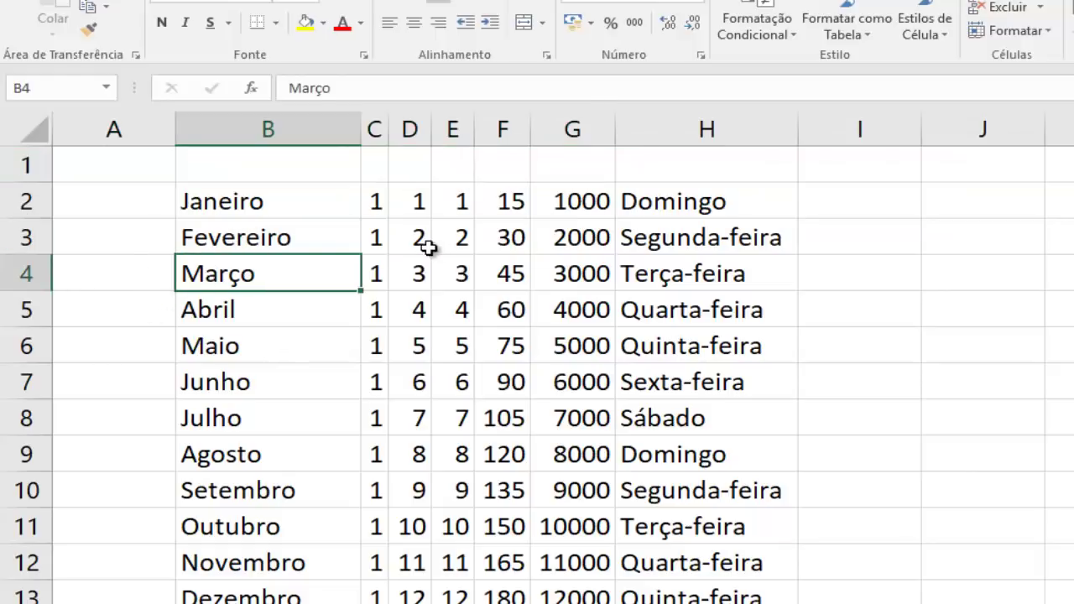
{"action": "right_click", "coordinate": [21, 279]}
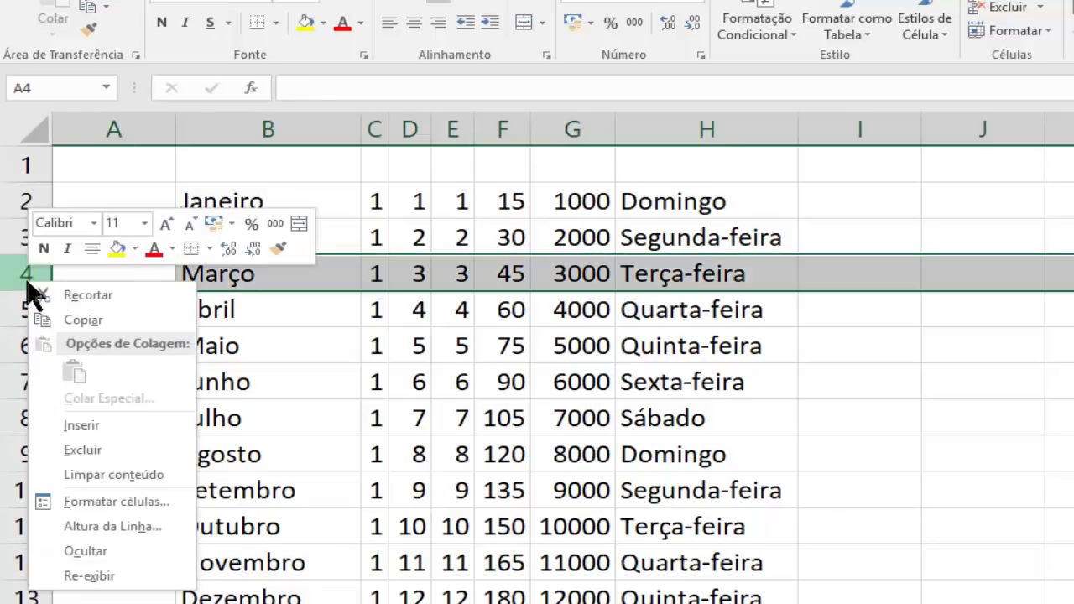
Step: Insert a blank row 4 above Março and a blank column E into the table
{"action": "left_click", "coordinate": [115, 425]}
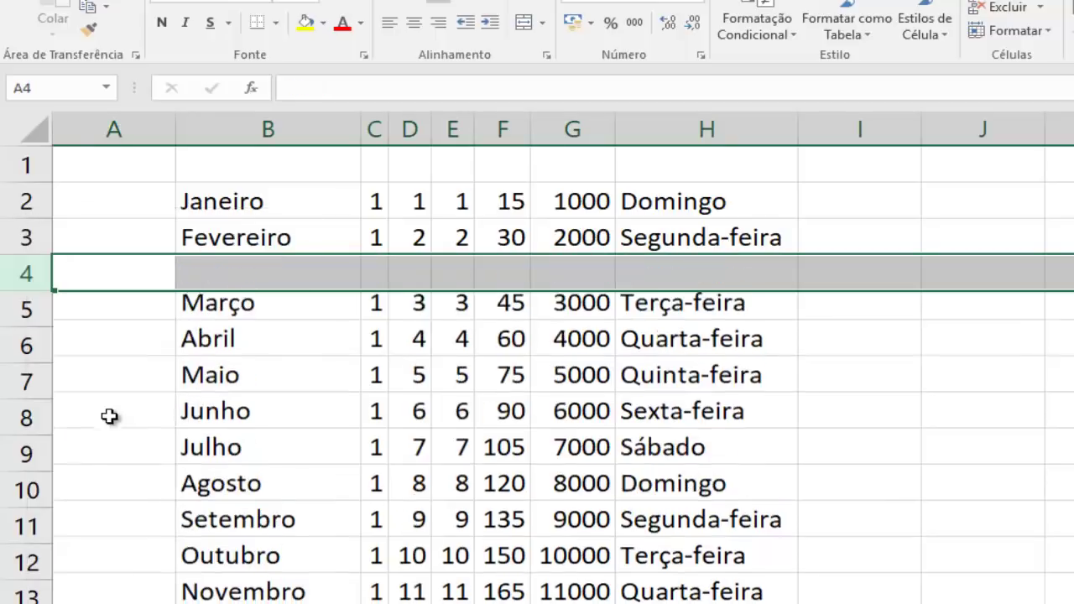
{"action": "left_click", "coordinate": [309, 274]}
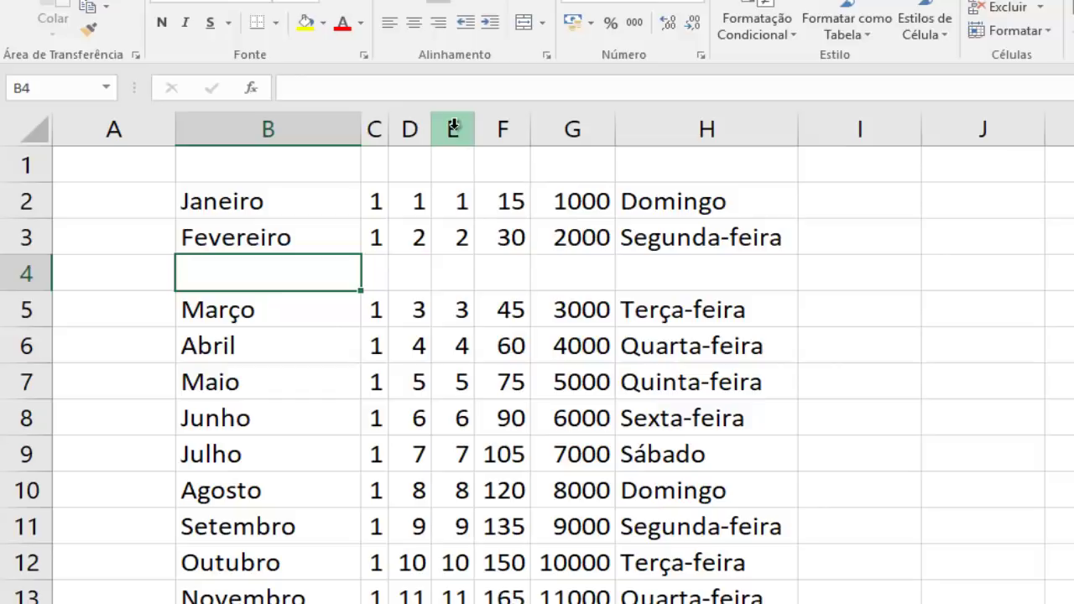
{"action": "right_click", "coordinate": [453, 127]}
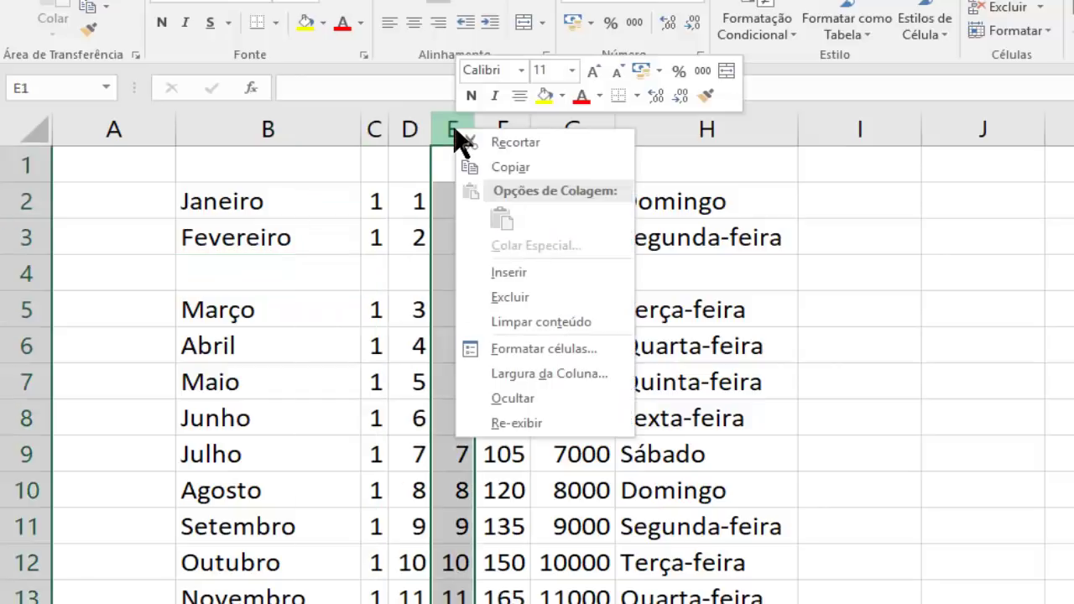
{"action": "left_click", "coordinate": [546, 272]}
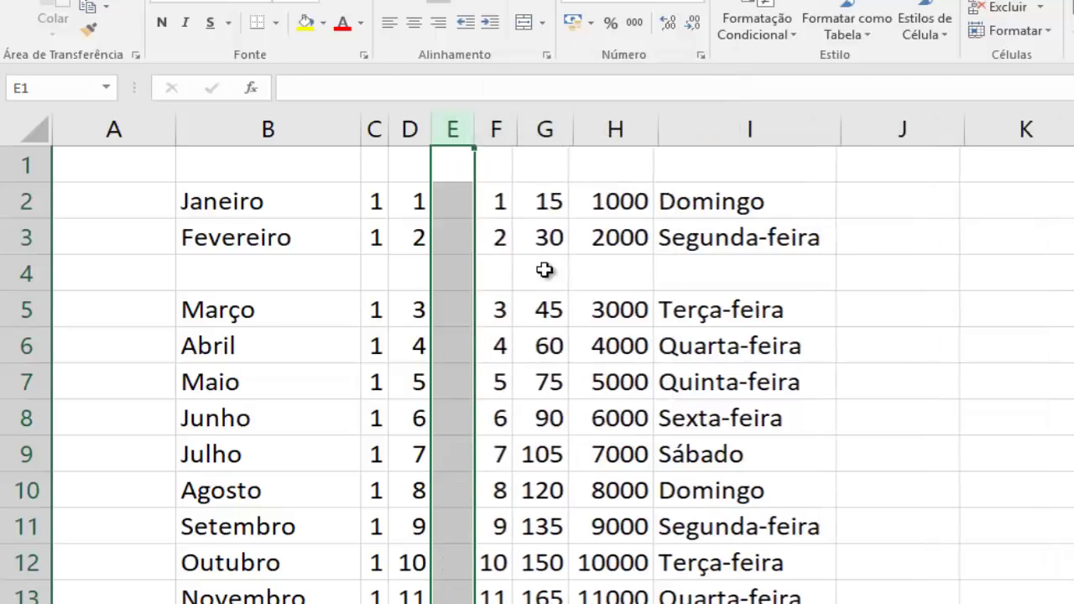
{"action": "left_click", "coordinate": [701, 306]}
Step: Select the blank column E cells, then return to A1 and select A1:A6
{"action": "left_click_drag", "start_coordinate": [453, 164], "coordinate": [450, 509]}
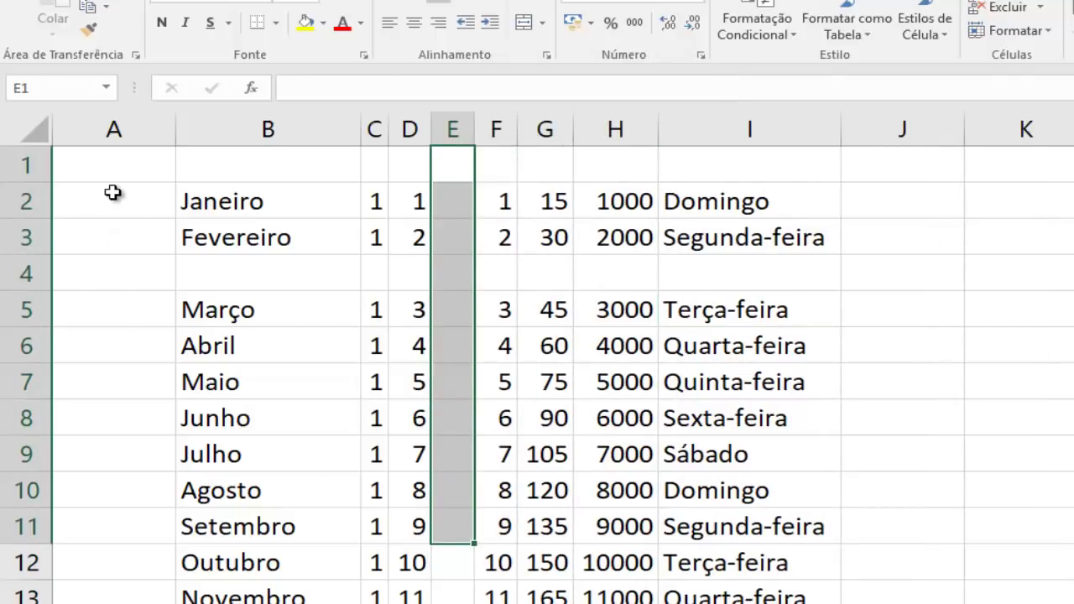
{"action": "left_click_drag", "start_coordinate": [114, 165], "coordinate": [635, 166]}
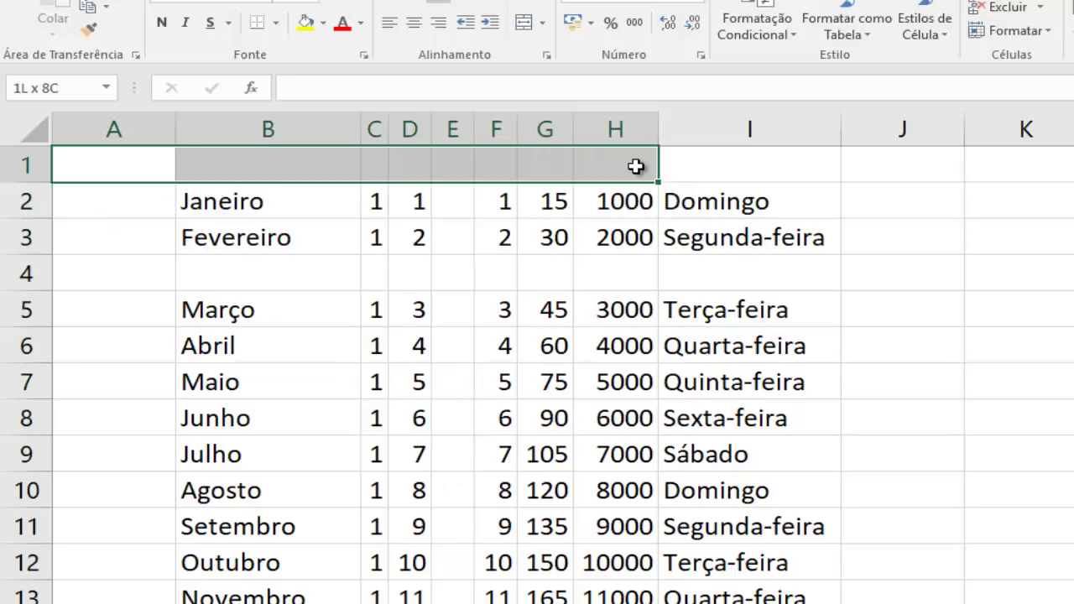
{"action": "left_click", "coordinate": [264, 286]}
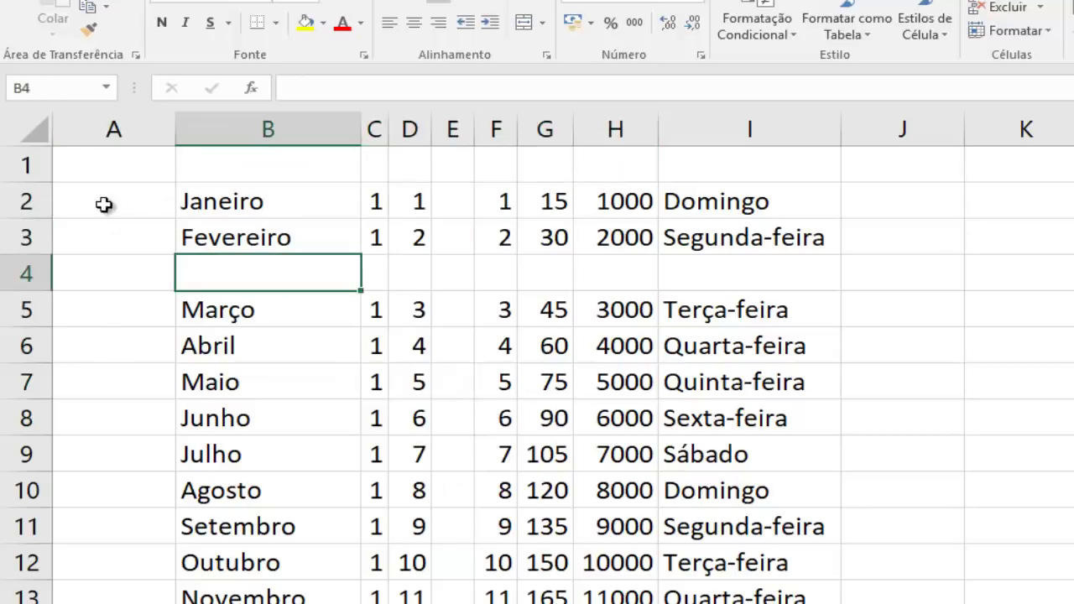
{"action": "key", "text": "ctrl+Home"}
{"action": "left_click_drag", "start_coordinate": [109, 255], "coordinate": [109, 346]}
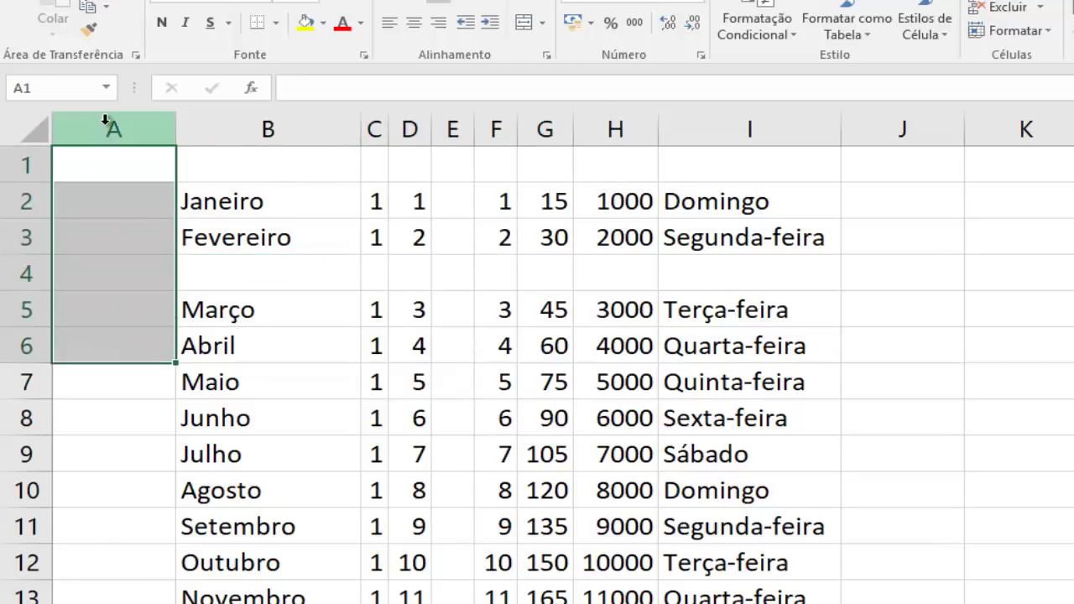
Step: Delete the empty column A, then the empty rows 4 and 1, and select G4
{"action": "right_click", "coordinate": [106, 122]}
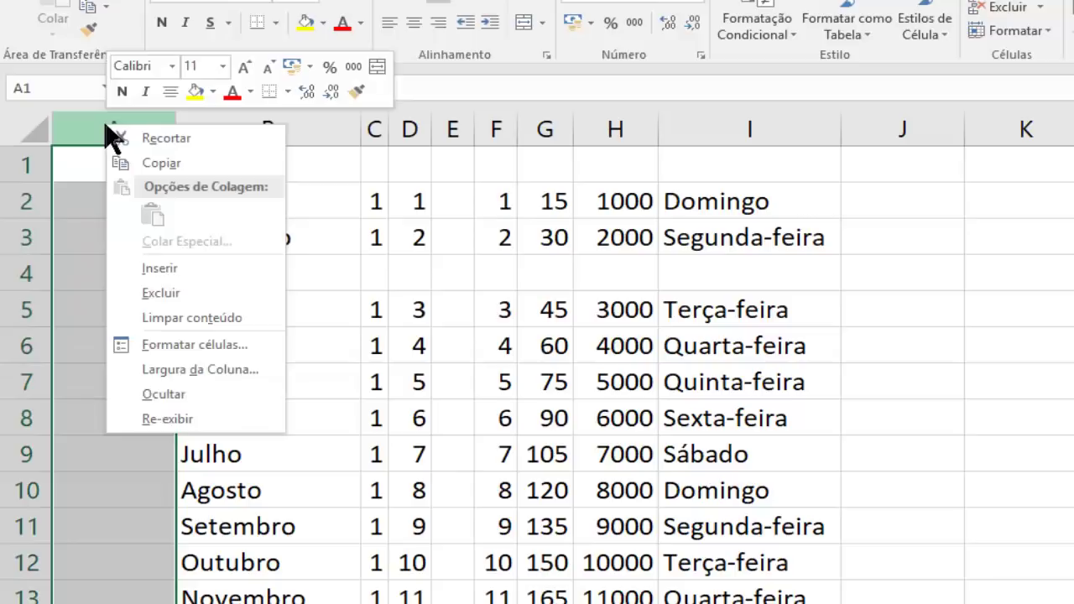
{"action": "left_click", "coordinate": [181, 287]}
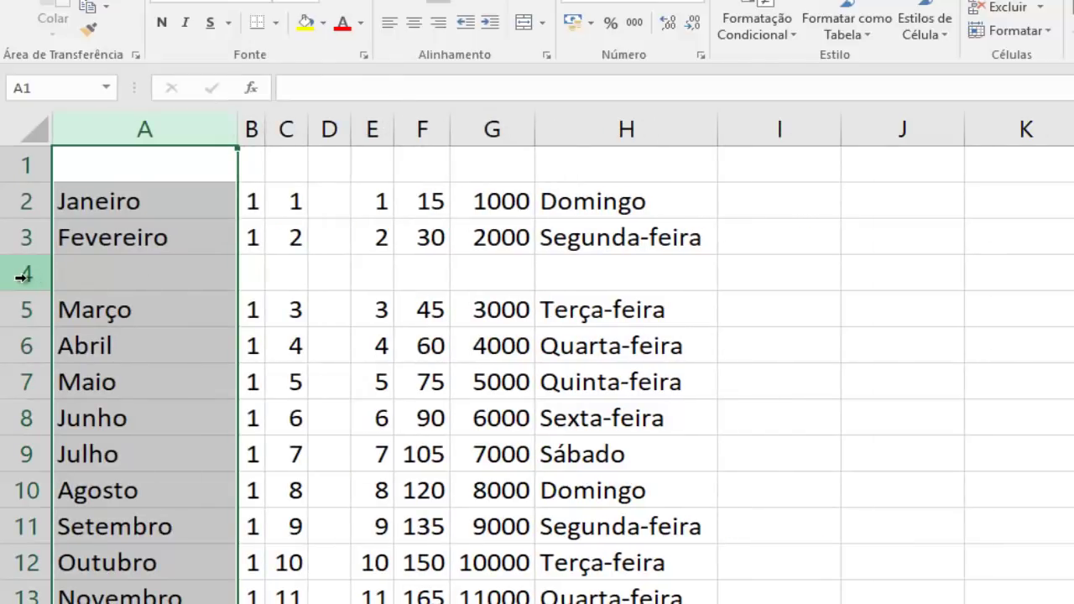
{"action": "right_click", "coordinate": [22, 277]}
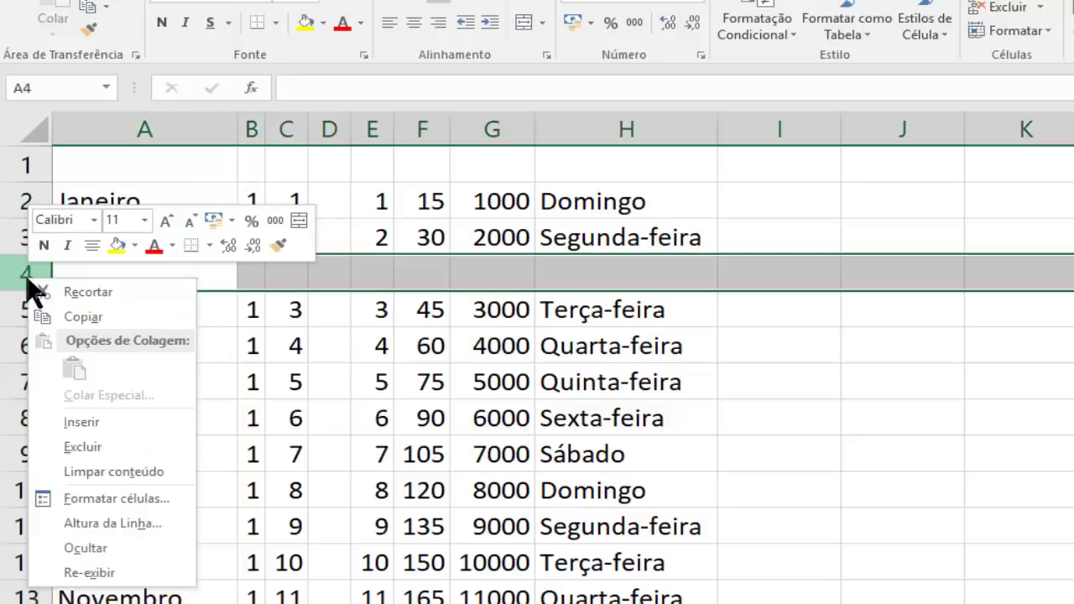
{"action": "left_click", "coordinate": [139, 441]}
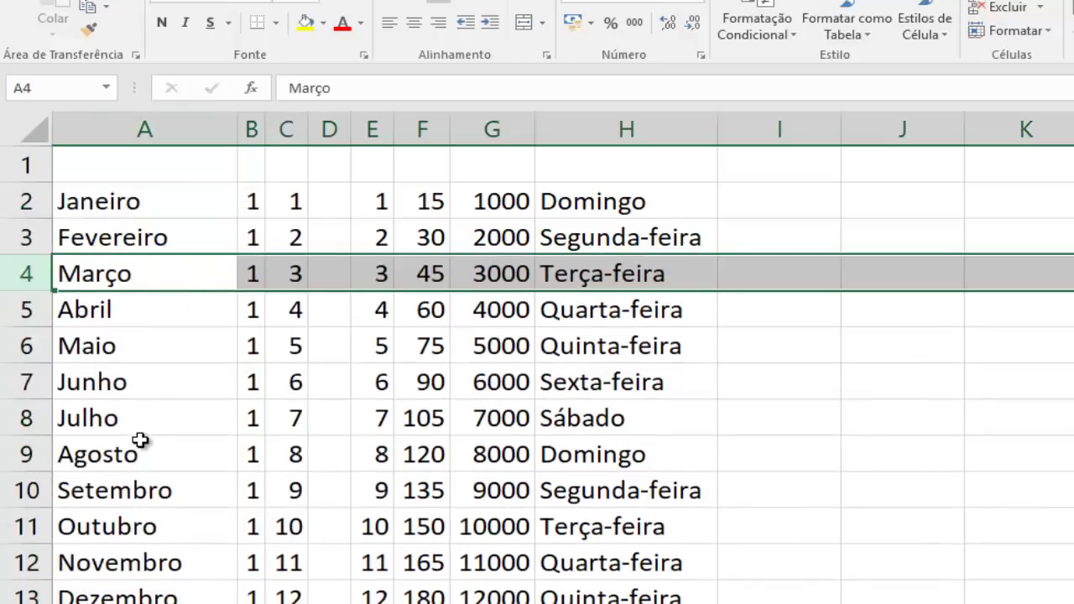
{"action": "right_click", "coordinate": [18, 168]}
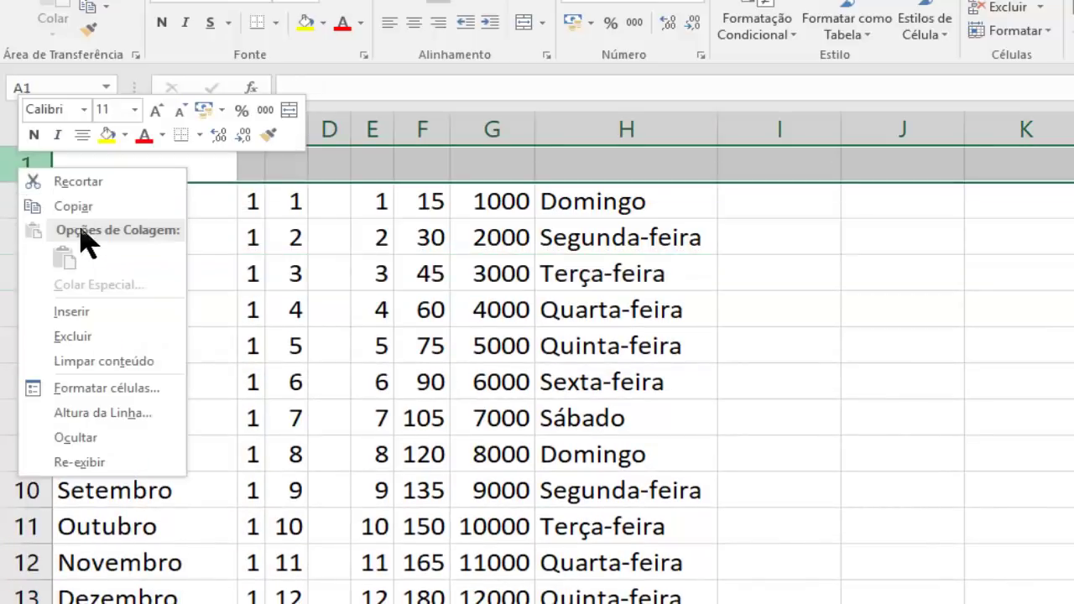
{"action": "left_click", "coordinate": [104, 337]}
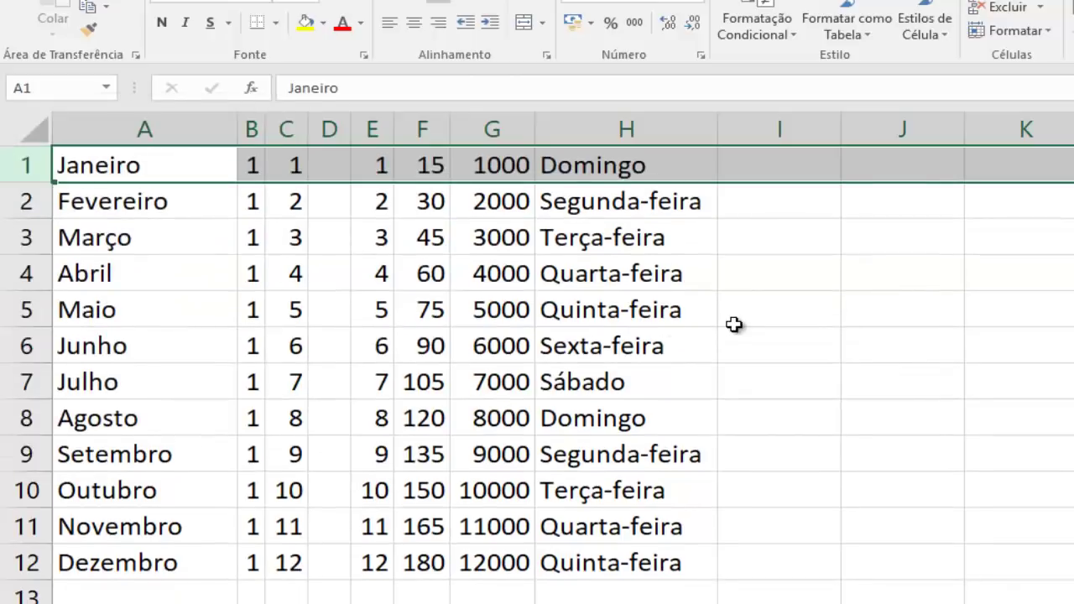
{"action": "left_click", "coordinate": [484, 270]}
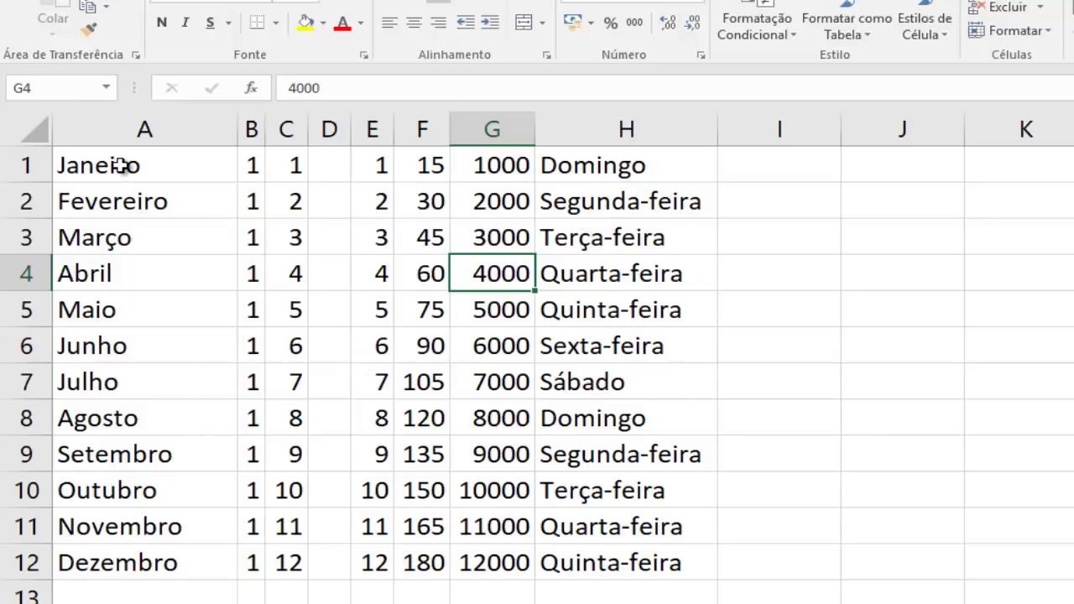
Step: Select A1:H12, delete all its contents, then narrow column A
{"action": "left_click_drag", "start_coordinate": [126, 165], "coordinate": [602, 166]}
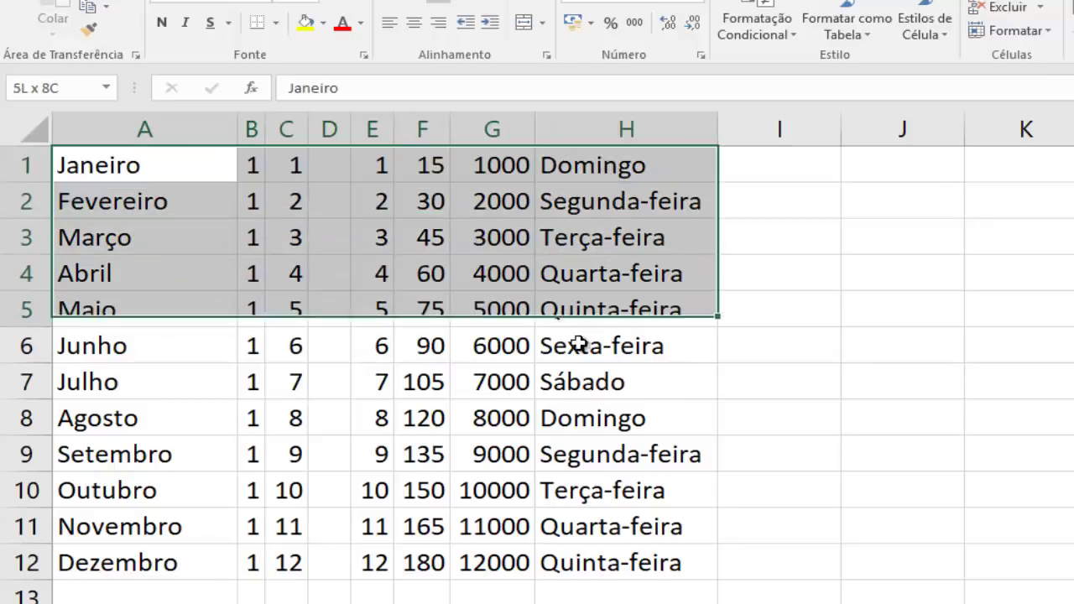
{"action": "left_click_drag", "start_coordinate": [603, 165], "coordinate": [578, 558]}
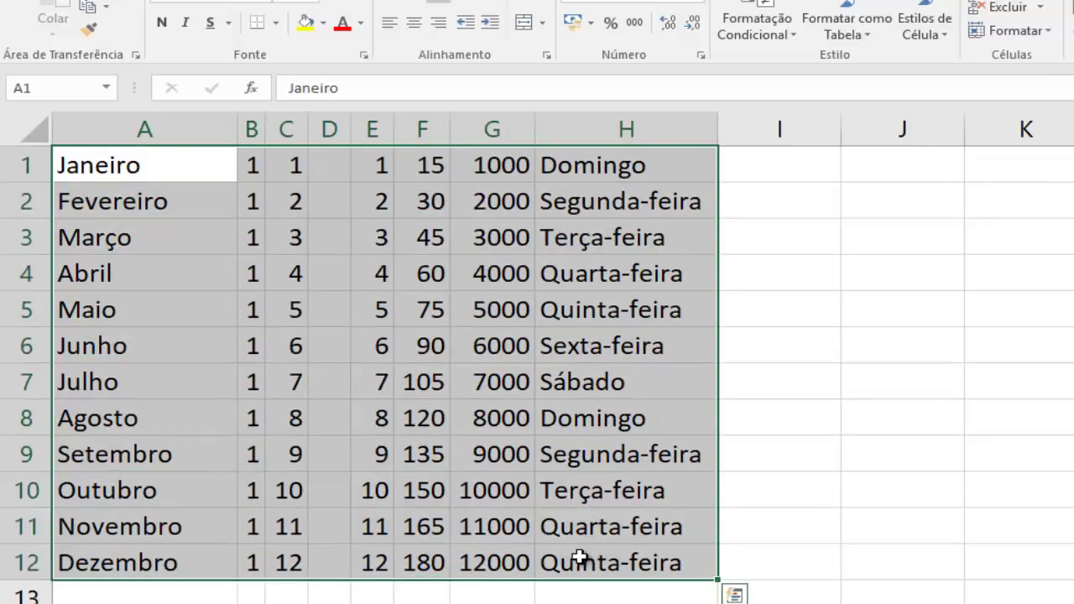
{"action": "key", "text": "Delete"}
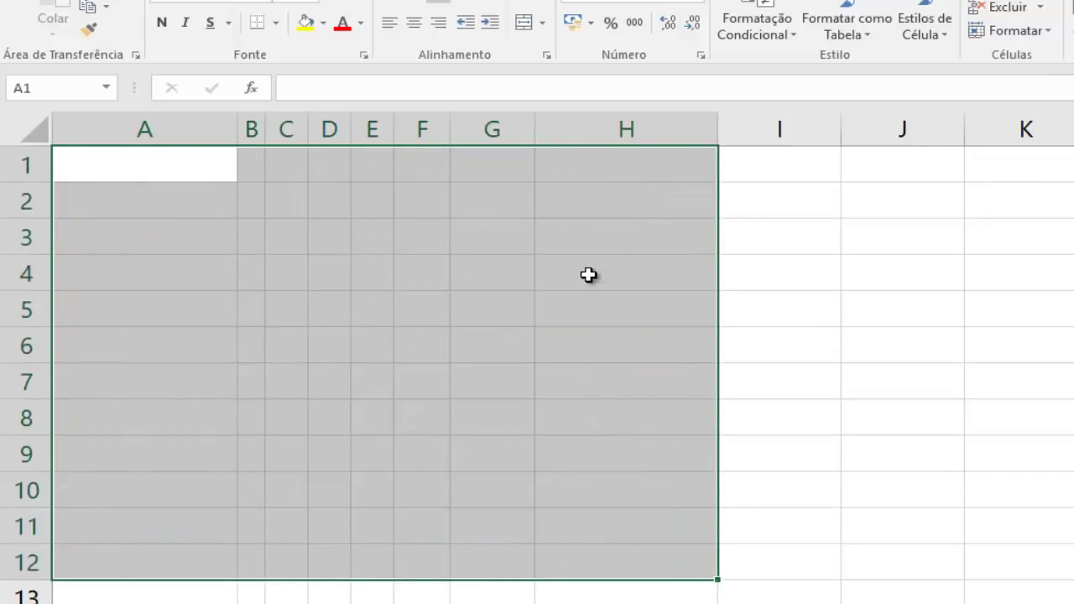
{"action": "left_click", "coordinate": [589, 277]}
{"action": "left_click", "coordinate": [193, 168]}
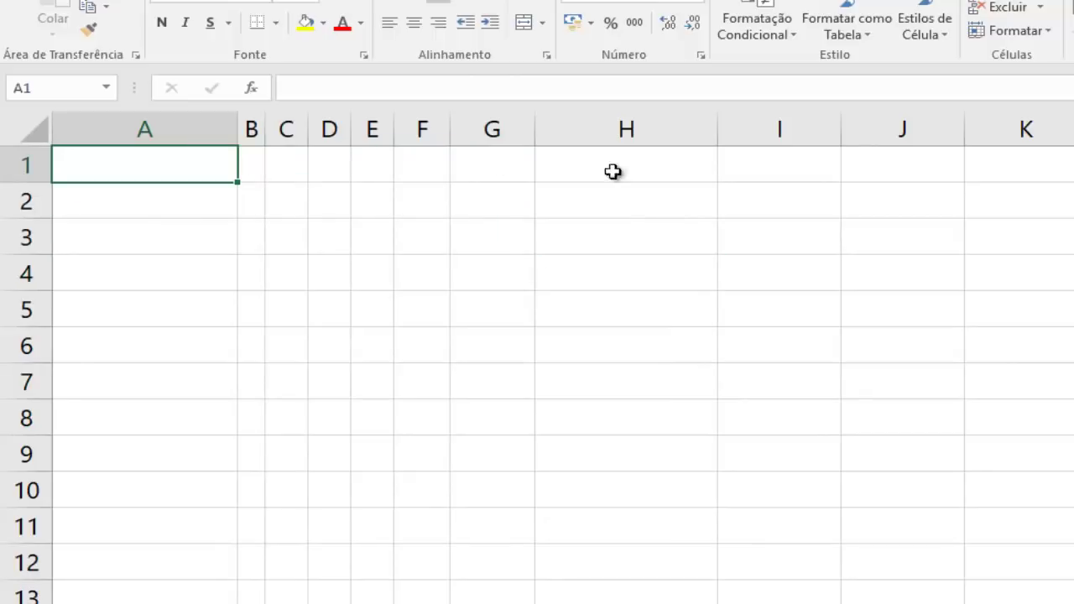
{"action": "mouse_move", "coordinate": [238, 128]}
{"action": "left_mouse_down"}
{"action": "mouse_move", "coordinate": [201, 129]}
{"action": "mouse_move", "coordinate": [504, 130]}
{"action": "left_mouse_up"}
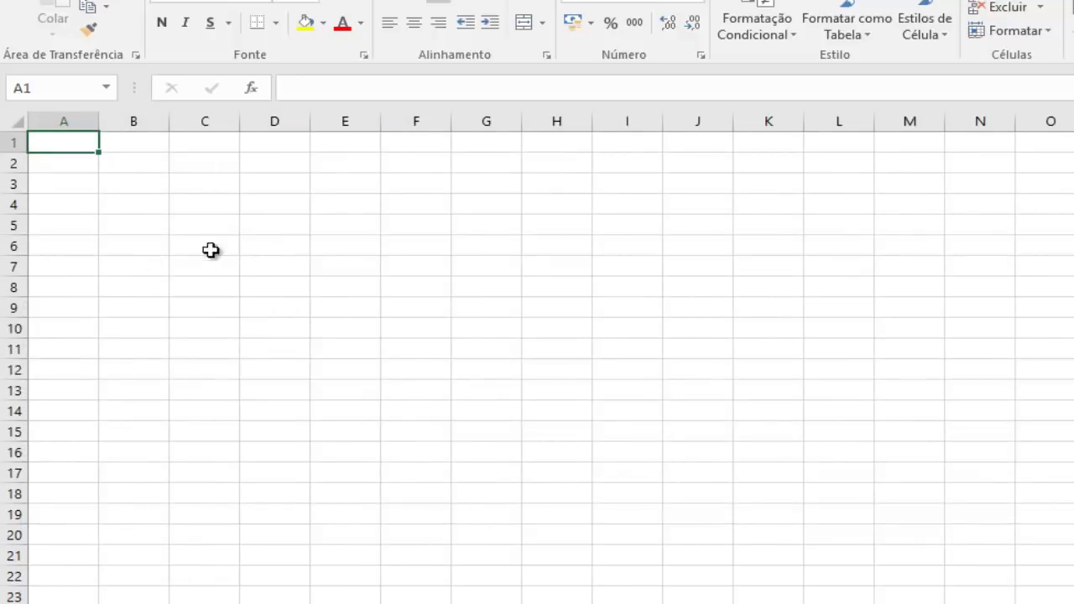
Step: Zoom the empty sheet in to 235% and select cells C2, C3, B3 and D3
{"action": "scroll", "coordinate": [391, 257], "scroll_direction": "up", "scroll_amount": 3, "text": "ctrl"}
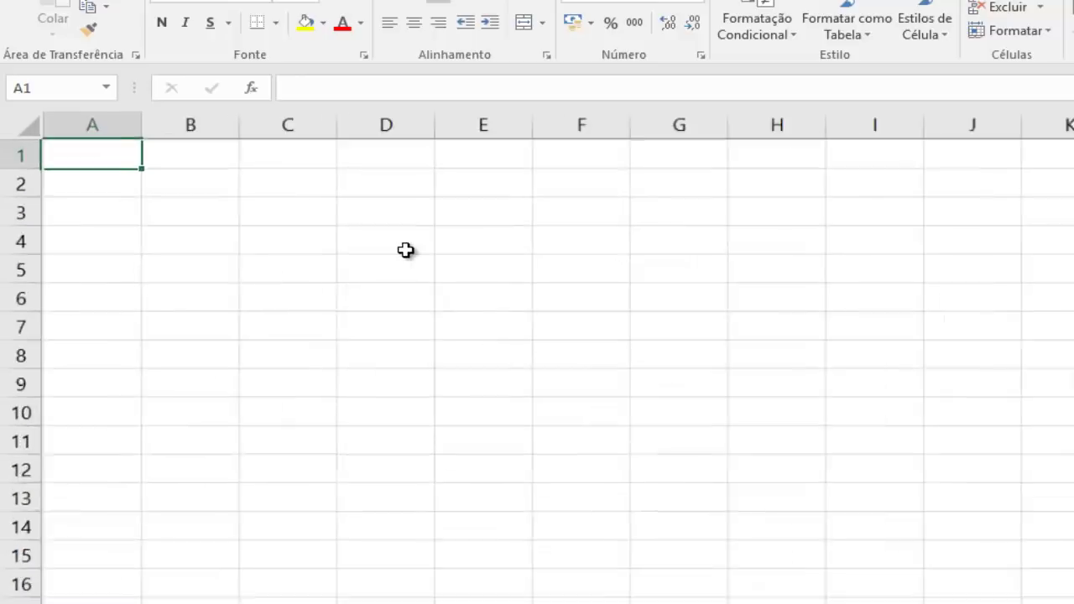
{"action": "scroll", "coordinate": [394, 255], "scroll_direction": "up", "scroll_amount": 3, "text": "ctrl"}
{"action": "scroll", "coordinate": [405, 250], "scroll_direction": "up", "scroll_amount": 1, "text": "ctrl"}
{"action": "scroll", "coordinate": [405, 250], "scroll_direction": "up", "scroll_amount": 1, "text": "ctrl"}
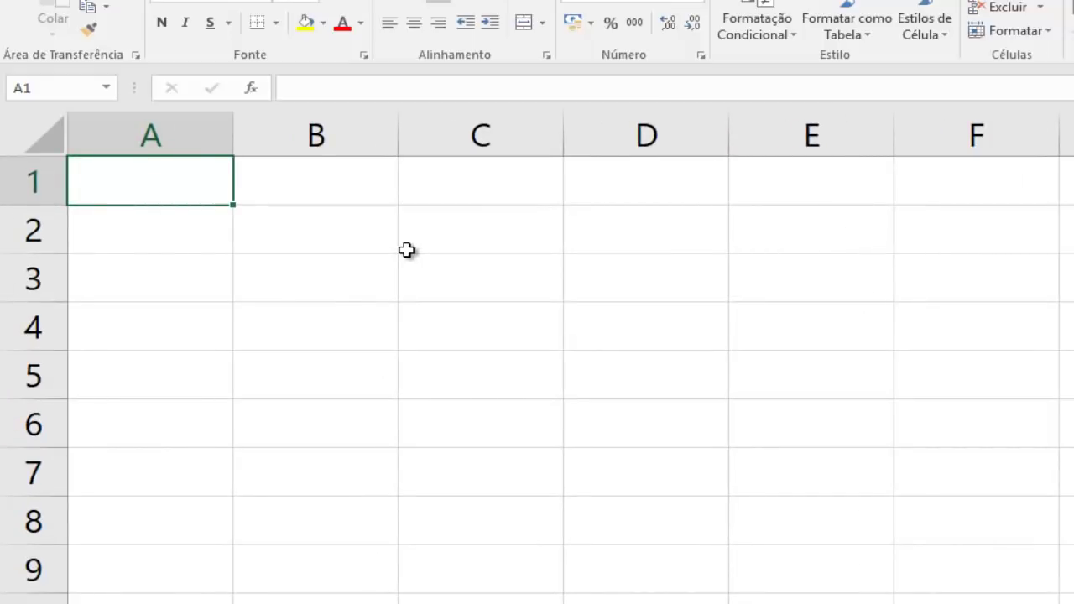
{"action": "left_click", "coordinate": [434, 242]}
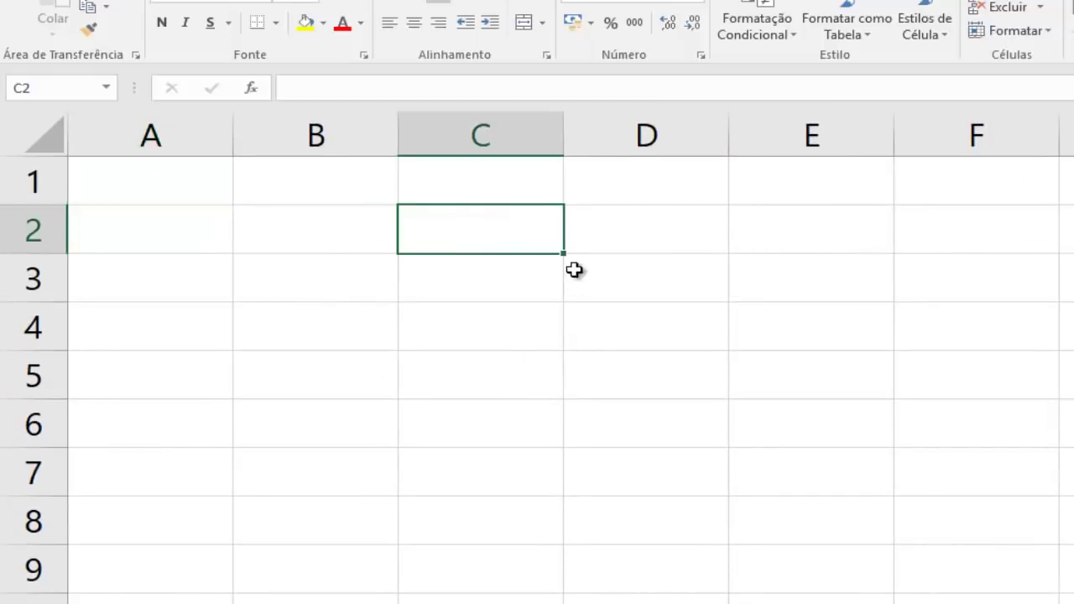
{"action": "left_click", "coordinate": [531, 296]}
{"action": "left_click", "coordinate": [371, 290]}
{"action": "left_click", "coordinate": [630, 273]}
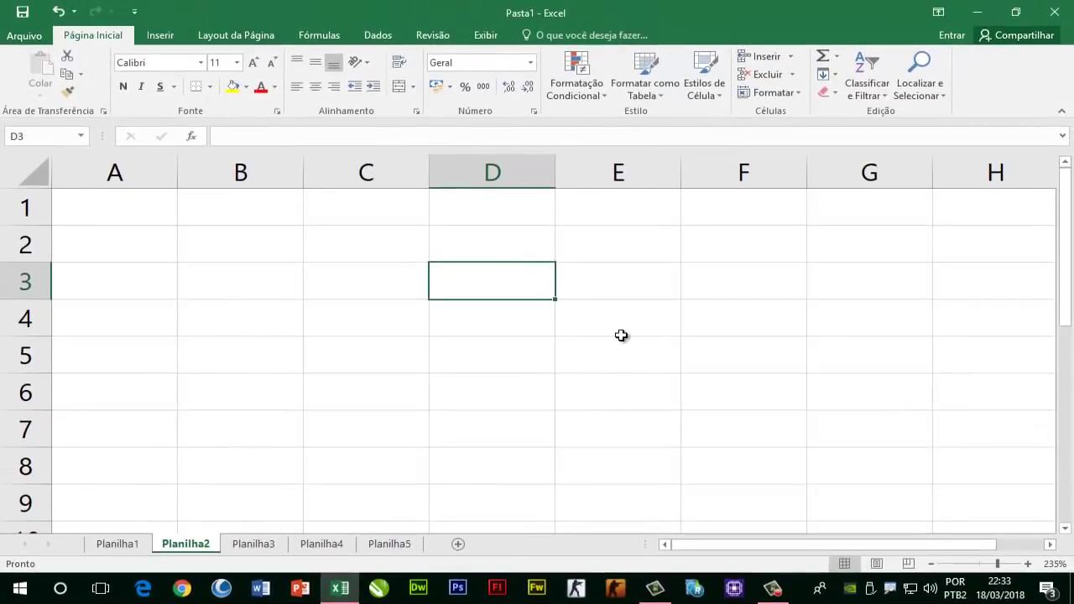
{"action": "left_click", "coordinate": [260, 285]}
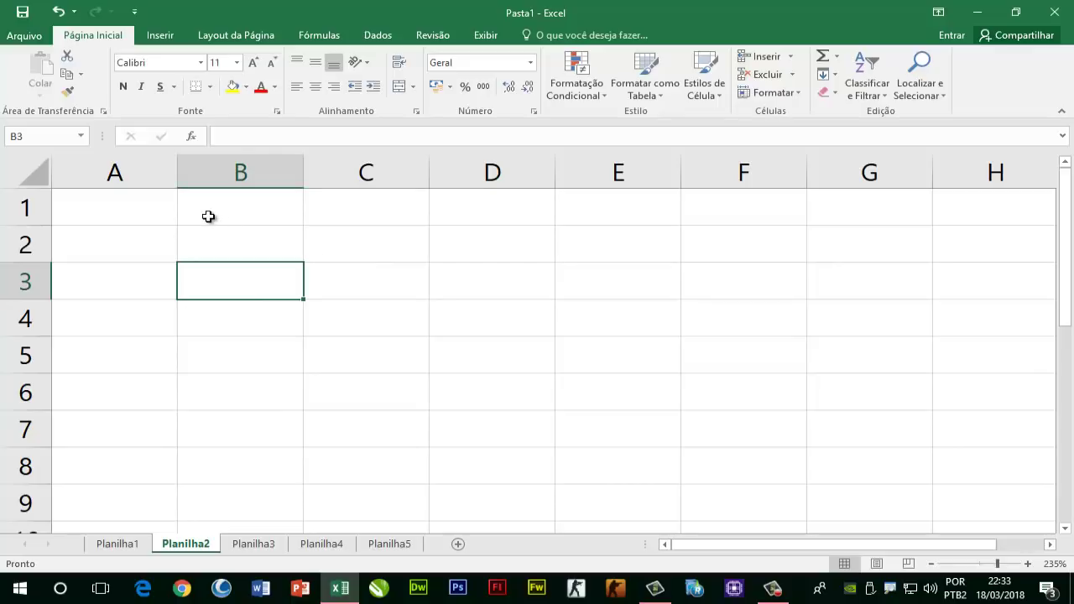
Step: Select B1:G7 and fill every cell with 'DR CTRL' at once using Ctrl+Enter
{"action": "left_click_drag", "start_coordinate": [207, 208], "coordinate": [625, 308]}
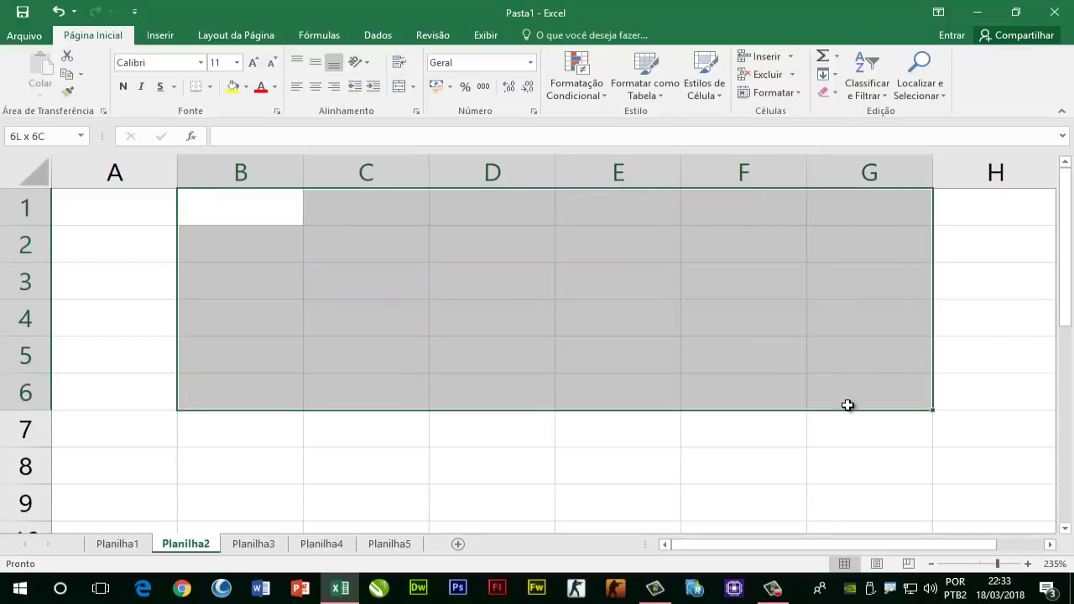
{"action": "left_click_drag", "start_coordinate": [625, 309], "coordinate": [850, 419]}
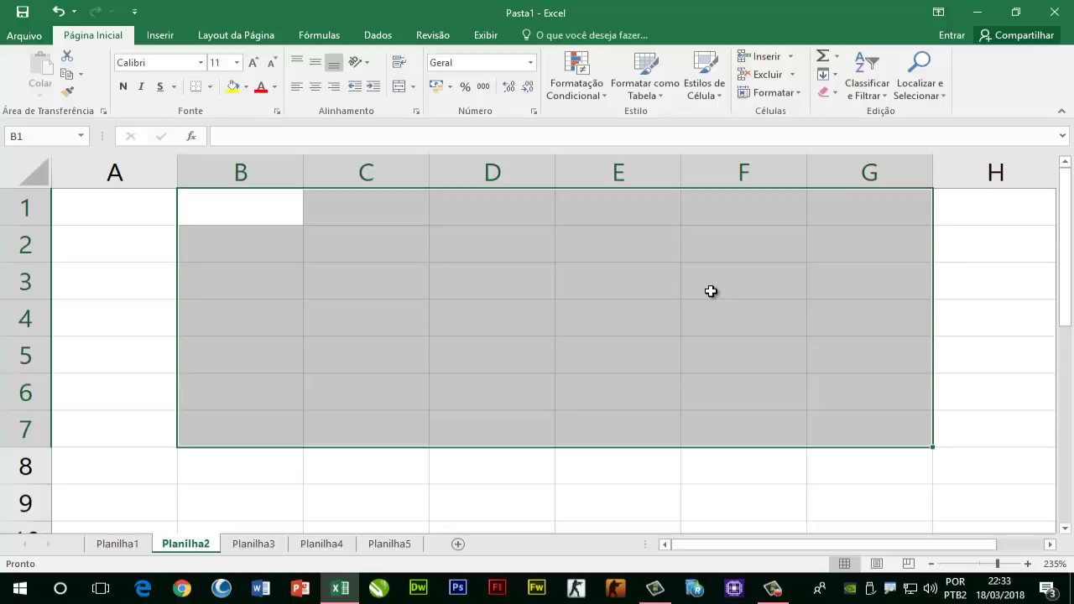
{"action": "type", "text": "DR C"}
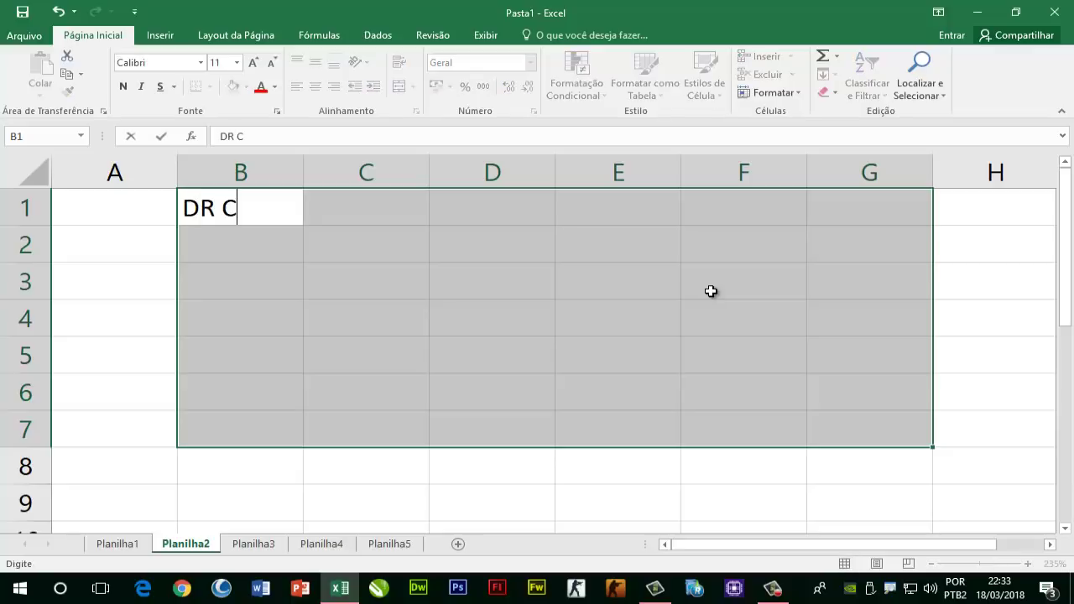
{"action": "type", "text": "TRL"}
{"action": "key", "text": "ctrl+Return"}
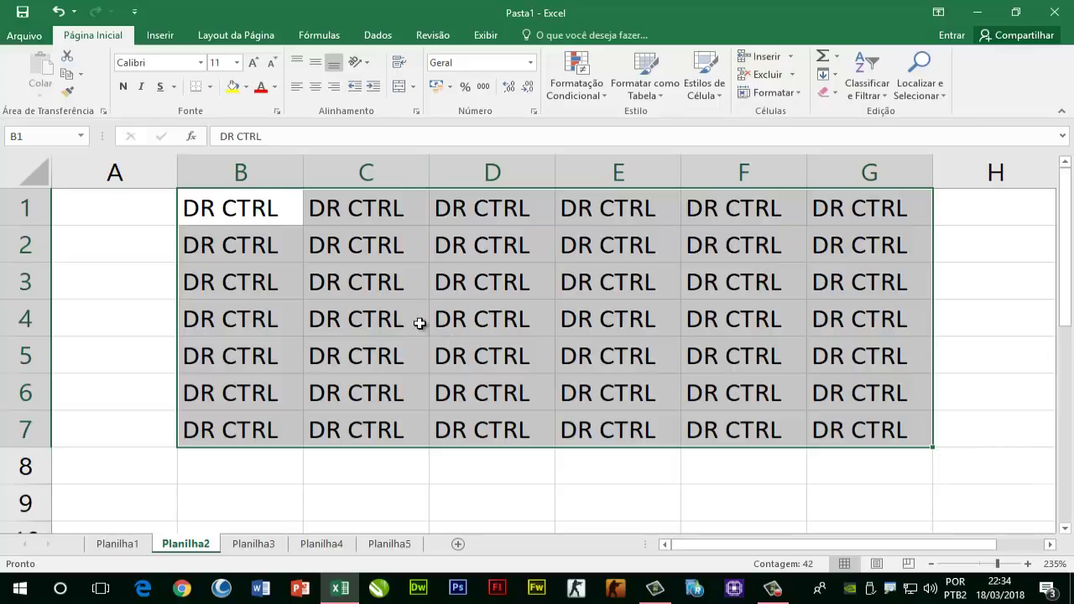
{"action": "left_click", "coordinate": [526, 500]}
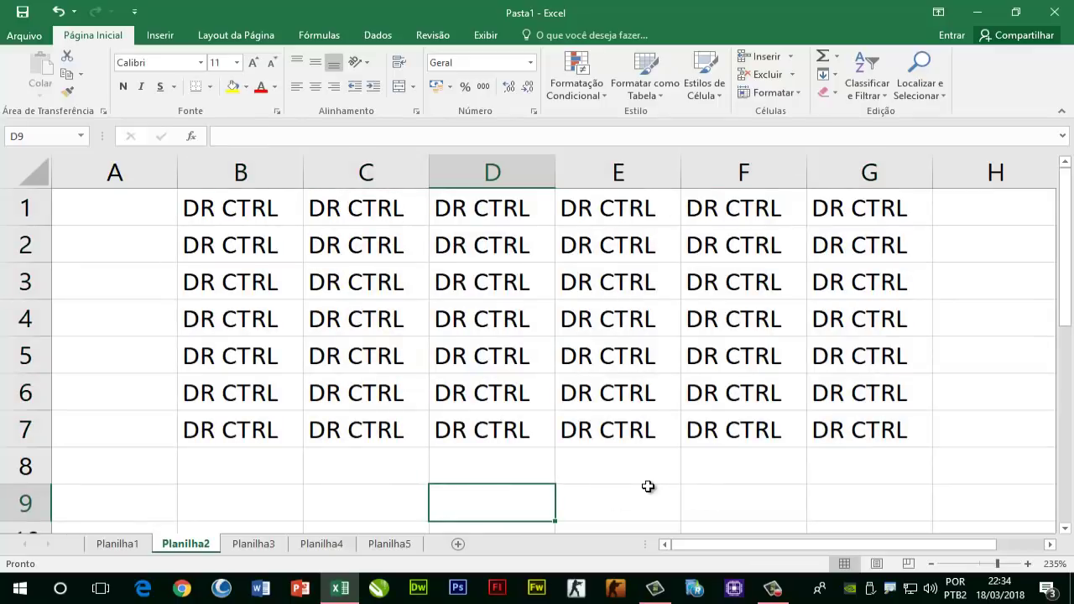
Step: Zoom out to 175%, select all, then reselect the DR CTRL block B1:G7
{"action": "scroll", "coordinate": [615, 308], "scroll_direction": "down", "scroll_amount": 2, "text": "ctrl"}
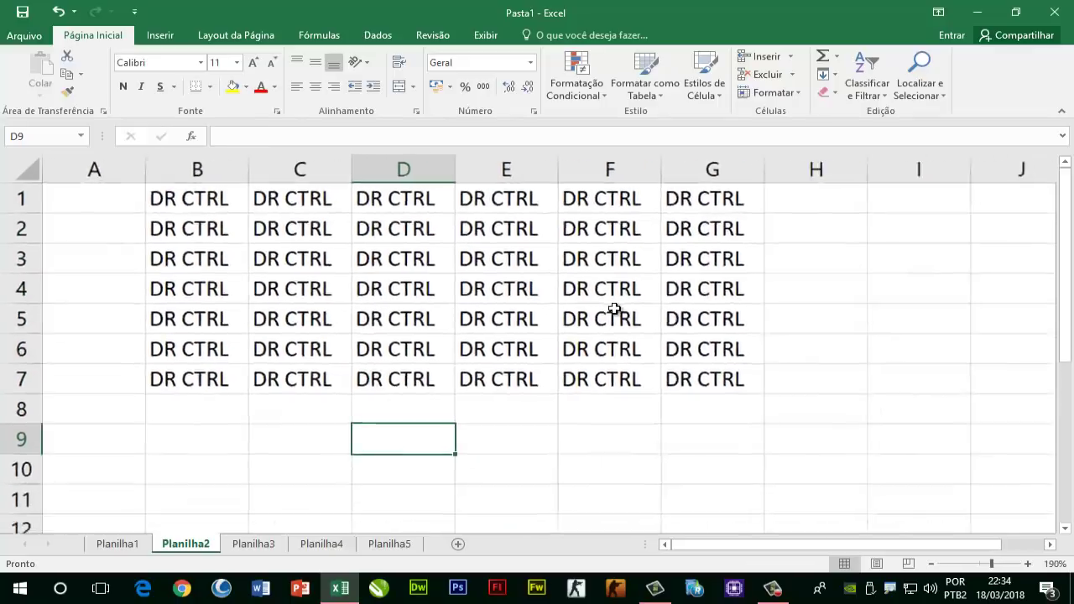
{"action": "scroll", "coordinate": [615, 308], "scroll_direction": "down", "scroll_amount": 2, "text": "ctrl"}
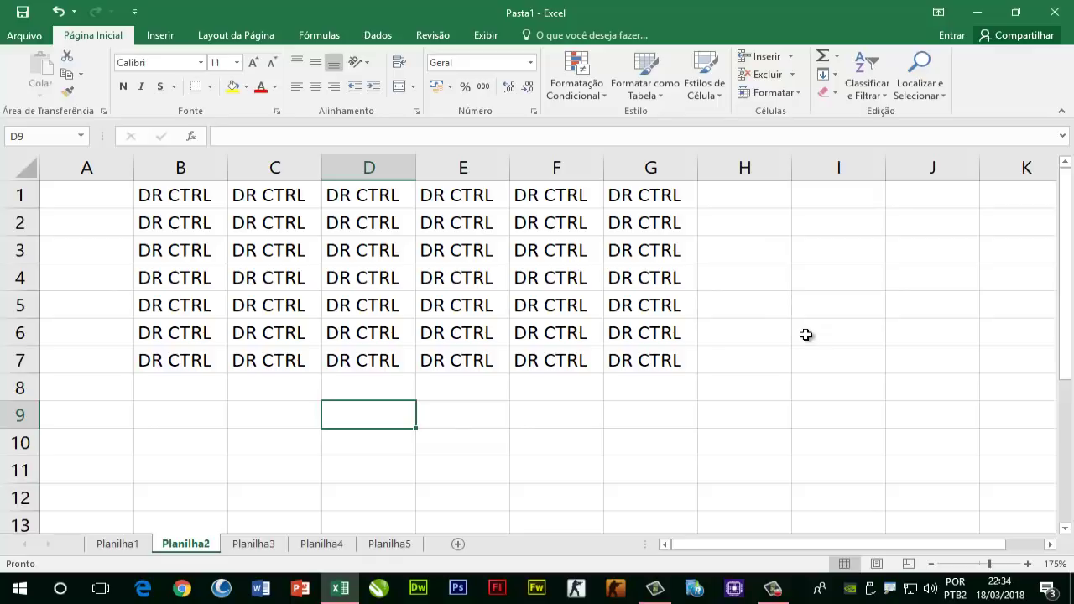
{"action": "key", "text": "ctrl+a"}
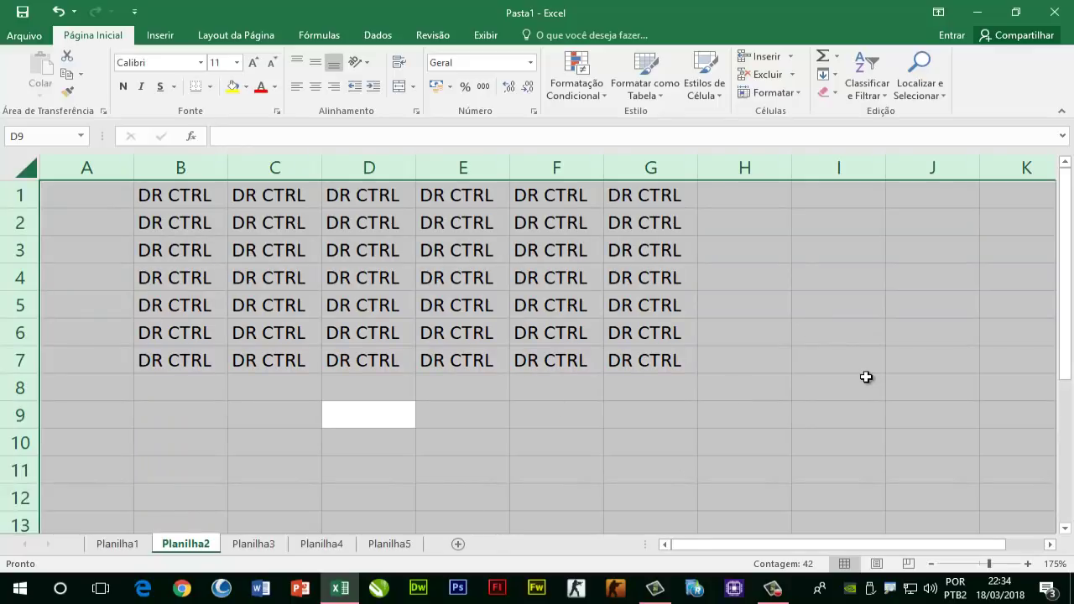
{"action": "left_click", "coordinate": [836, 339]}
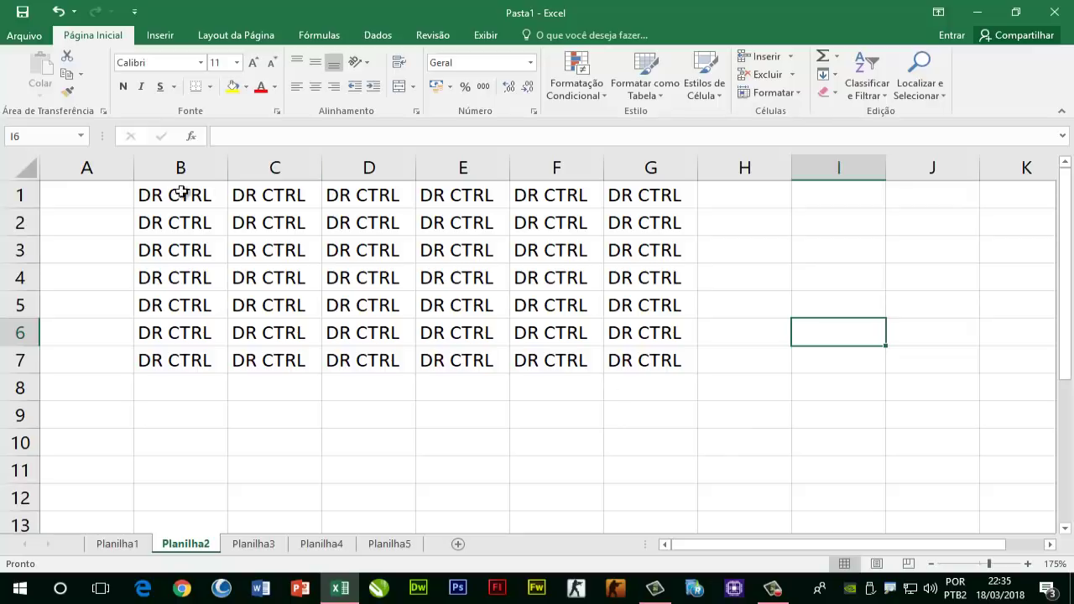
{"action": "left_click_drag", "start_coordinate": [181, 191], "coordinate": [626, 351]}
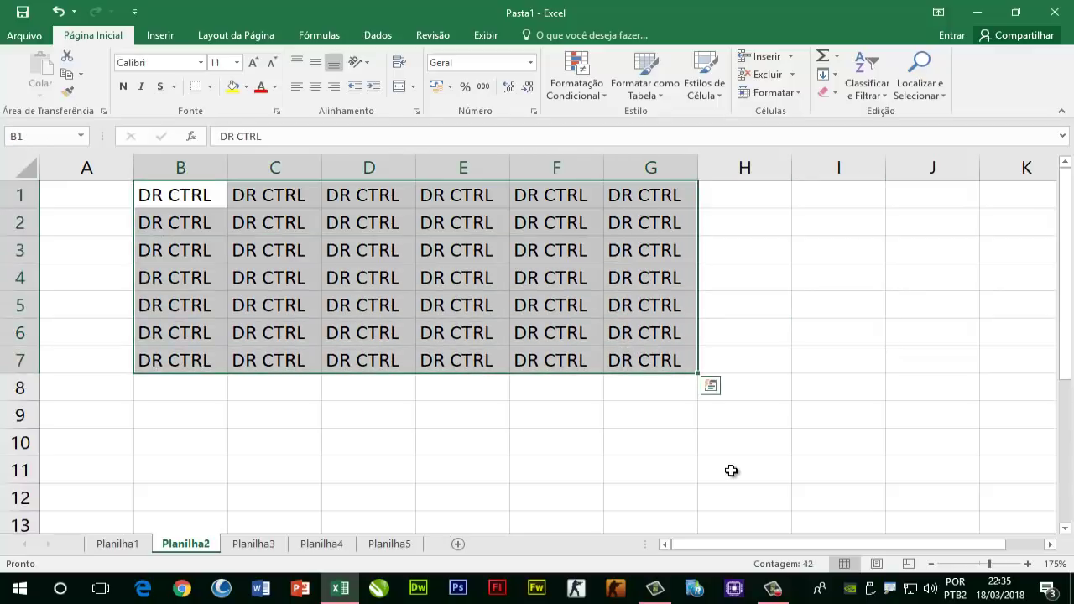
{"action": "left_click", "coordinate": [427, 312]}
{"action": "mouse_move", "coordinate": [182, 198]}
{"action": "left_mouse_down"}
{"action": "mouse_move", "coordinate": [334, 196]}
{"action": "mouse_move", "coordinate": [331, 222]}
{"action": "left_mouse_up"}
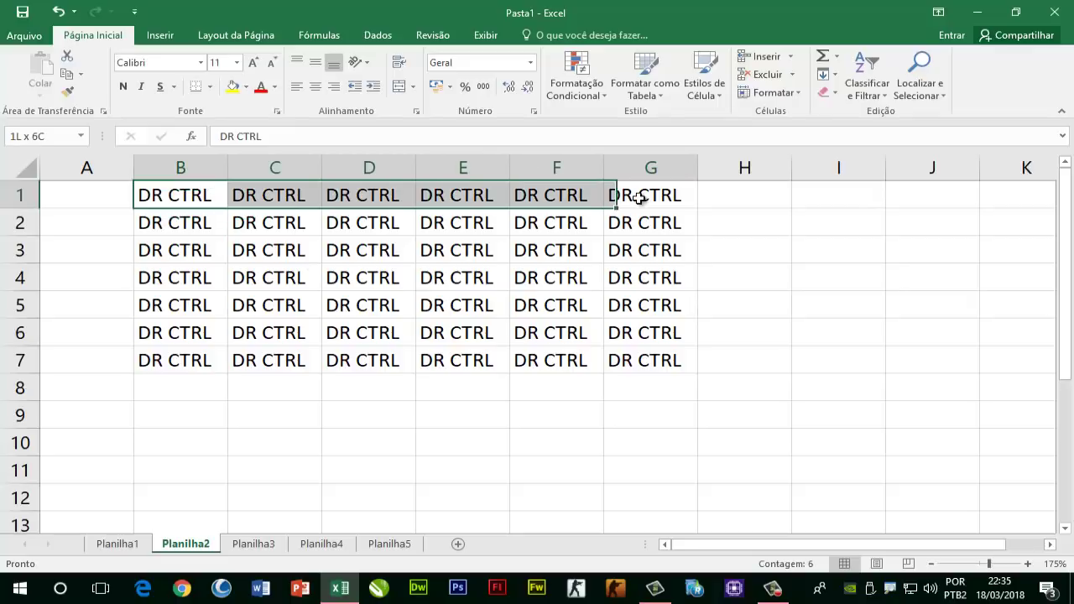
{"action": "left_click_drag", "start_coordinate": [457, 360], "coordinate": [541, 361]}
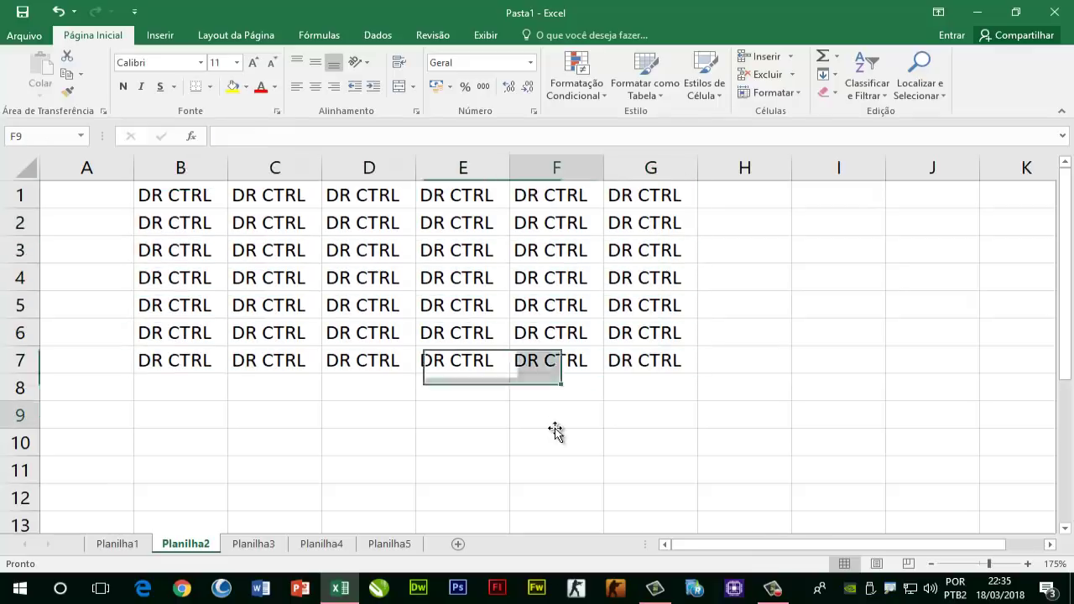
{"action": "left_click", "coordinate": [549, 419]}
{"action": "left_click", "coordinate": [247, 201]}
{"action": "left_click", "coordinate": [421, 243]}
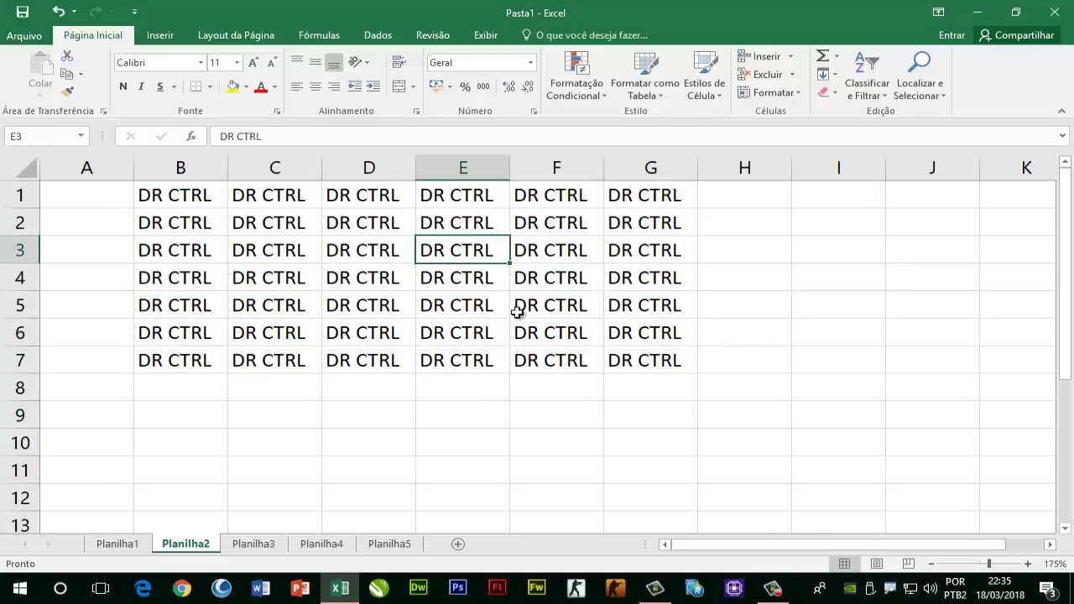
{"action": "left_click", "coordinate": [515, 307]}
{"action": "left_click", "coordinate": [288, 307]}
{"action": "left_click", "coordinate": [264, 223]}
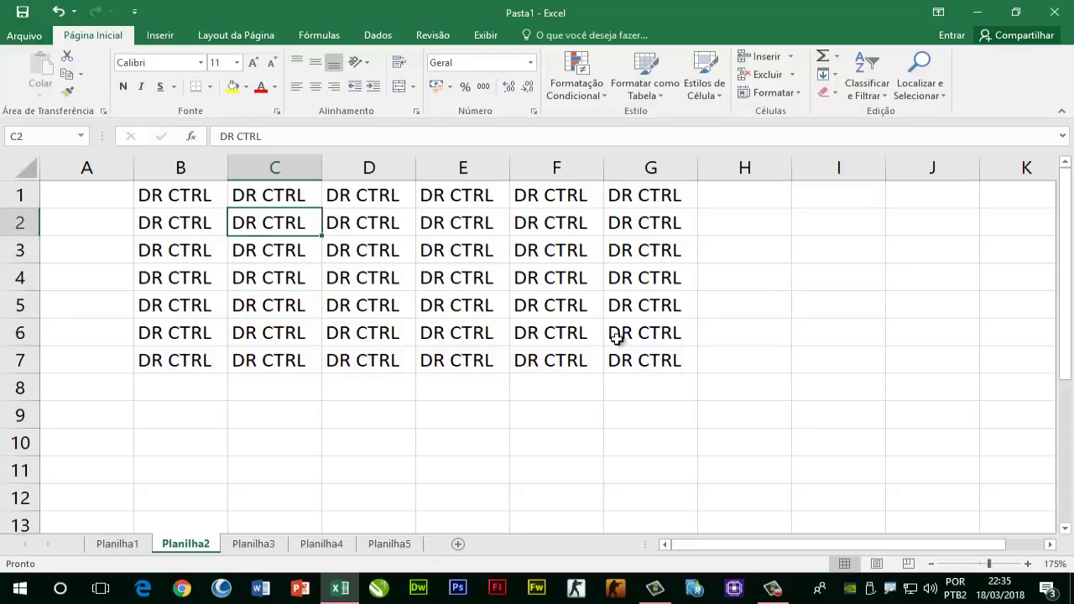
{"action": "key", "text": "ctrl+a"}
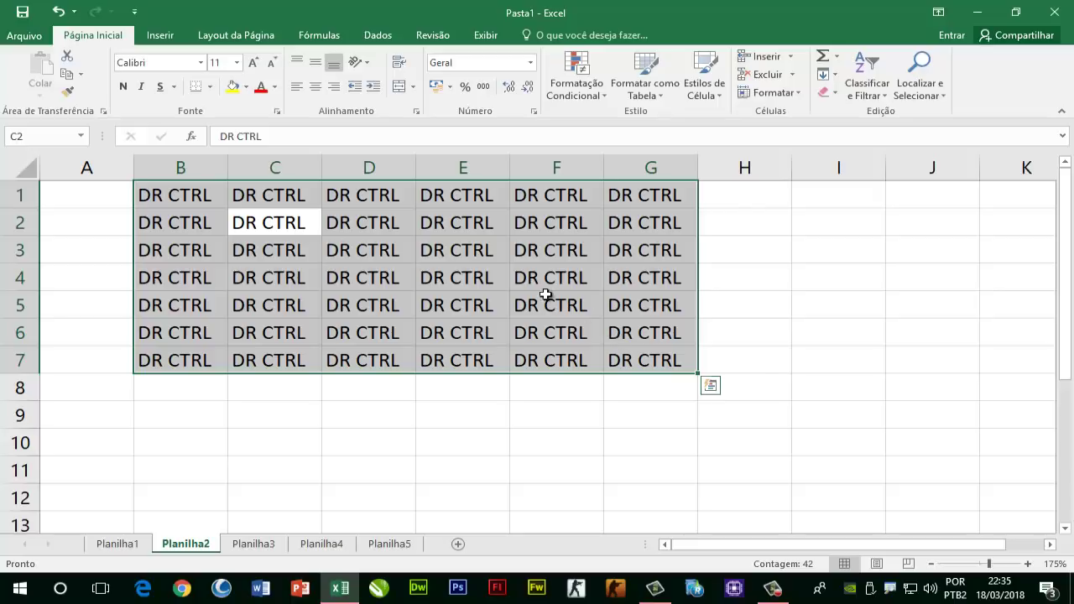
{"action": "left_click", "coordinate": [334, 393]}
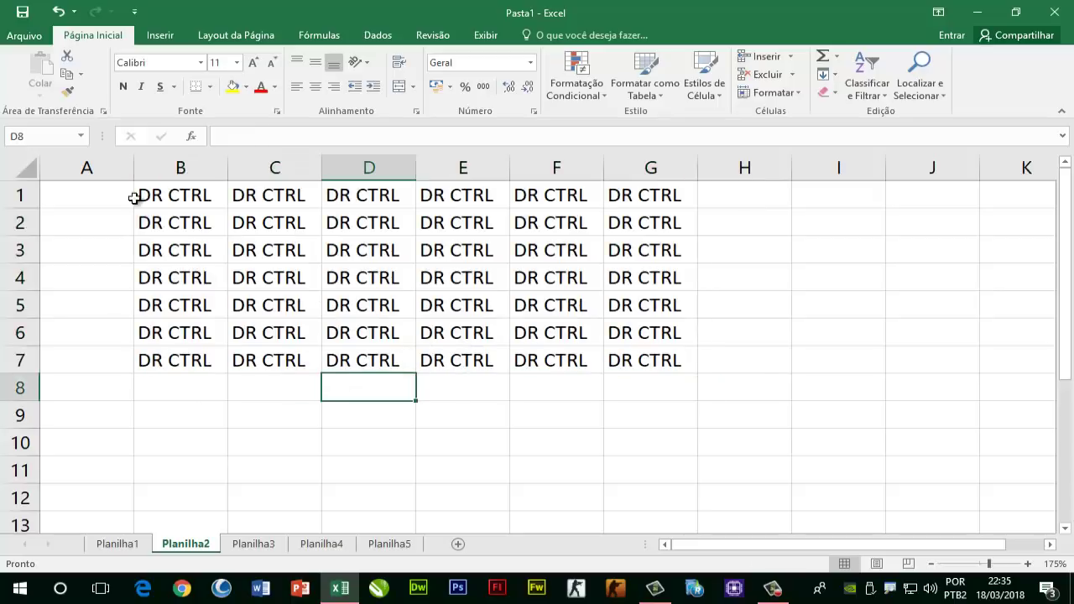
{"action": "left_click", "coordinate": [168, 201]}
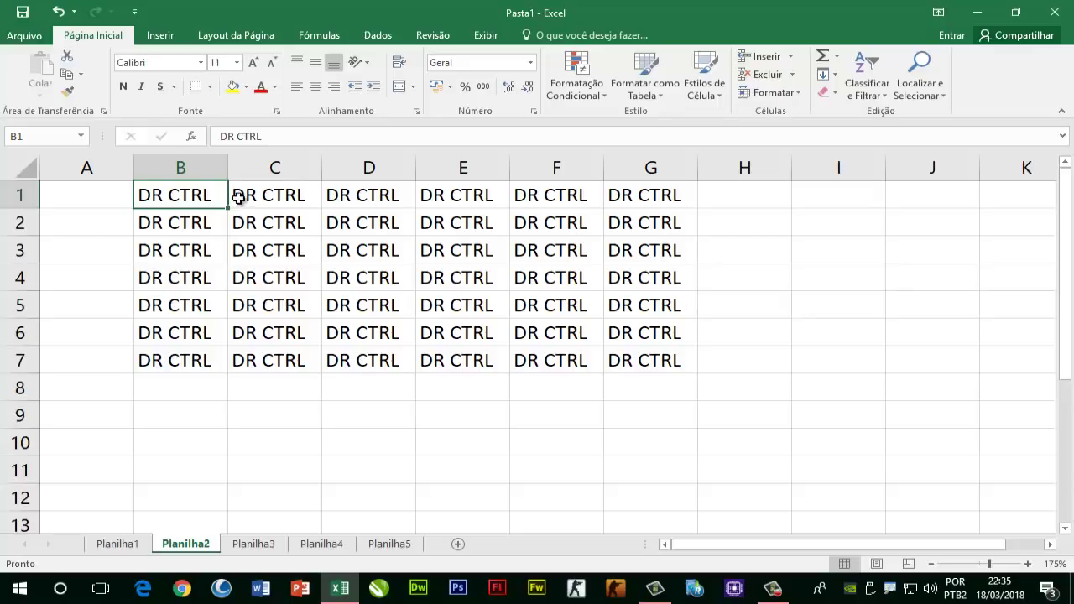
{"action": "left_click_drag", "start_coordinate": [196, 195], "coordinate": [461, 194]}
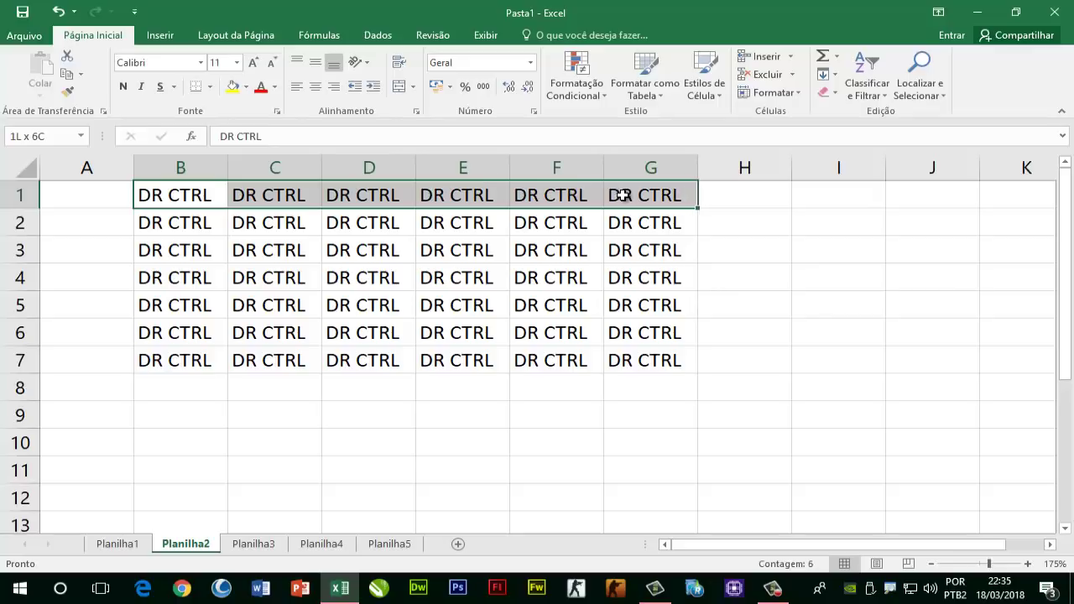
{"action": "left_click_drag", "start_coordinate": [460, 194], "coordinate": [177, 203]}
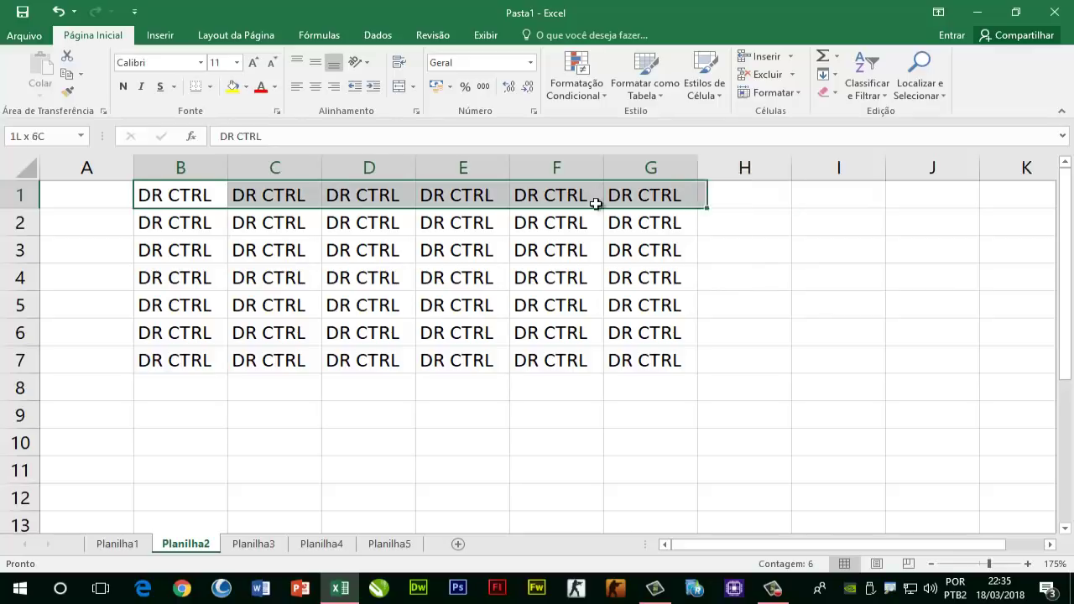
{"action": "left_click_drag", "start_coordinate": [177, 202], "coordinate": [195, 224]}
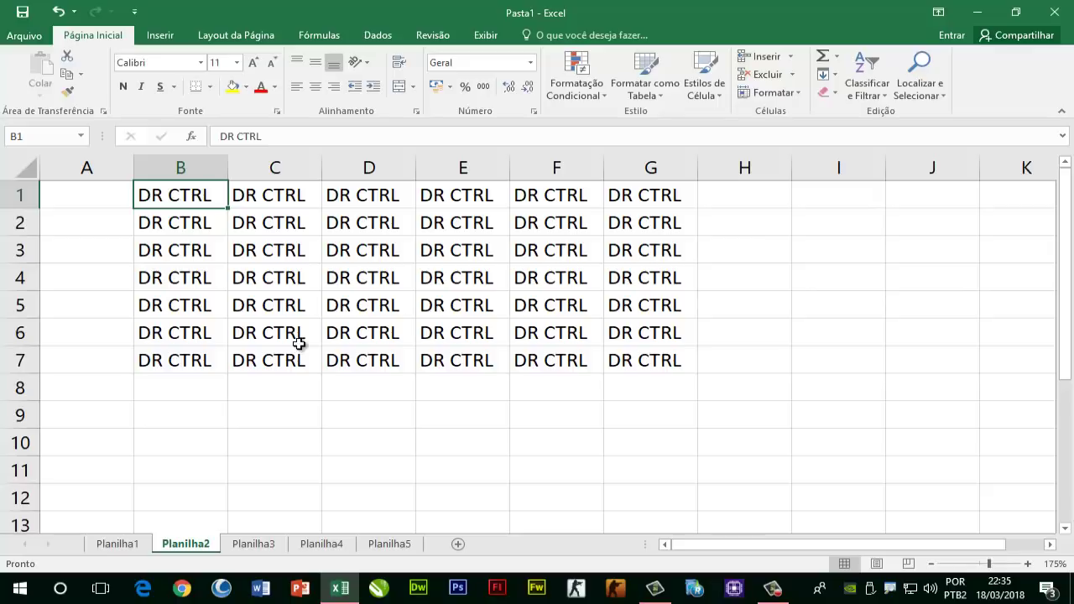
{"action": "key", "text": "ctrl+shift+Right"}
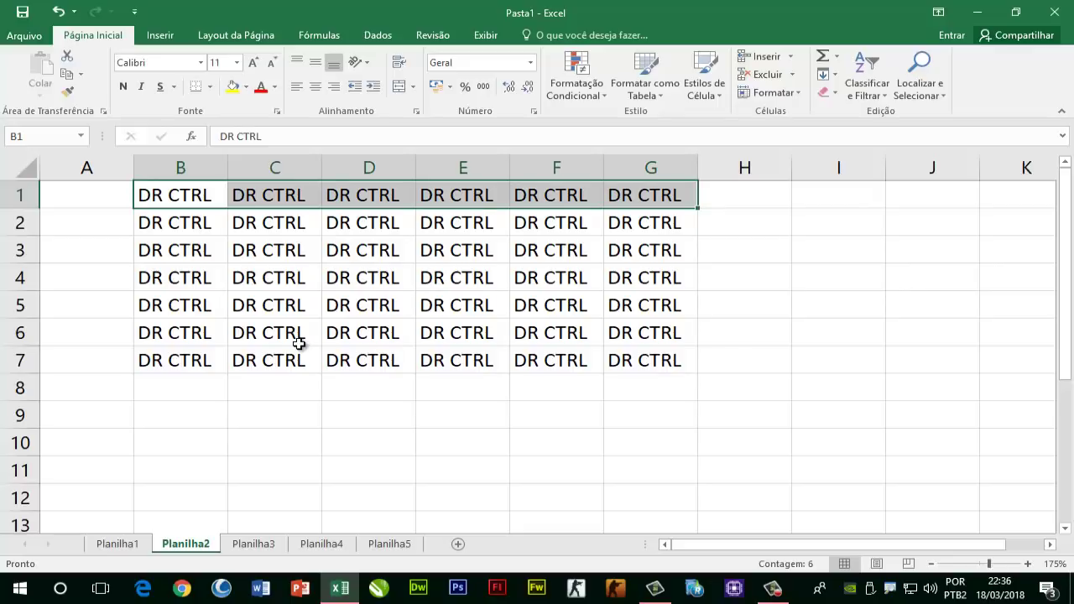
{"action": "key", "text": "ctrl+shift+Down"}
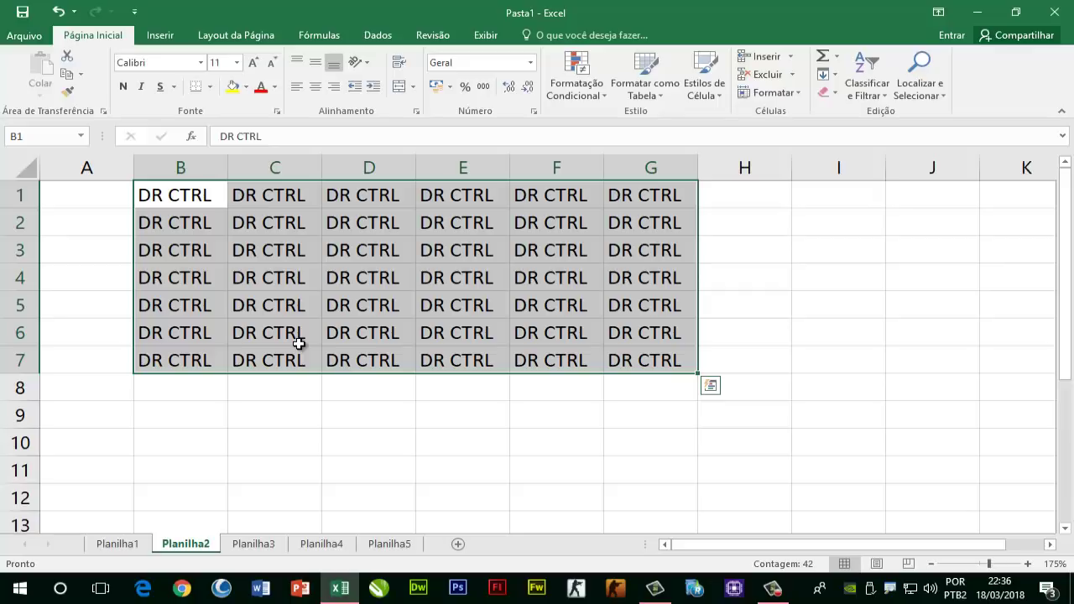
{"action": "key", "text": "Escape"}
Step: Delete the DR CTRL entries in B1:G7 and clear the remaining block, ending at cell A1
{"action": "key", "text": "Delete"}
{"action": "left_click", "coordinate": [360, 271]}
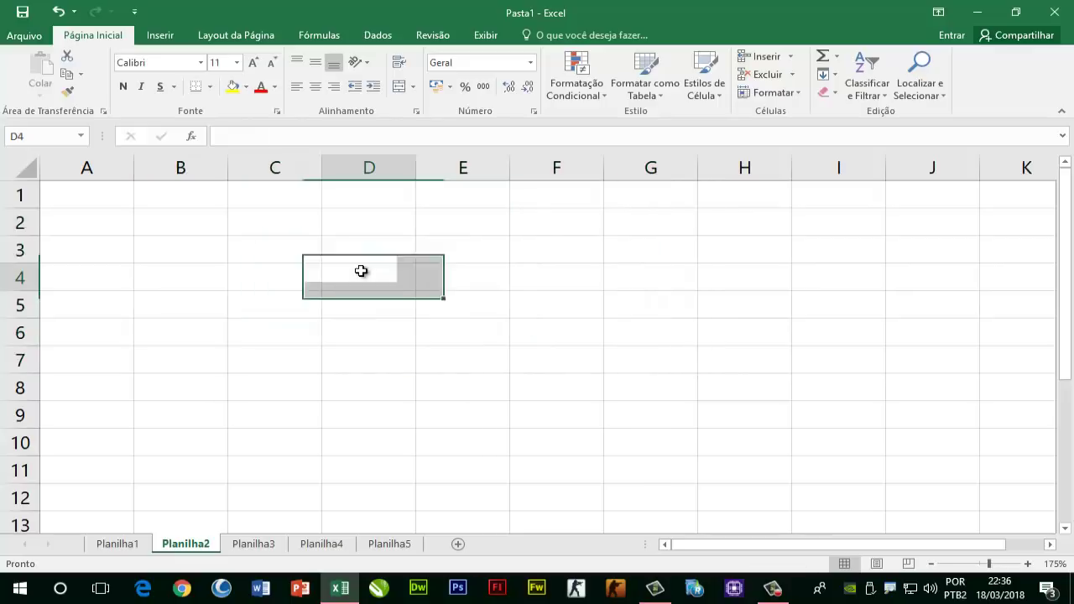
{"action": "key", "text": "ctrl+Home"}
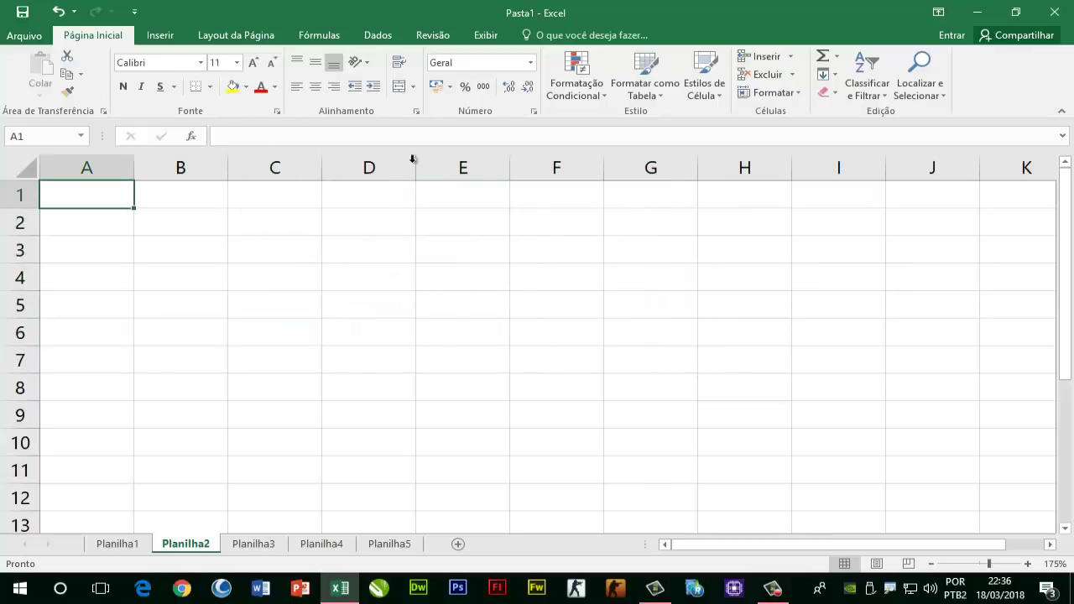
{"action": "left_click", "coordinate": [287, 330]}
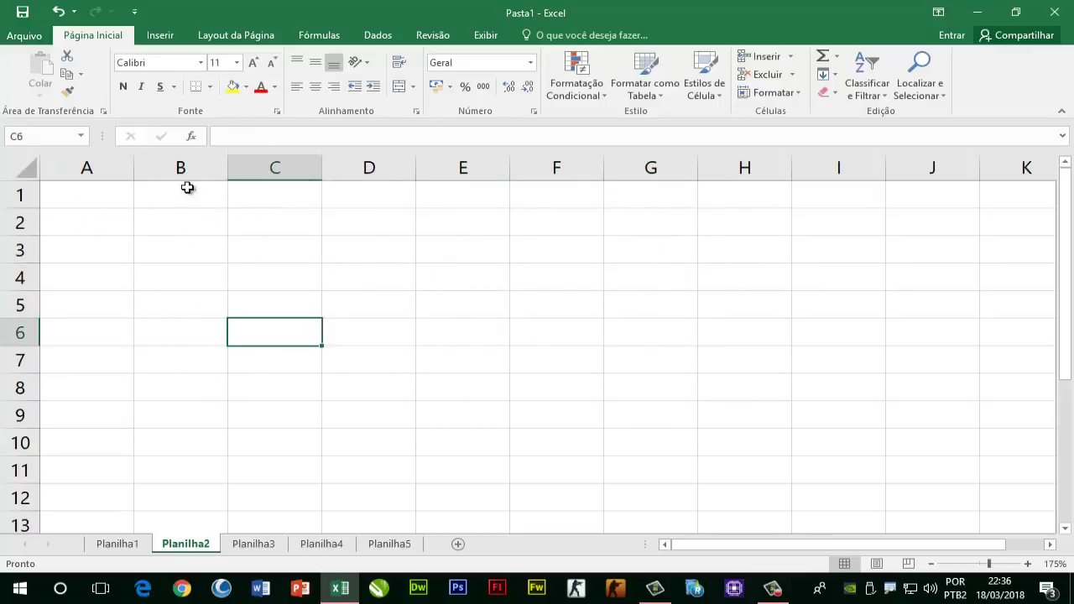
{"action": "mouse_move", "coordinate": [96, 196]}
{"action": "left_mouse_down"}
{"action": "mouse_move", "coordinate": [608, 196]}
{"action": "mouse_move", "coordinate": [652, 407]}
{"action": "left_mouse_up"}
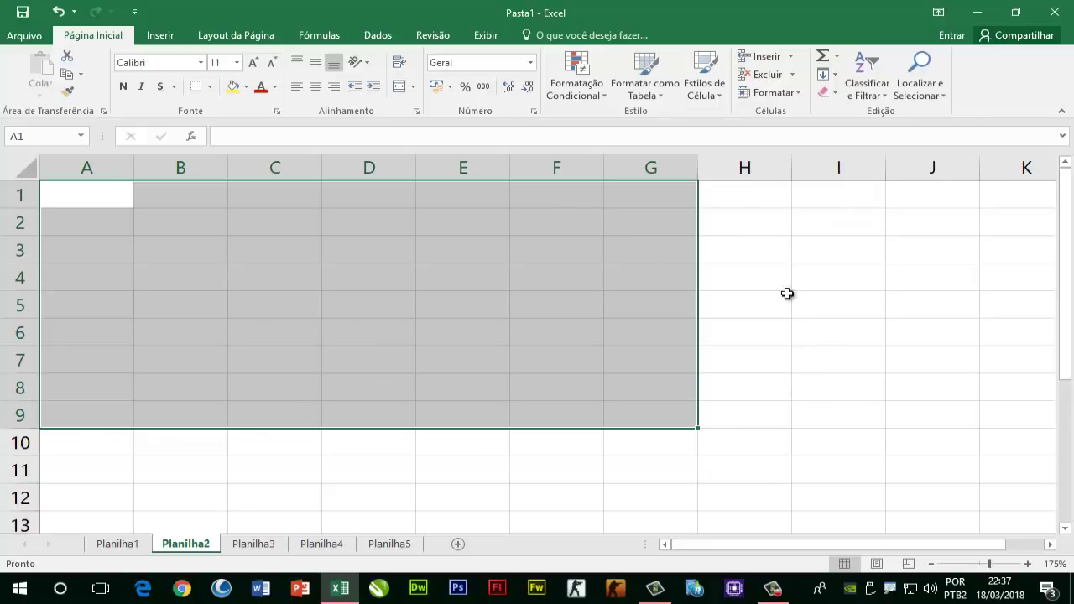
{"action": "left_click", "coordinate": [394, 279]}
{"action": "left_click", "coordinate": [98, 204]}
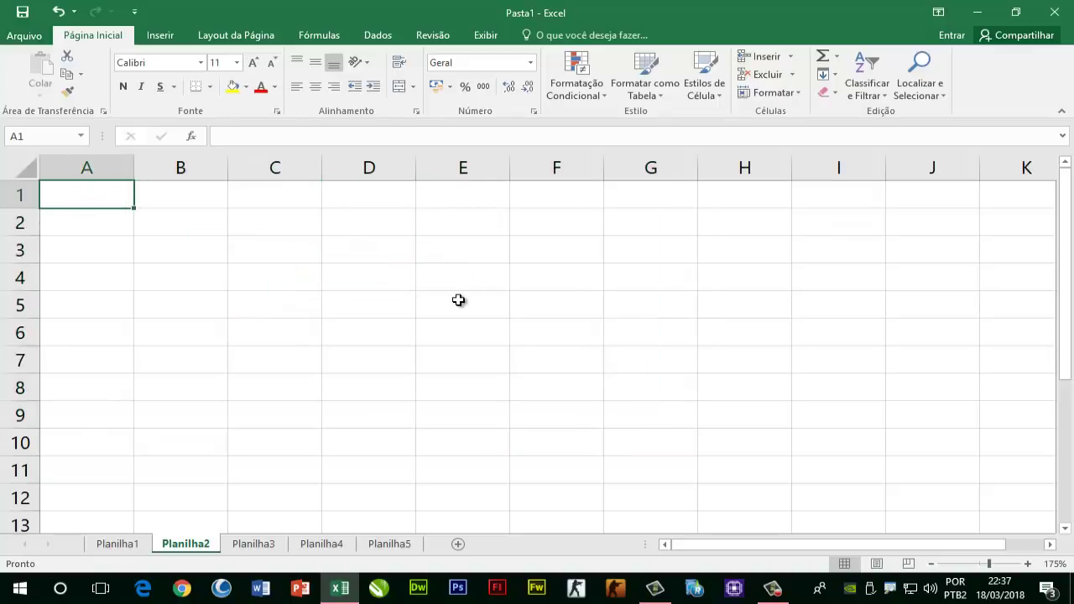
Step: Fill all 42 cells of A1:F7 with TEXTO at once using Ctrl+Enter
{"action": "mouse_move", "coordinate": [100, 194]}
{"action": "left_mouse_down"}
{"action": "mouse_move", "coordinate": [346, 196]}
{"action": "mouse_move", "coordinate": [564, 362]}
{"action": "left_mouse_up"}
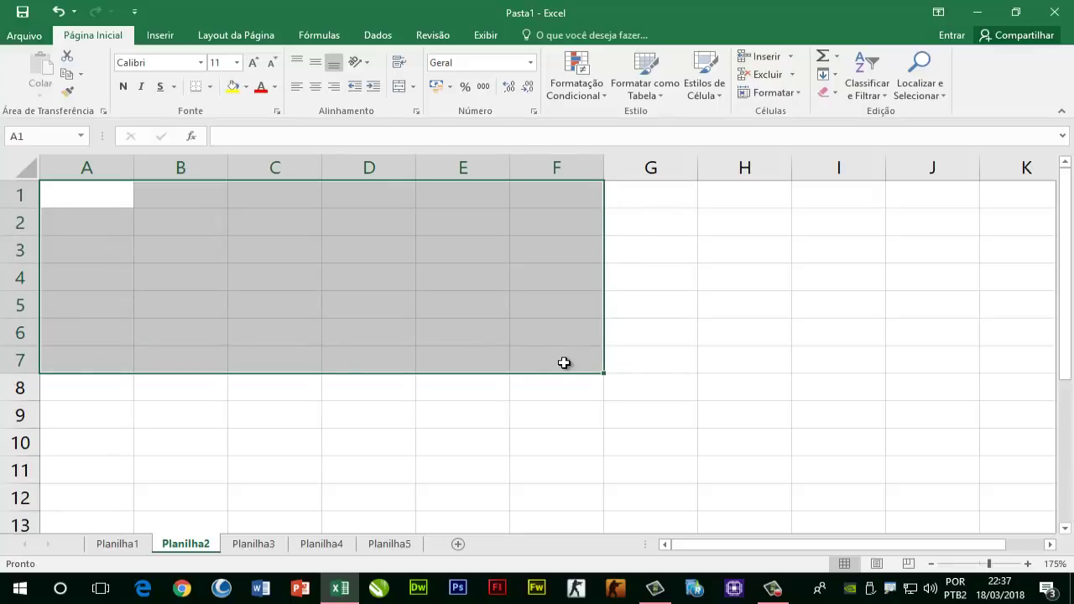
{"action": "type", "text": "TEXTO"}
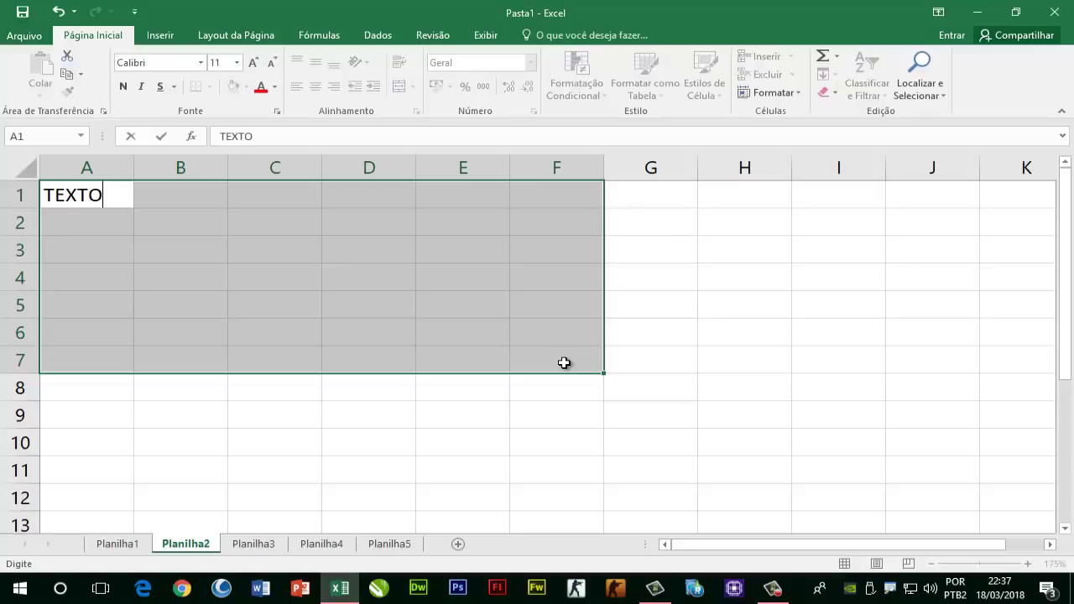
{"action": "key", "text": "ctrl+Return"}
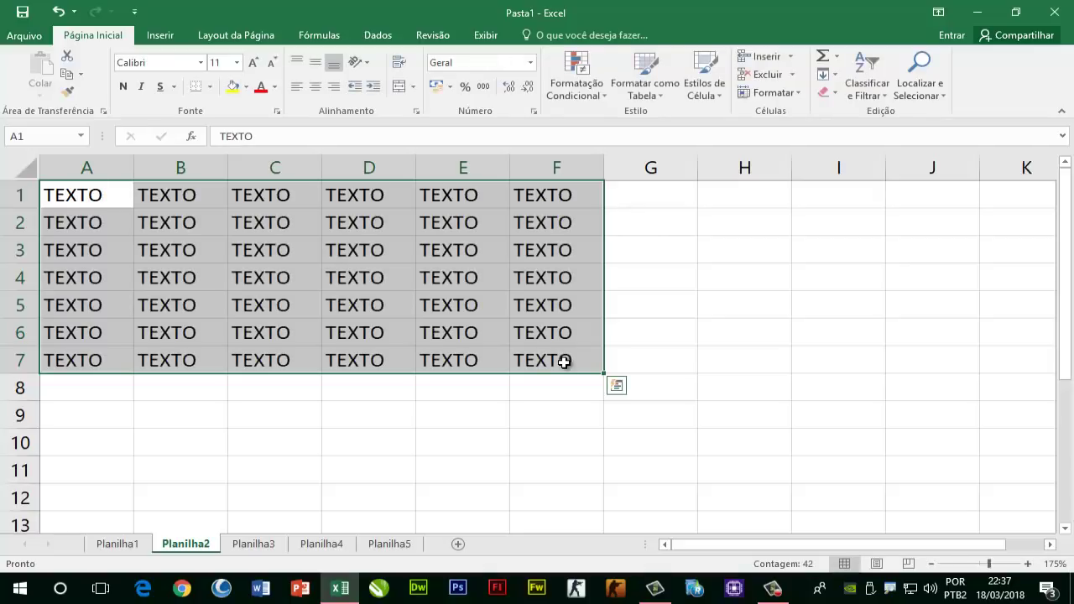
{"action": "left_click", "coordinate": [711, 193]}
Step: Hide columns H through XFD so the sheet ends at column G
{"action": "left_click_drag", "start_coordinate": [649, 196], "coordinate": [634, 382]}
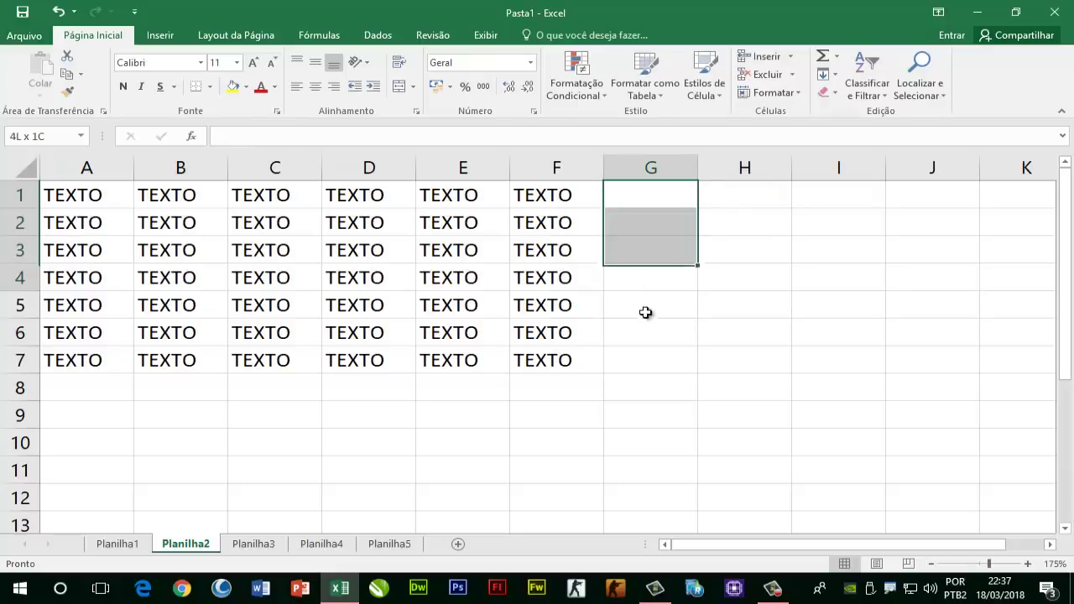
{"action": "left_click_drag", "start_coordinate": [733, 195], "coordinate": [942, 195]}
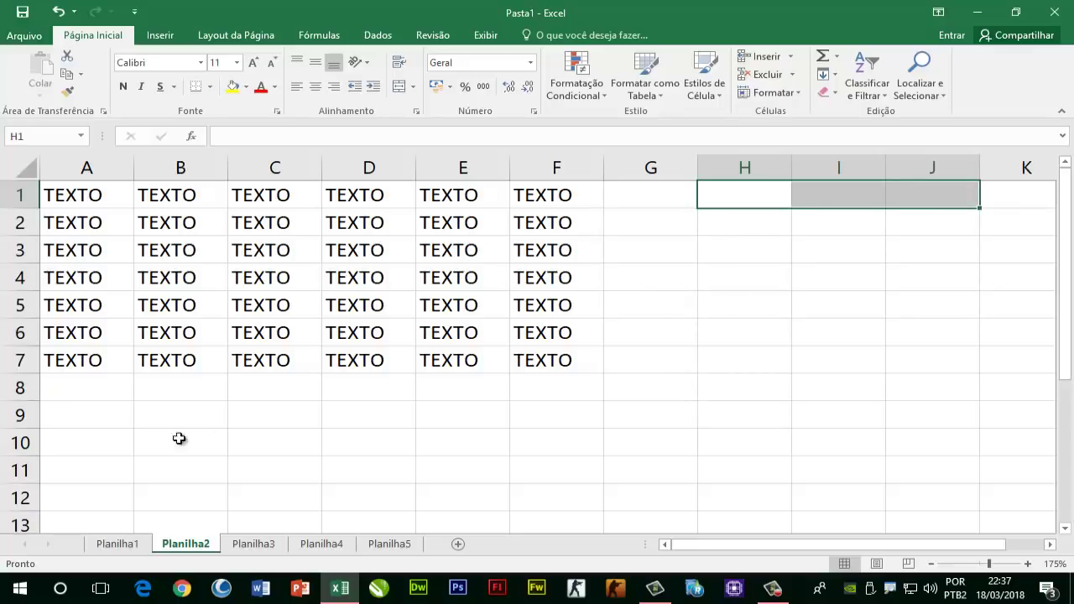
{"action": "left_click", "coordinate": [23, 414]}
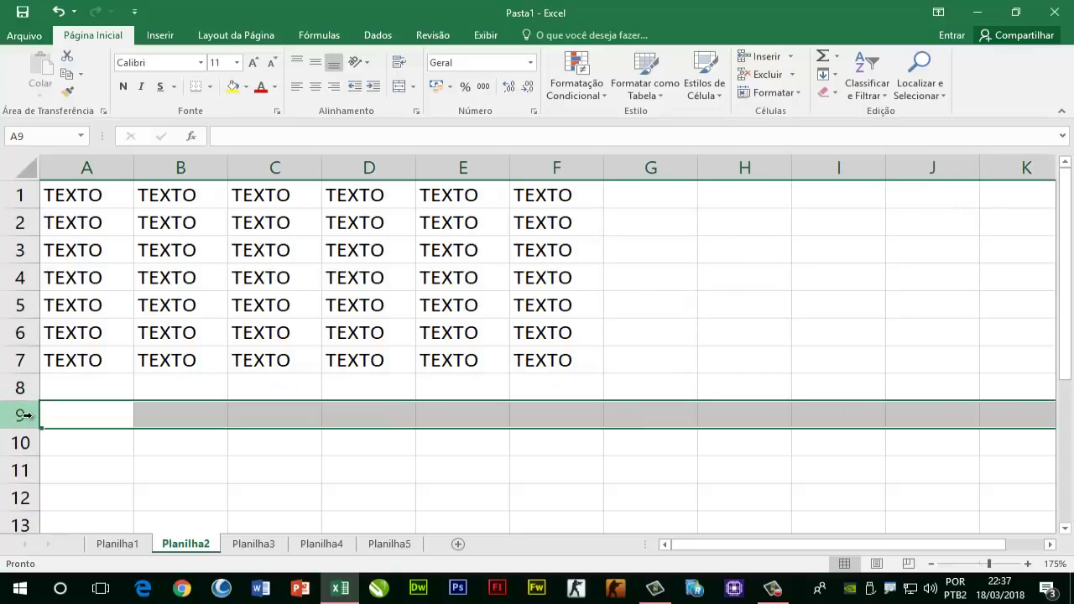
{"action": "left_click", "coordinate": [504, 416]}
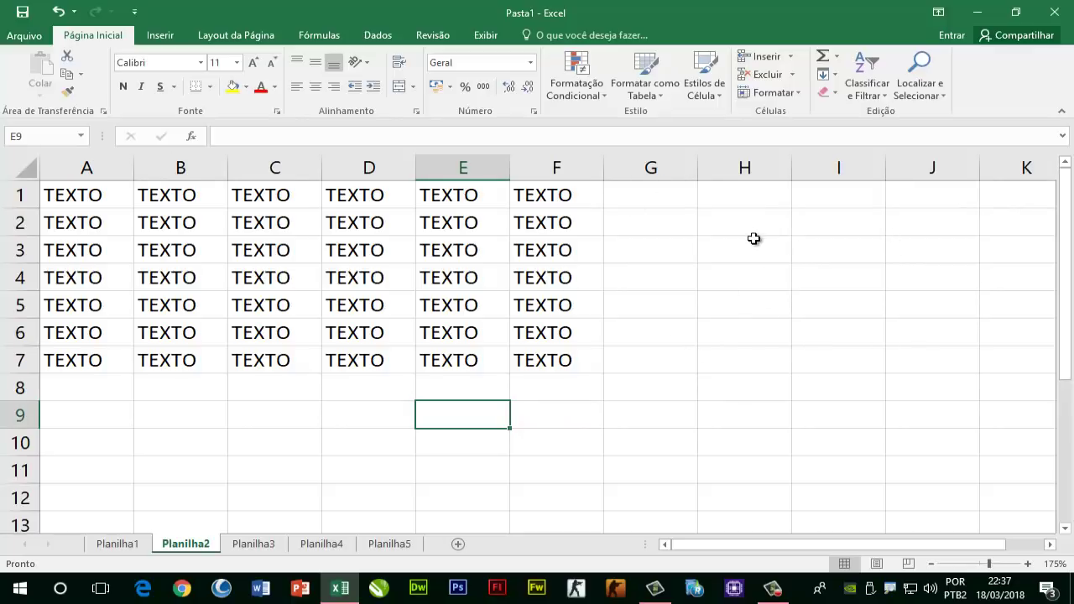
{"action": "left_click", "coordinate": [735, 169]}
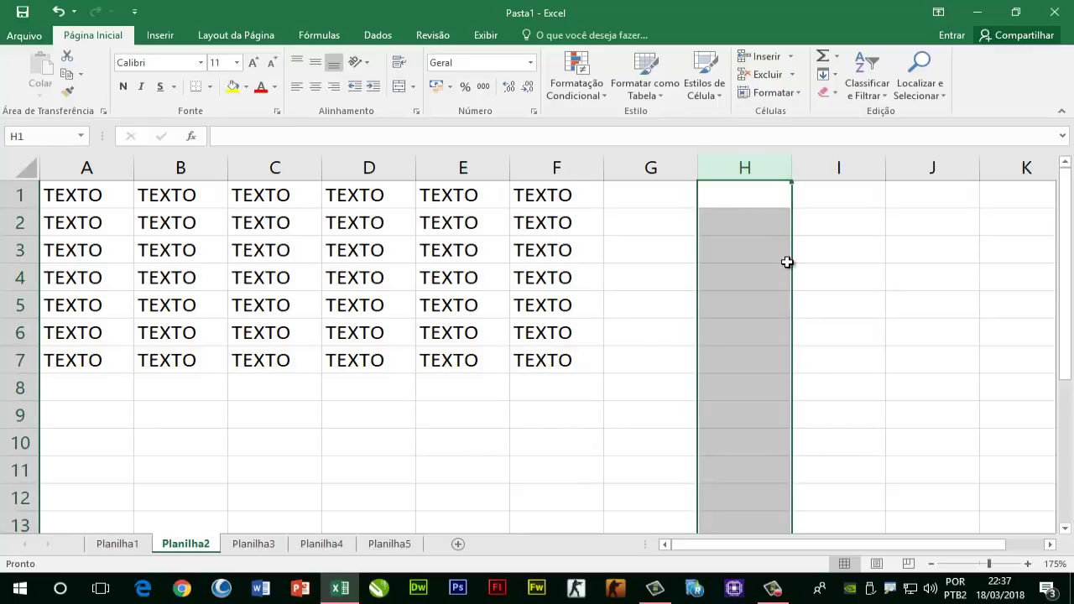
{"action": "key", "text": "ctrl+shift+Right"}
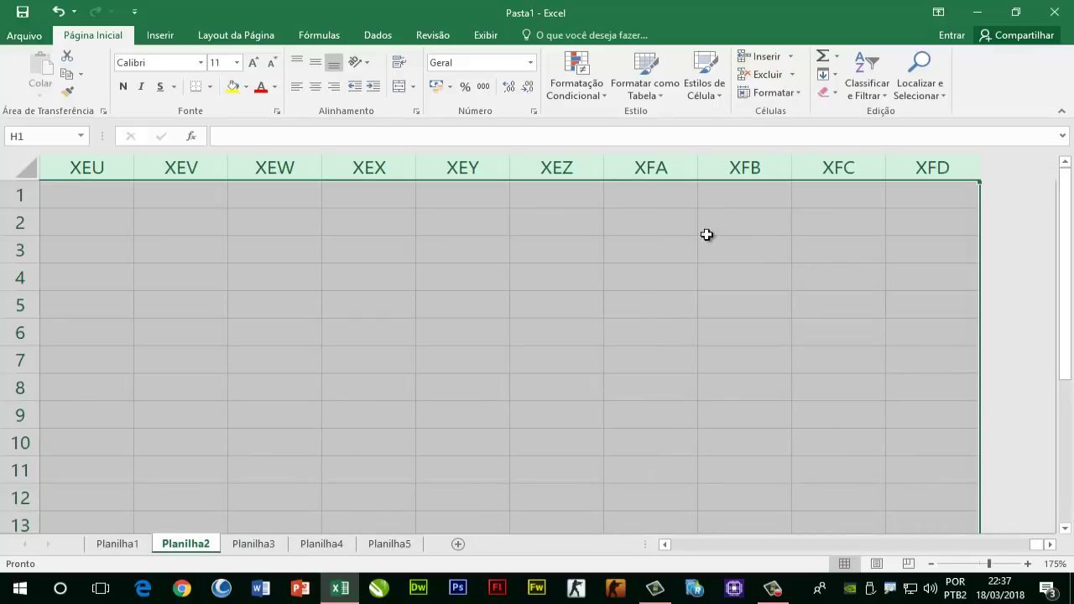
{"action": "right_click", "coordinate": [380, 255]}
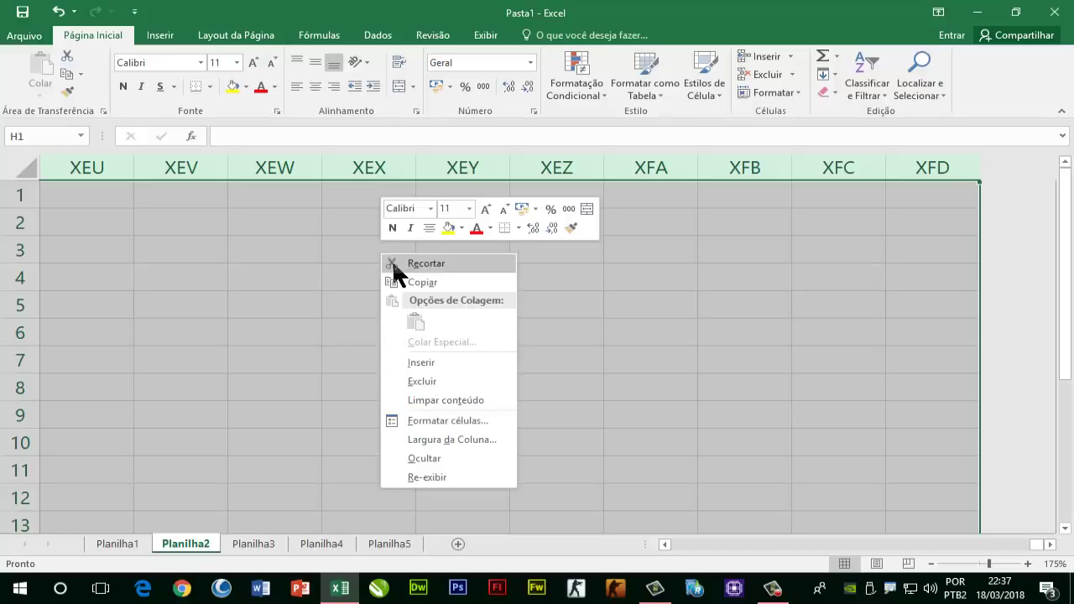
{"action": "left_click", "coordinate": [455, 454]}
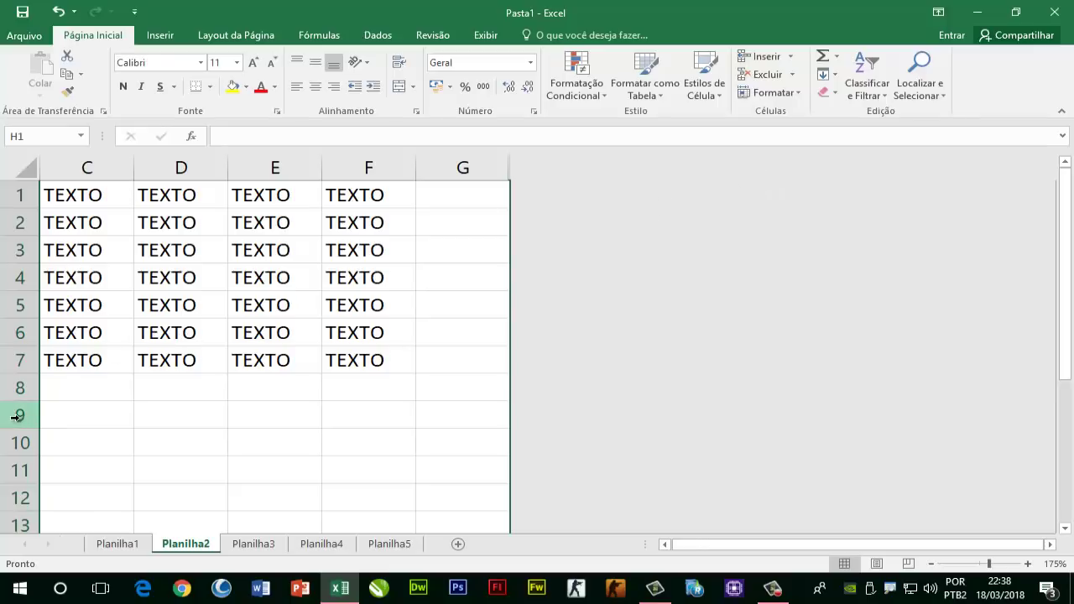
Step: Hide row 9 through the last row of the sheet, below the TEXTO block
{"action": "left_click", "coordinate": [16, 415]}
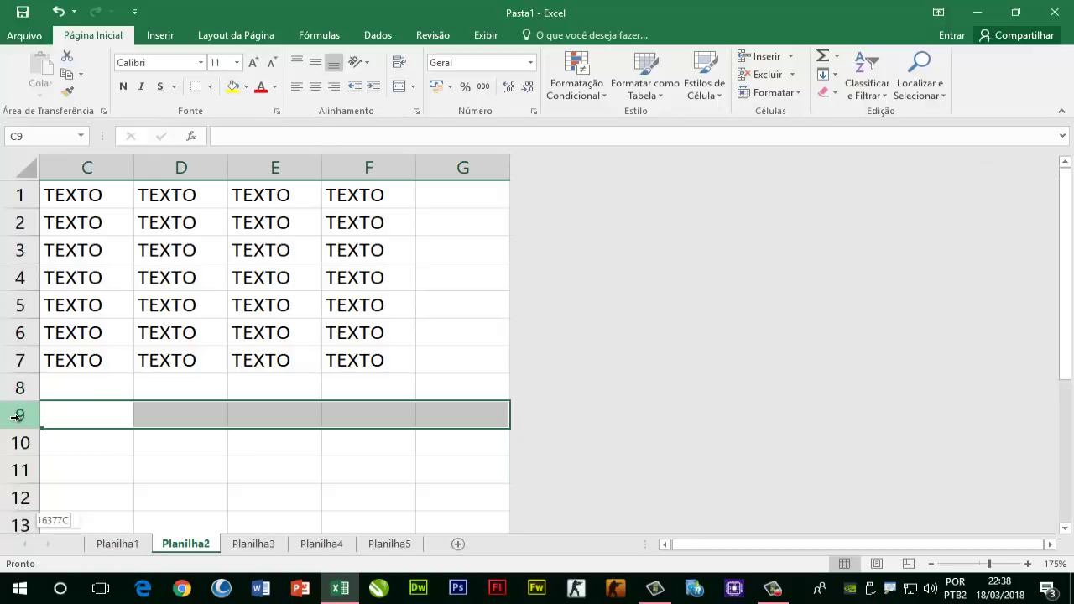
{"action": "key", "text": "ctrl+shift+Down"}
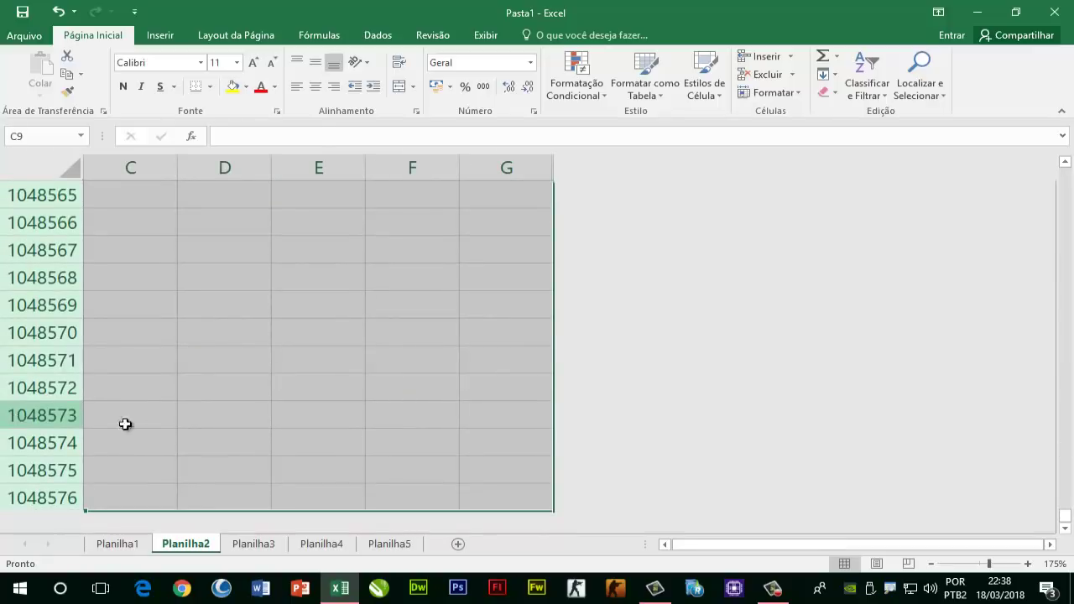
{"action": "right_click", "coordinate": [254, 253]}
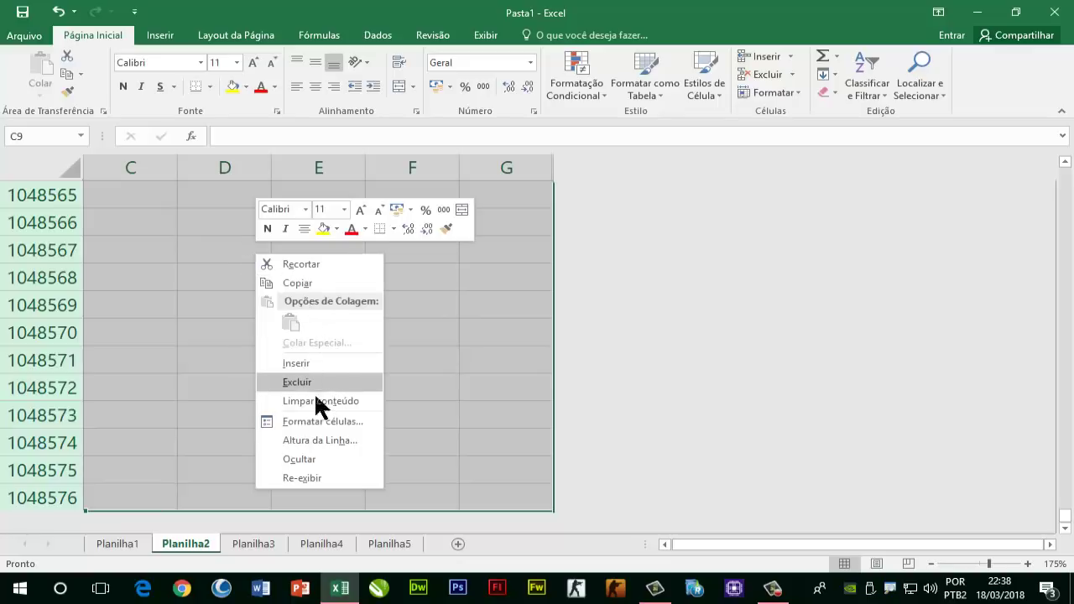
{"action": "left_click", "coordinate": [303, 460]}
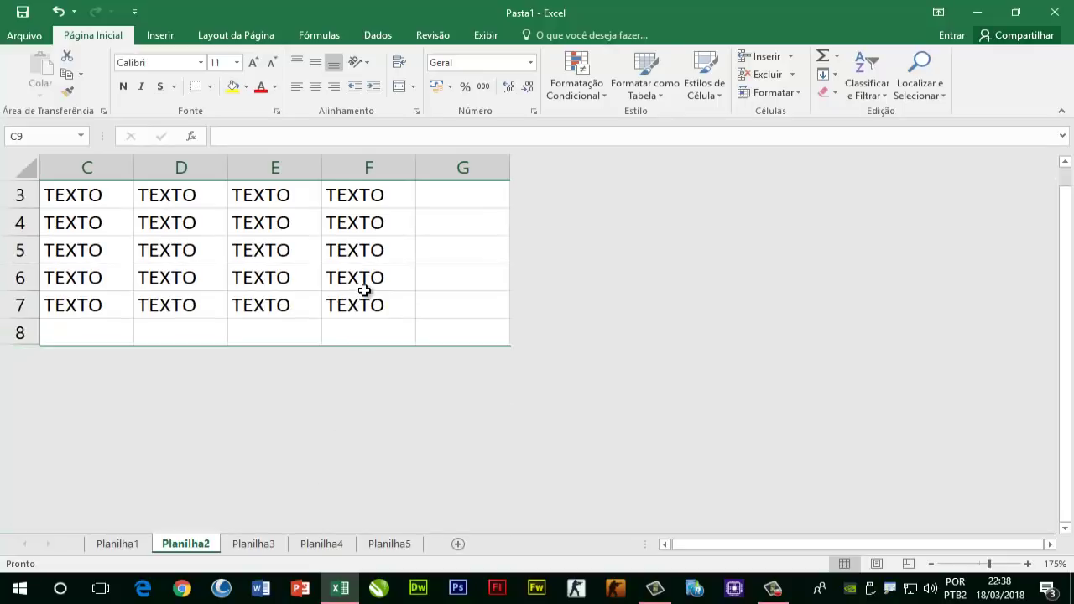
{"action": "scroll", "coordinate": [366, 287], "scroll_direction": "up", "scroll_amount": 1}
{"action": "mouse_move", "coordinate": [99, 193]}
{"action": "left_mouse_down"}
{"action": "mouse_move", "coordinate": [452, 299]}
{"action": "mouse_move", "coordinate": [92, 222]}
{"action": "left_mouse_up"}
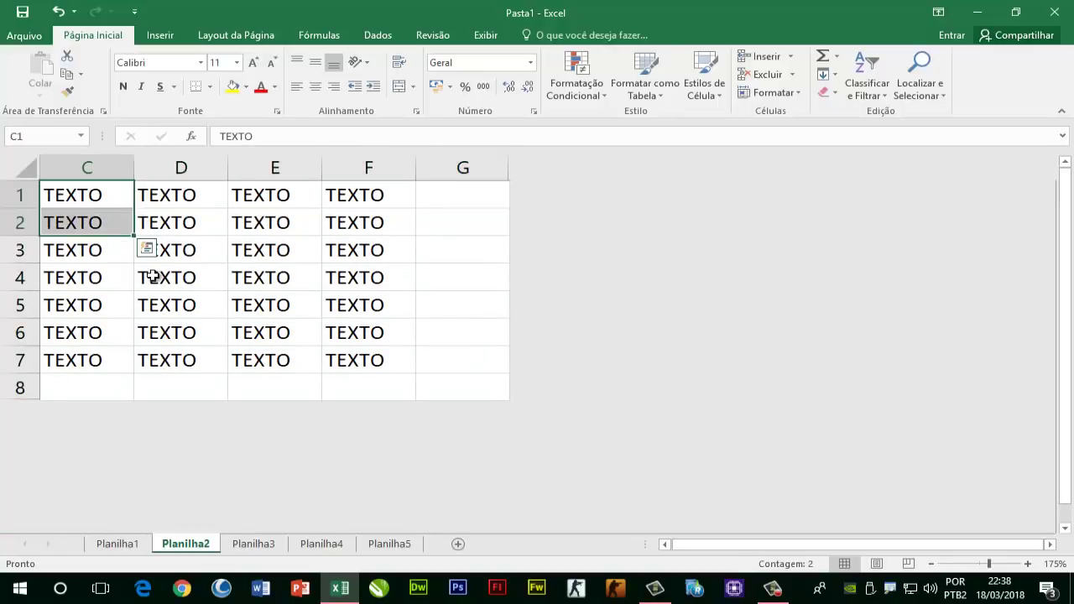
{"action": "left_click", "coordinate": [172, 281]}
{"action": "left_click", "coordinate": [93, 194]}
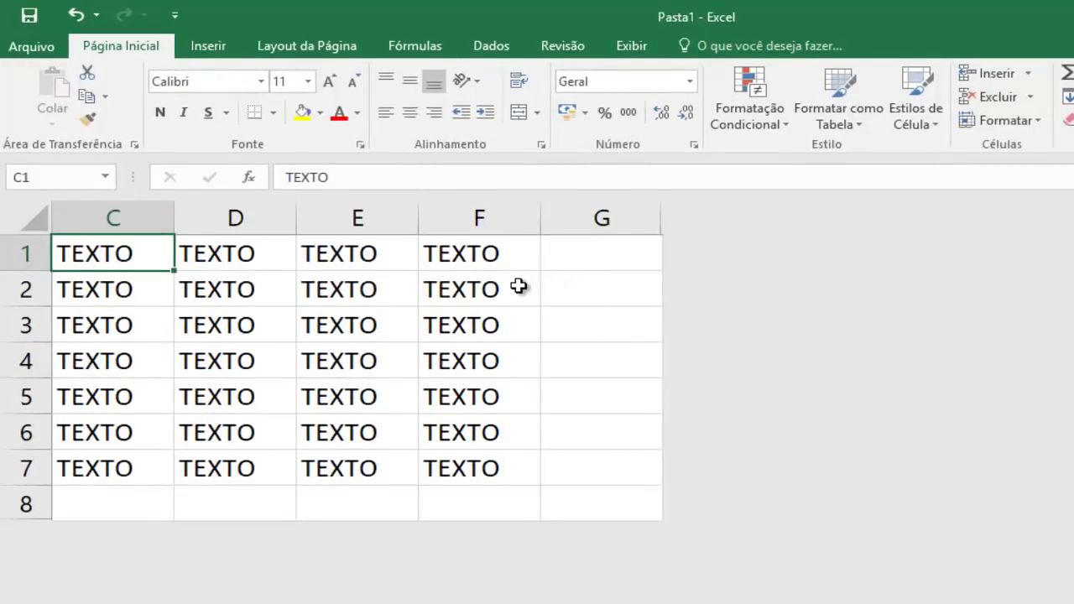
Step: Uncheck Linhas de Grade on the Exibir tab to hide Planilha2's gridlines
{"action": "left_click_drag", "start_coordinate": [518, 286], "coordinate": [566, 353]}
{"action": "left_click", "coordinate": [546, 389]}
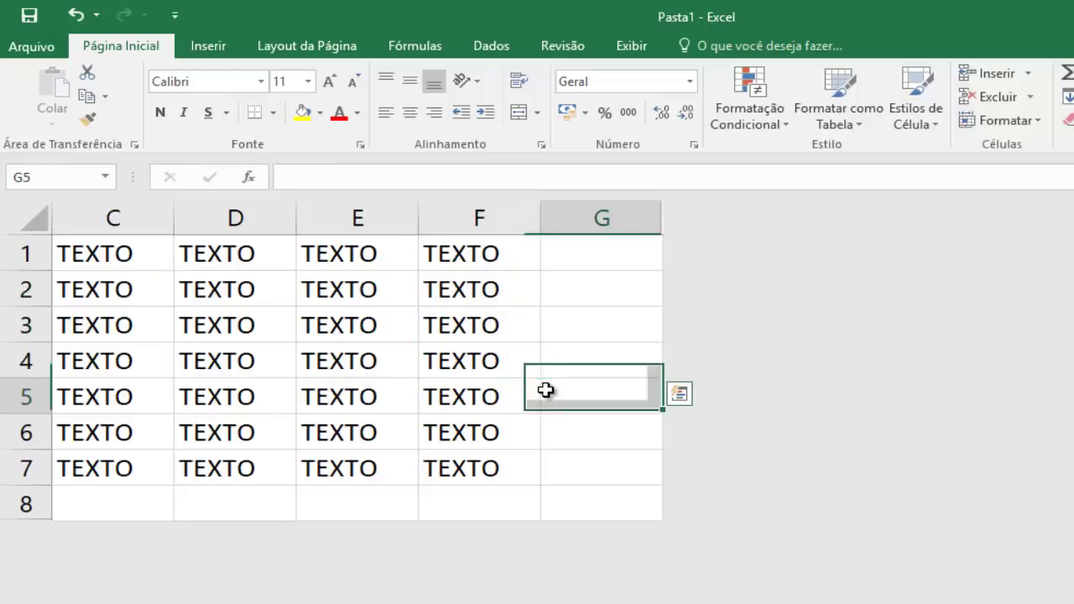
{"action": "left_click", "coordinate": [551, 429]}
{"action": "left_click", "coordinate": [529, 472]}
{"action": "left_click", "coordinate": [557, 432]}
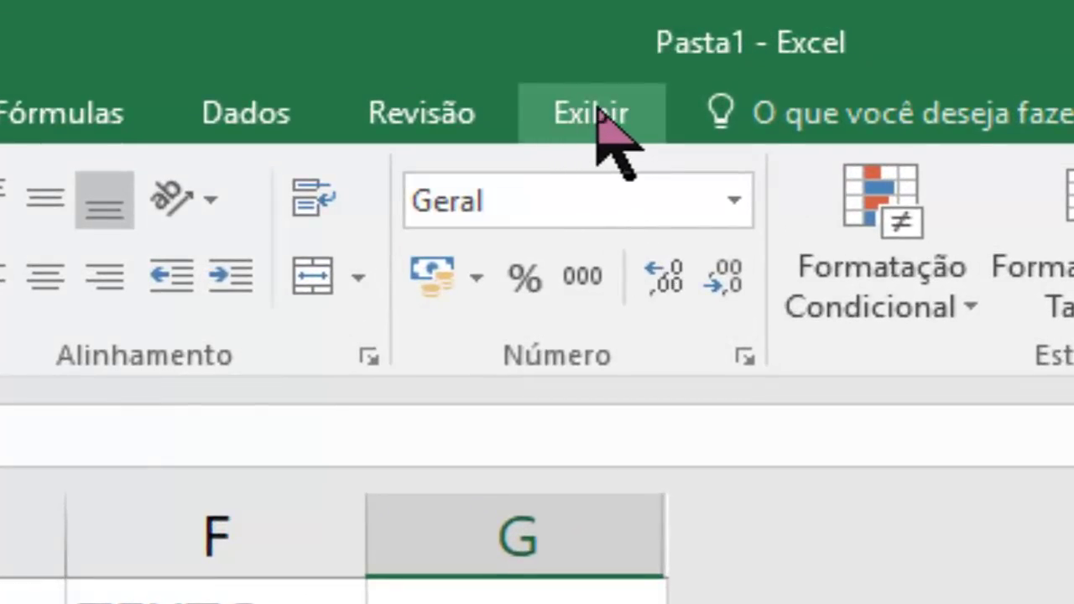
{"action": "left_click", "coordinate": [597, 110]}
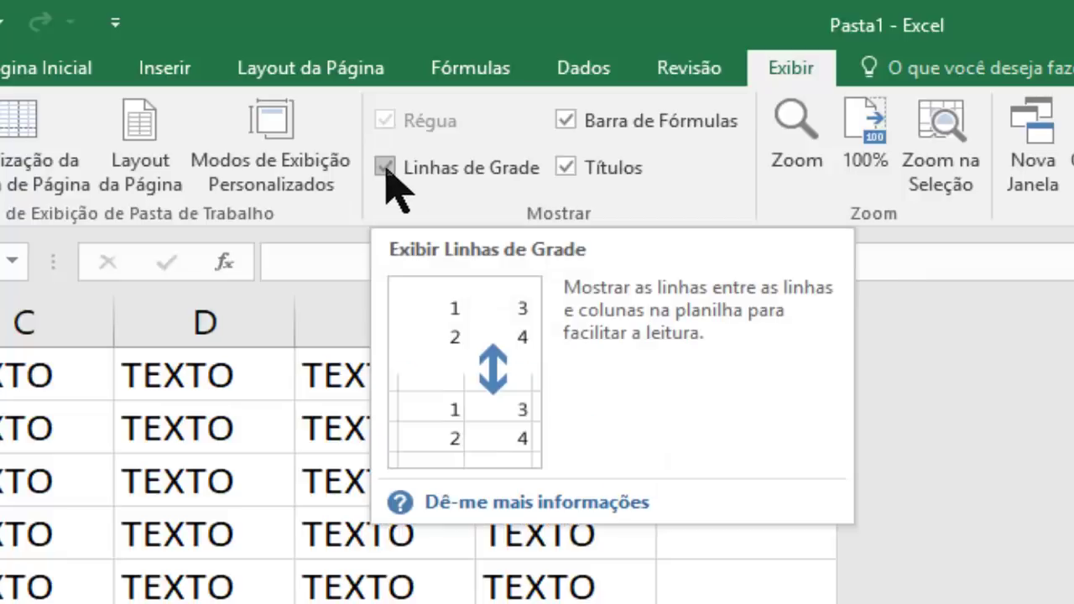
{"action": "left_click", "coordinate": [385, 167]}
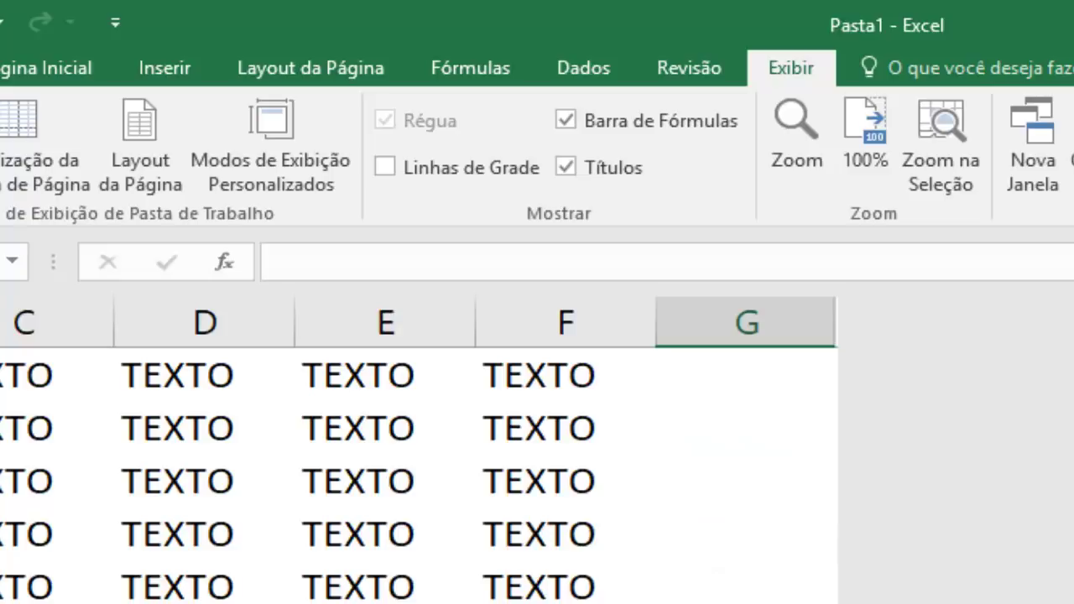
{"action": "key", "text": "Left"}
{"action": "key", "text": "Left"}
{"action": "key", "text": "Left"}
{"action": "key", "text": "Left"}
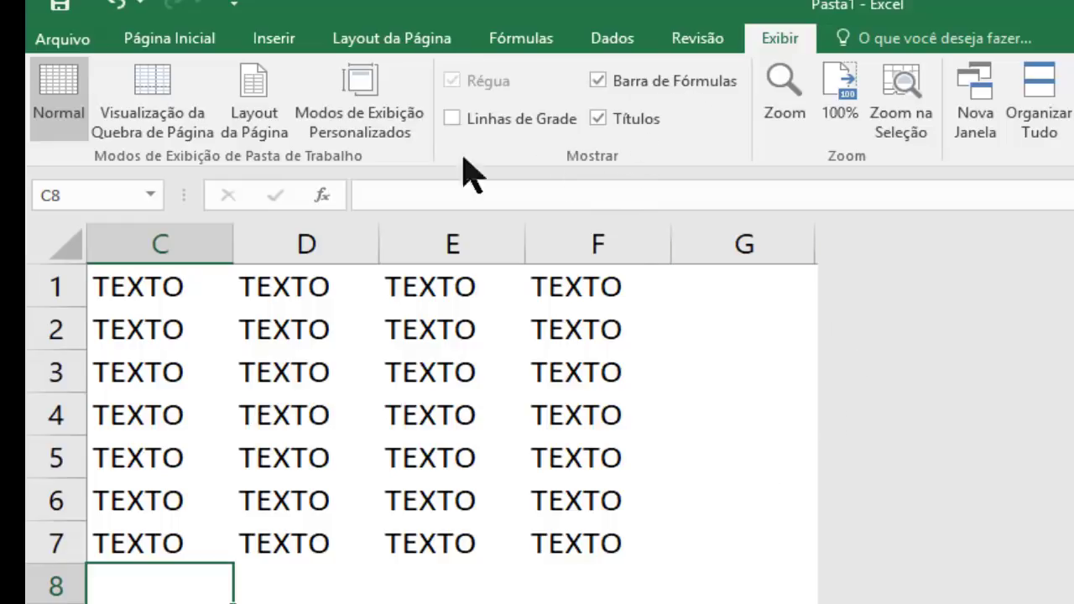
Step: Hide the formula bar and headings, then show headings, formula bar and gridlines again
{"action": "left_click", "coordinate": [597, 81]}
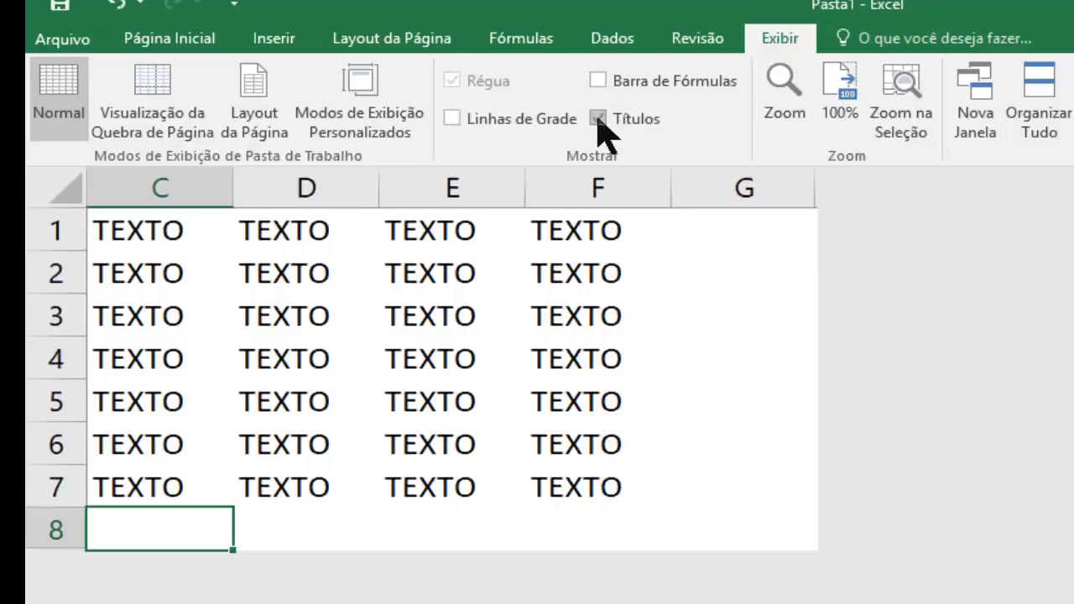
{"action": "left_click", "coordinate": [598, 119]}
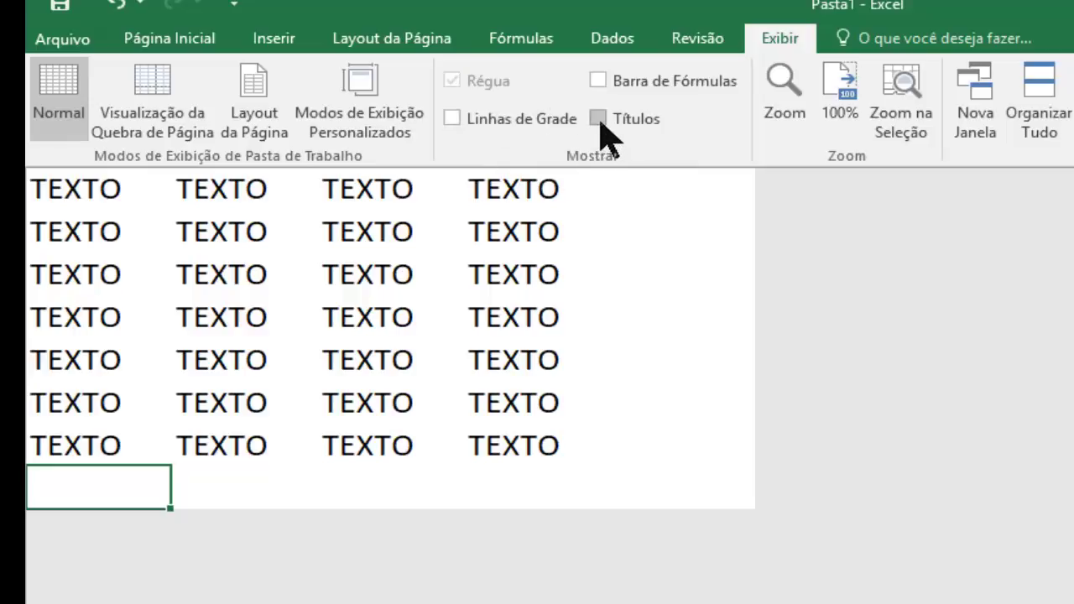
{"action": "left_click", "coordinate": [597, 120]}
{"action": "left_click", "coordinate": [597, 80]}
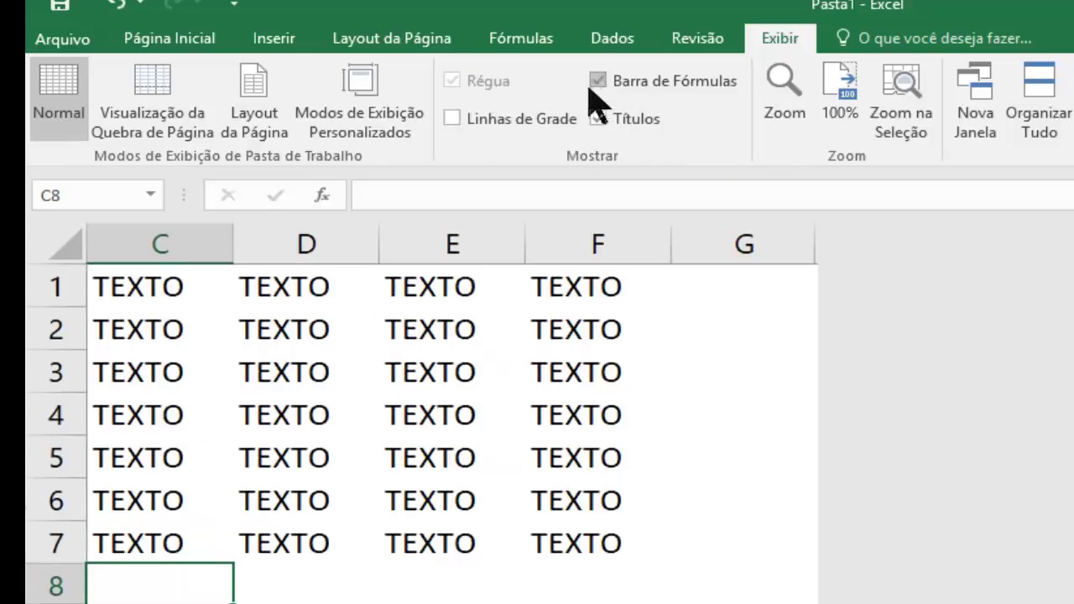
{"action": "left_click", "coordinate": [451, 118]}
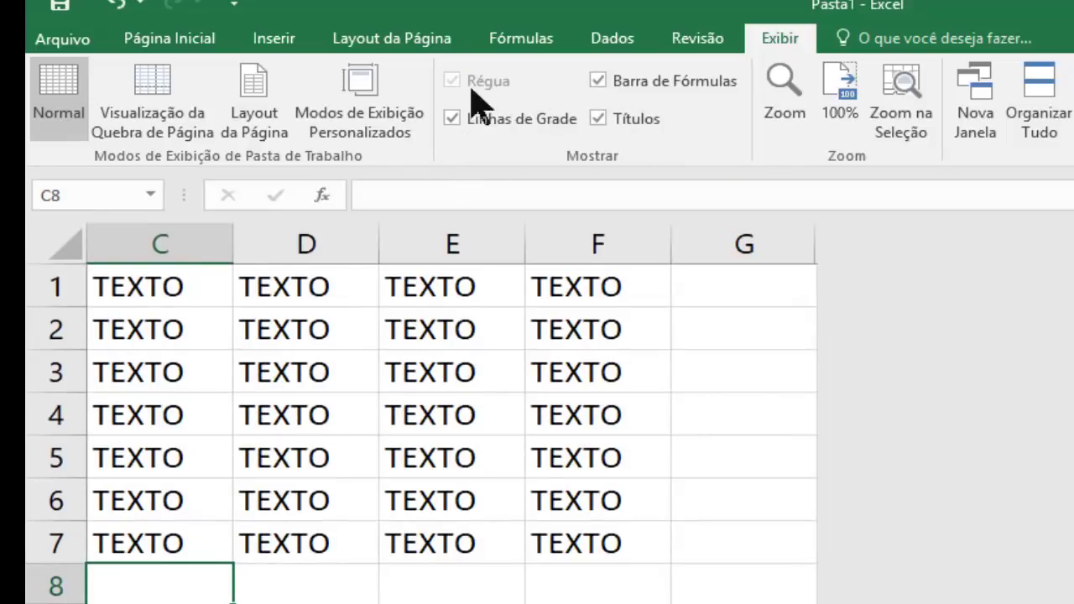
{"action": "left_click", "coordinate": [178, 39]}
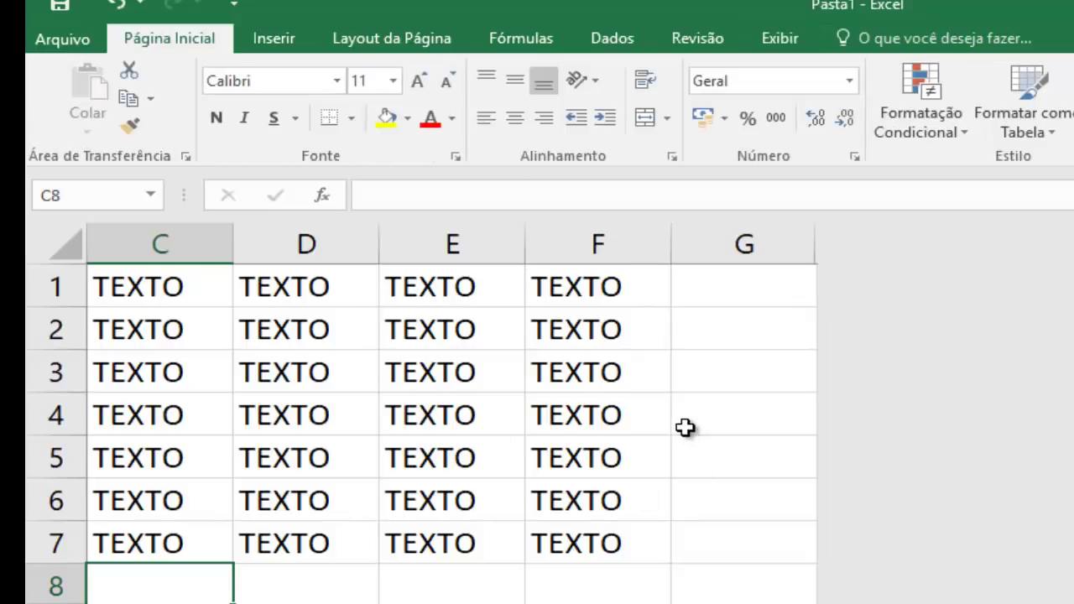
{"action": "scroll", "coordinate": [677, 415], "scroll_direction": "up", "scroll_amount": 2}
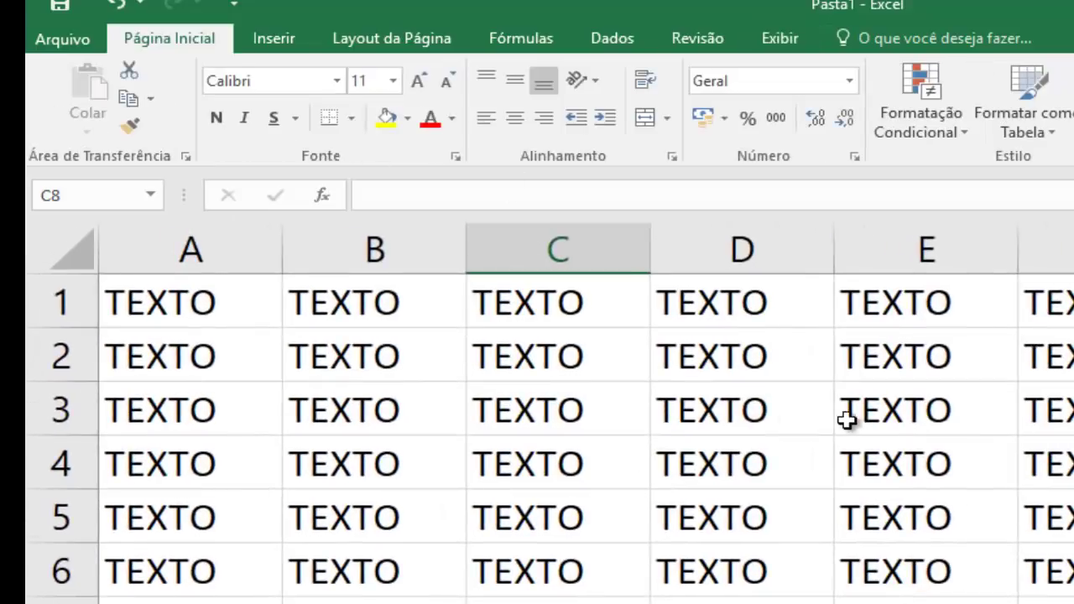
Step: Move the active cell from D2 back across row 1 to A1
{"action": "left_click", "coordinate": [757, 343]}
{"action": "key", "text": "Up"}
{"action": "left_click", "coordinate": [512, 317]}
{"action": "left_click", "coordinate": [354, 311]}
{"action": "left_click", "coordinate": [216, 302]}
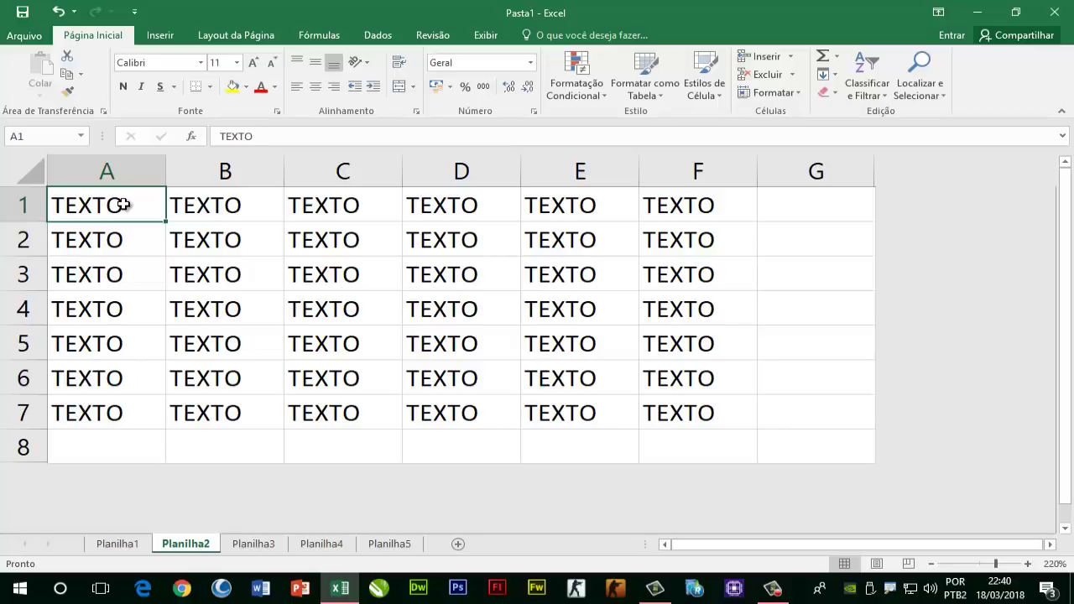
{"action": "left_click", "coordinate": [978, 11]}
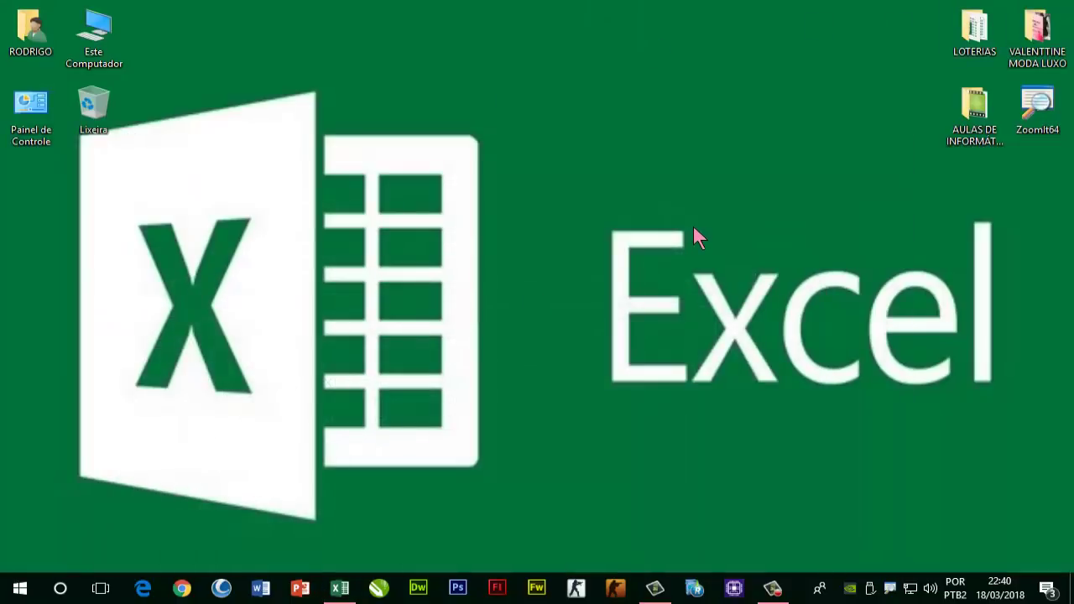